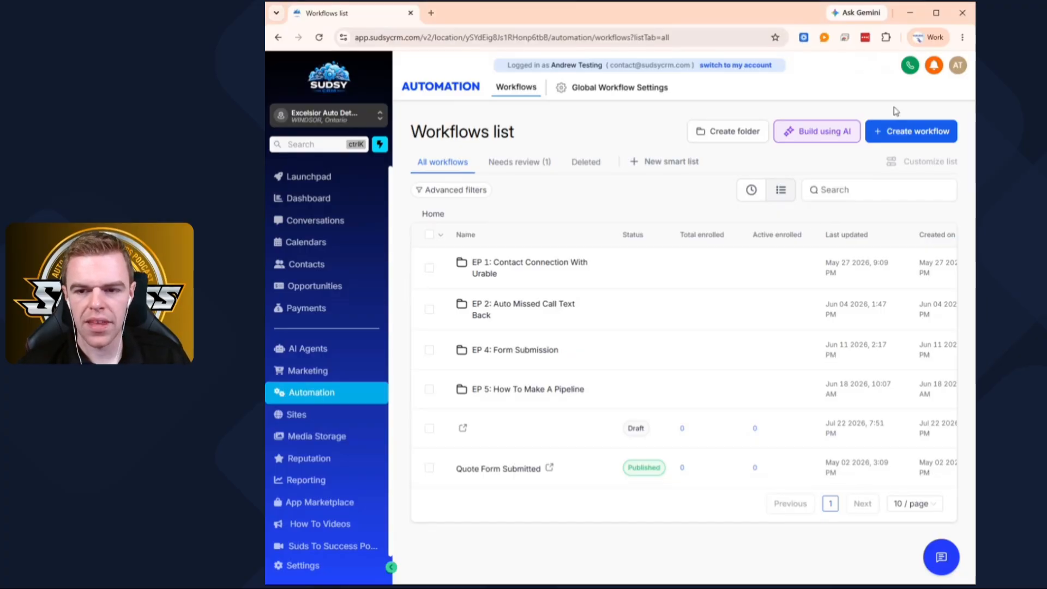
- Create a new workflow from scratch and name it "Message Sent After Hours"
{"action": "left_click", "coordinate": [903, 133]}
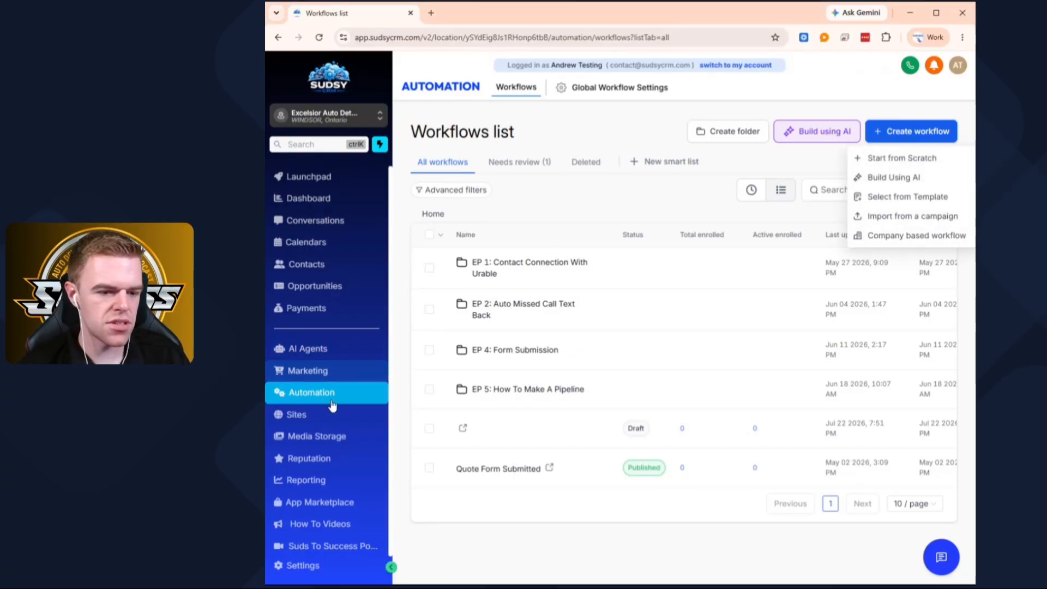
{"action": "left_click", "coordinate": [900, 159]}
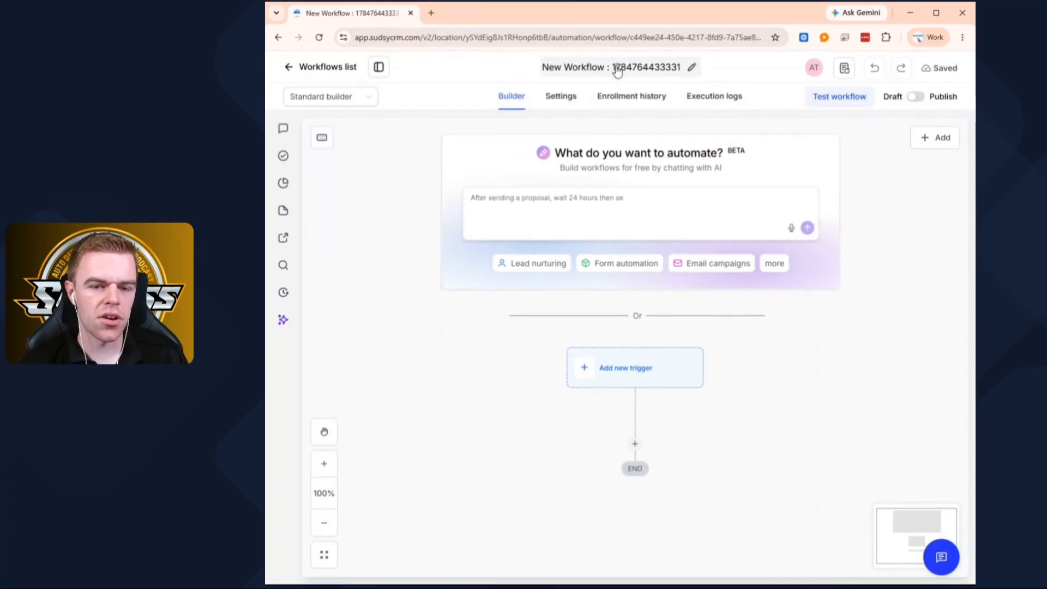
{"action": "left_click", "coordinate": [633, 72]}
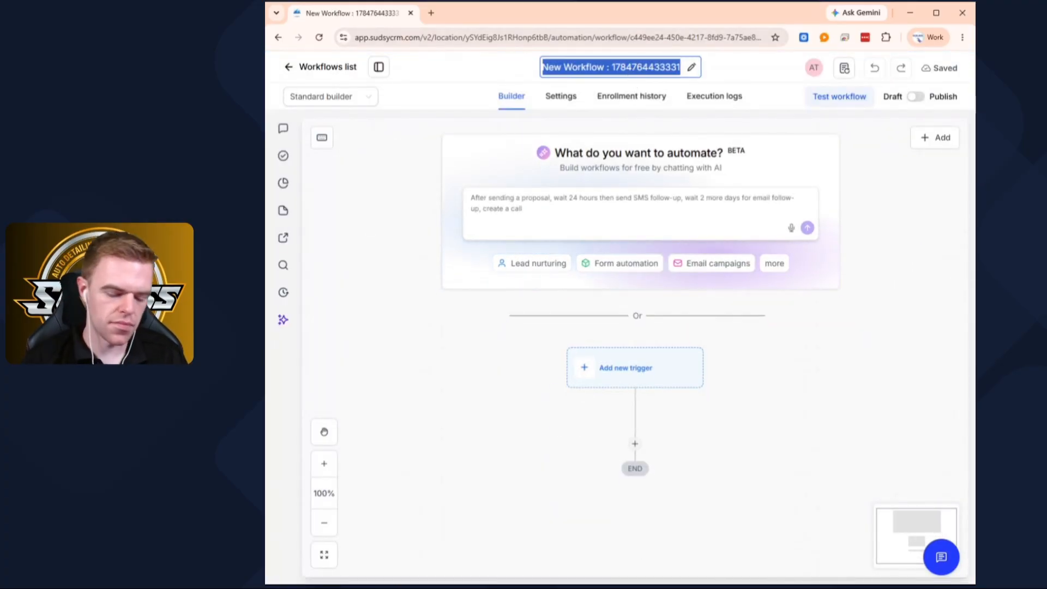
{"action": "type", "text": "Message S"}
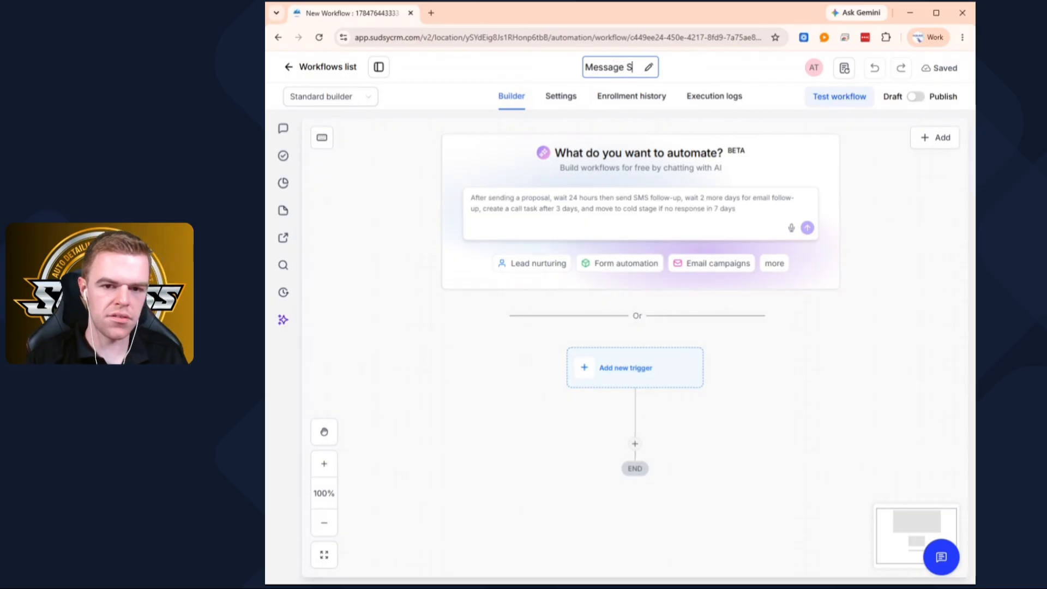
{"action": "type", "text": "ent After Hiyr"}
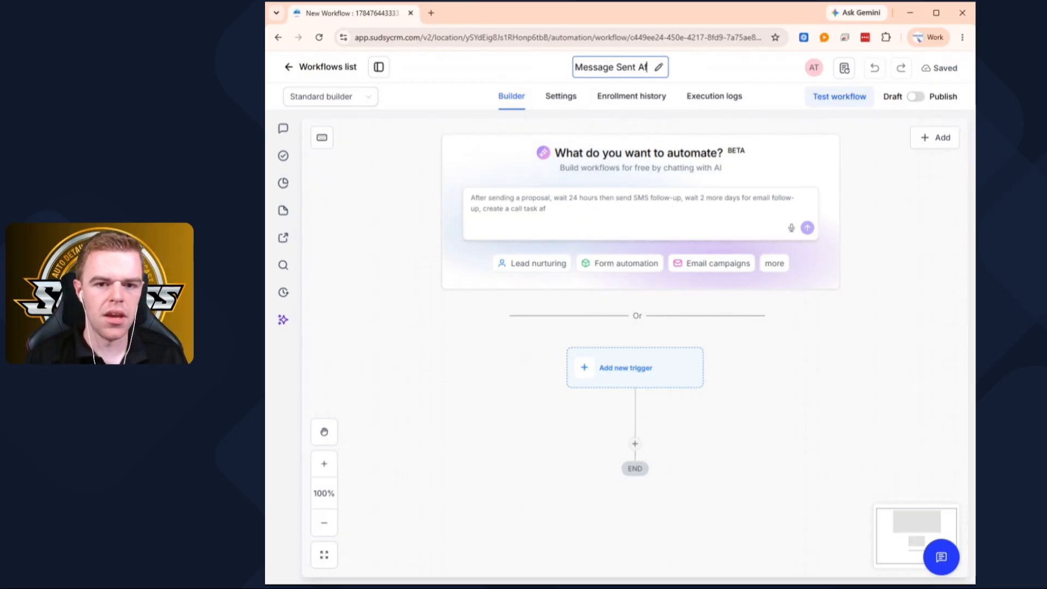
{"action": "key", "text": "BackSpace"}
{"action": "key", "text": "BackSpace"}
{"action": "key", "text": "BackSpace"}
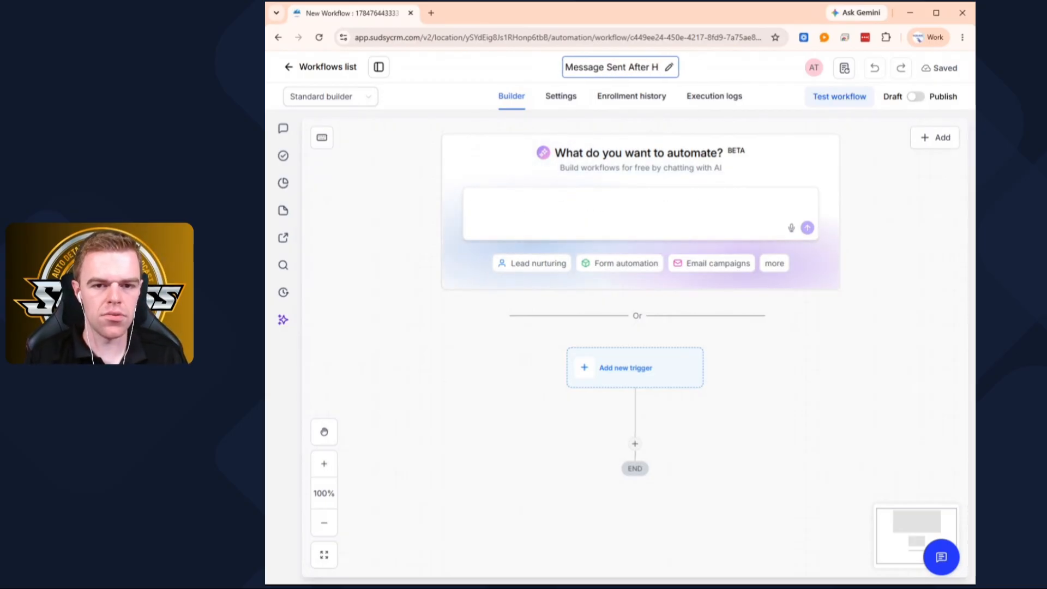
{"action": "type", "text": "ours"}
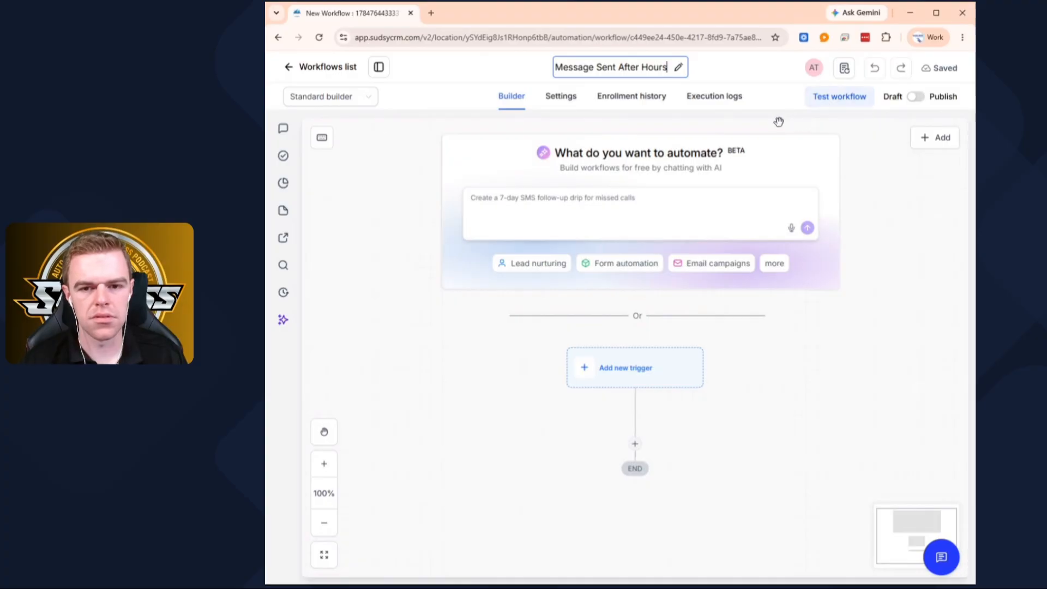
{"action": "left_click", "coordinate": [779, 121]}
- Start adding a new trigger to the workflow and browse the available triggers
{"action": "scroll", "coordinate": [717, 220], "scroll_direction": "down", "scroll_amount": 3}
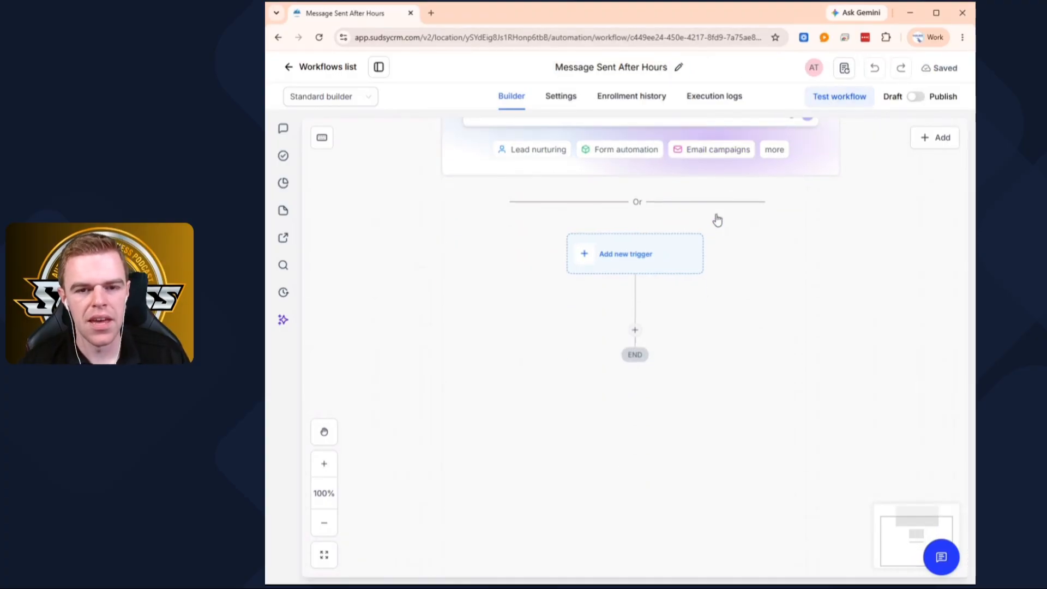
{"action": "left_click", "coordinate": [598, 244]}
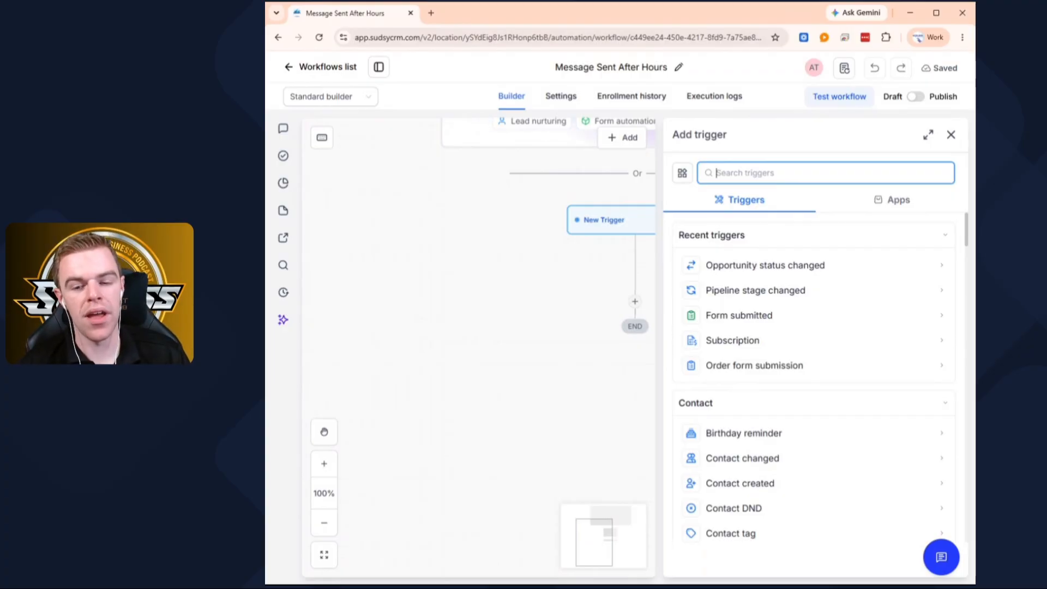
{"action": "scroll", "coordinate": [806, 293], "scroll_direction": "down", "scroll_amount": 5}
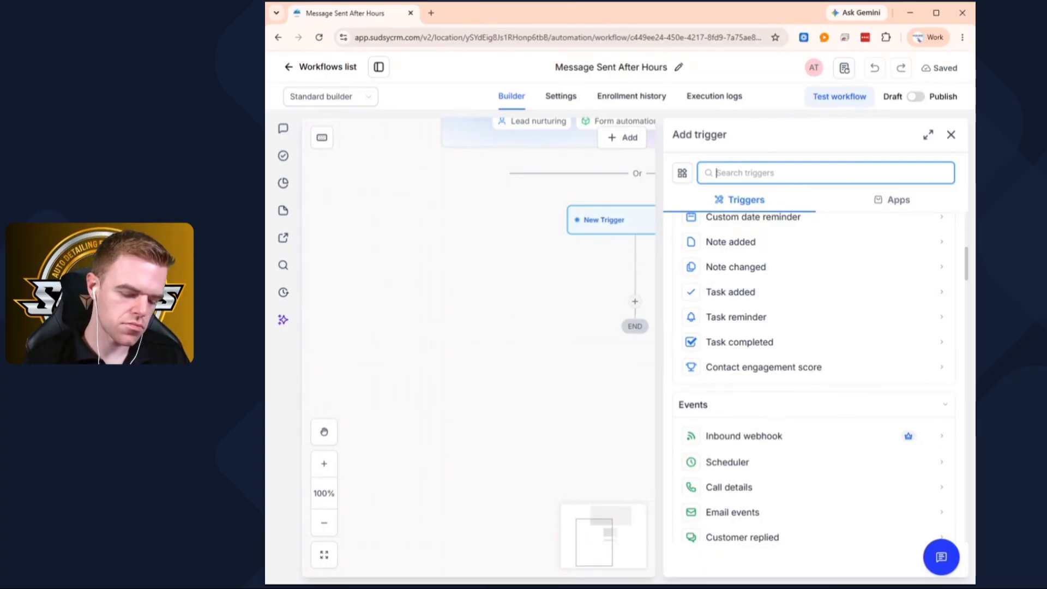
{"action": "type", "text": "conv"}
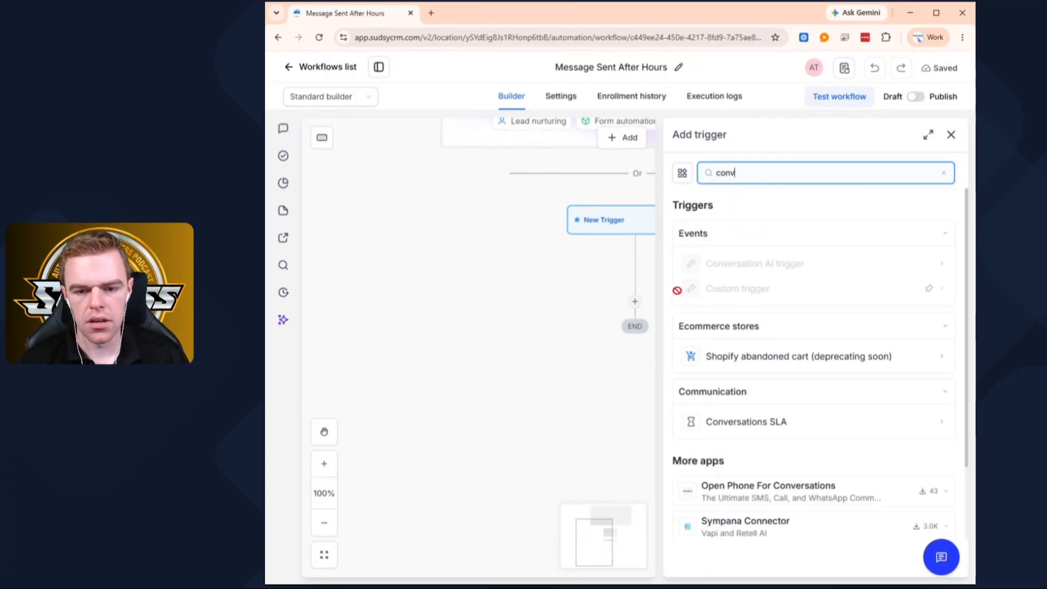
{"action": "left_click", "coordinate": [819, 318]}
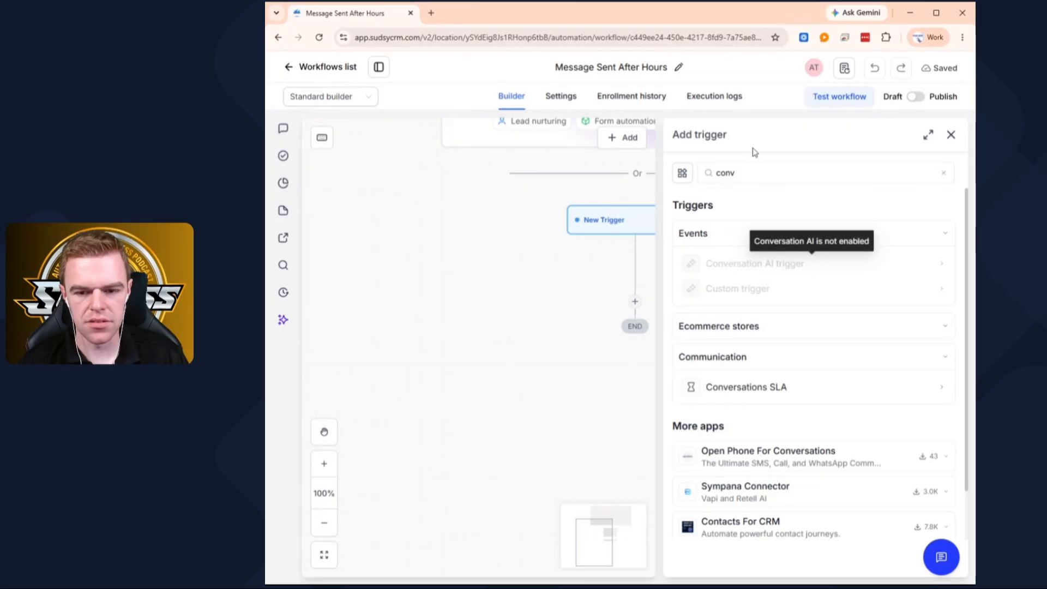
{"action": "left_click_drag", "start_coordinate": [752, 173], "coordinate": [614, 171]}
{"action": "key", "text": "BackSpace"}
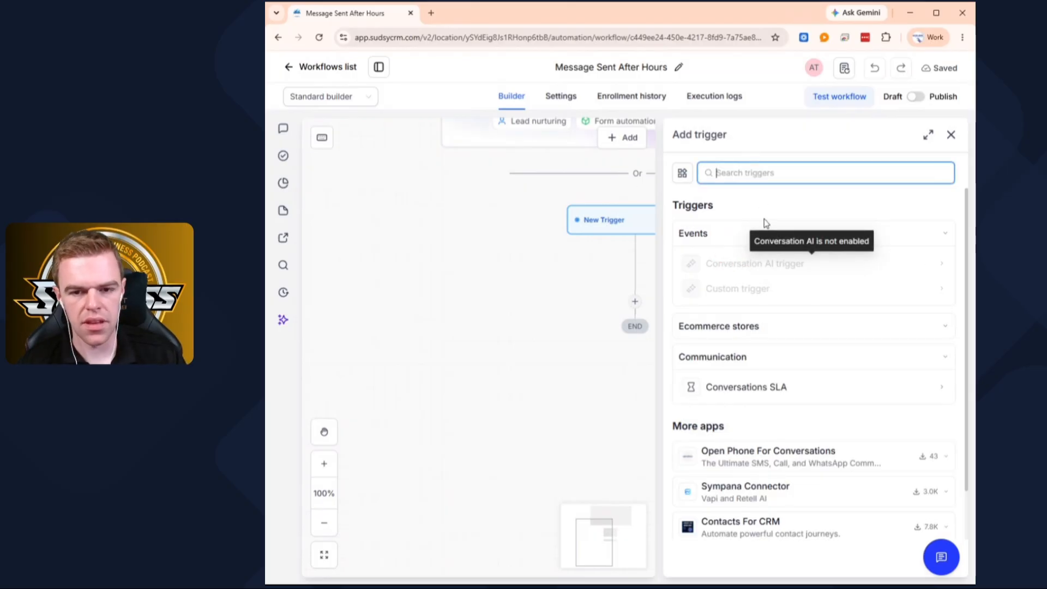
- Search the triggers for "replied", choose Customer replied, and add a filter with Reply channel set to SMS
{"action": "type", "text": "replied"}
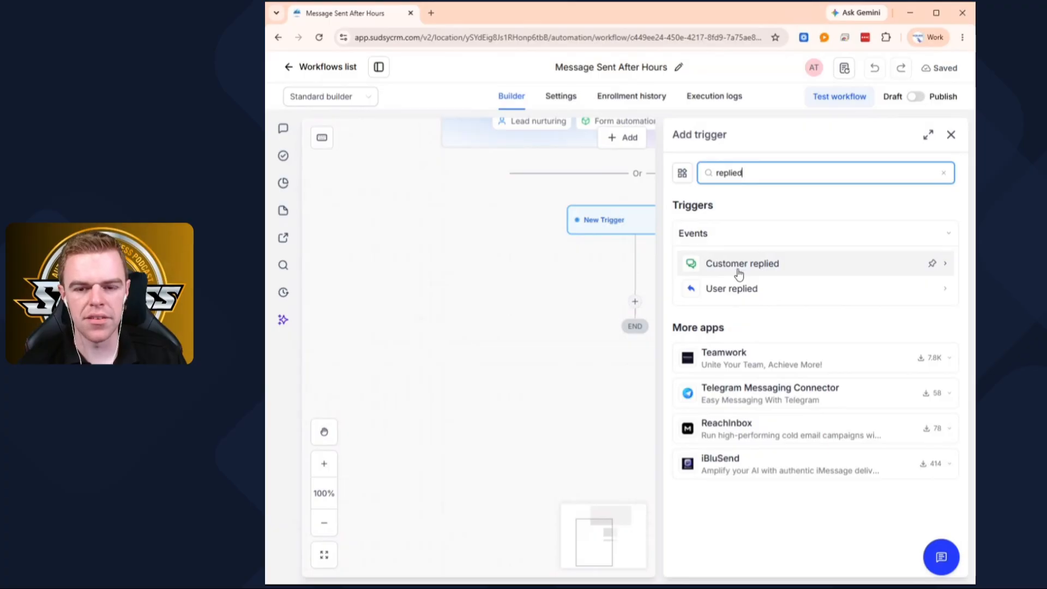
{"action": "left_click", "coordinate": [738, 268]}
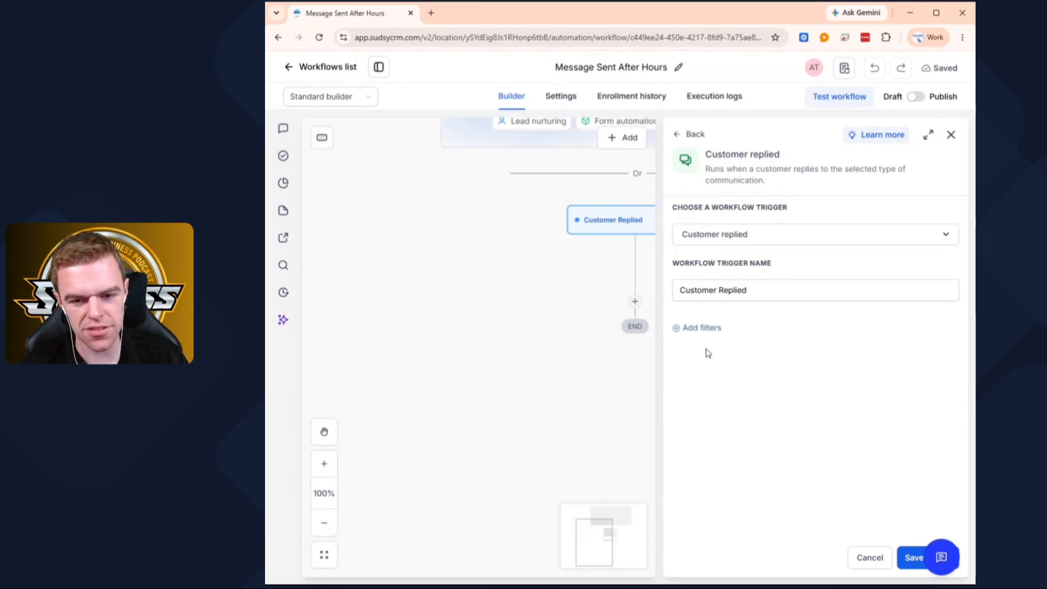
{"action": "left_click", "coordinate": [707, 329]}
{"action": "left_click", "coordinate": [721, 347]}
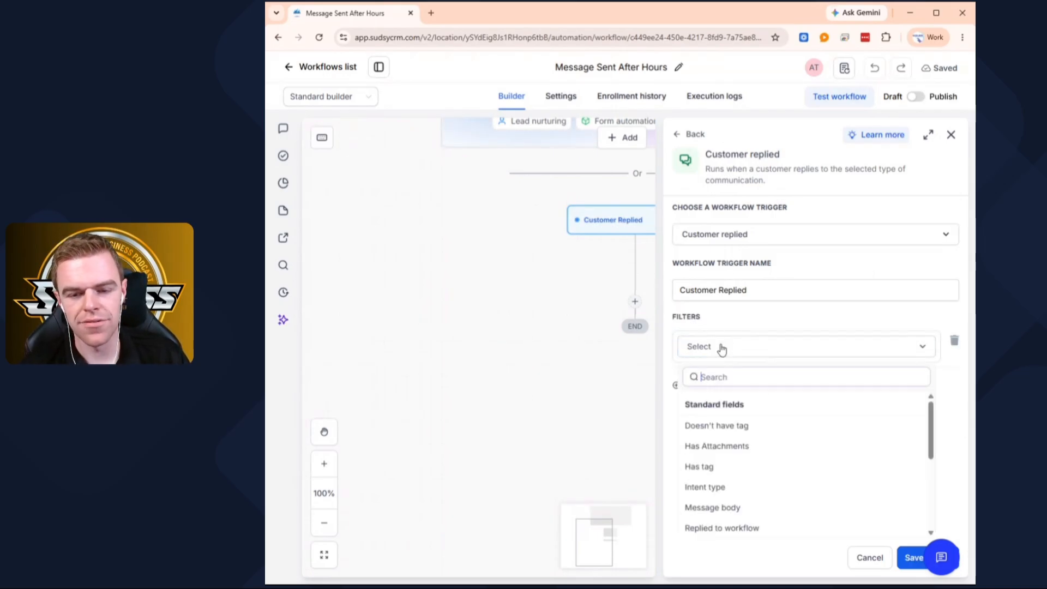
{"action": "scroll", "coordinate": [738, 444], "scroll_direction": "down", "scroll_amount": 2}
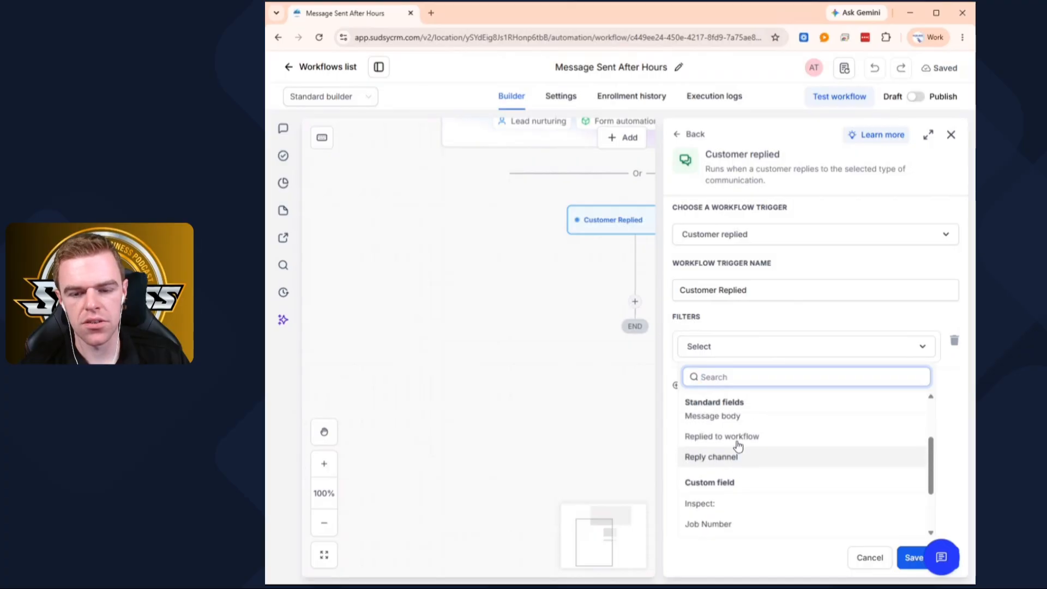
{"action": "scroll", "coordinate": [725, 444], "scroll_direction": "down", "scroll_amount": 1}
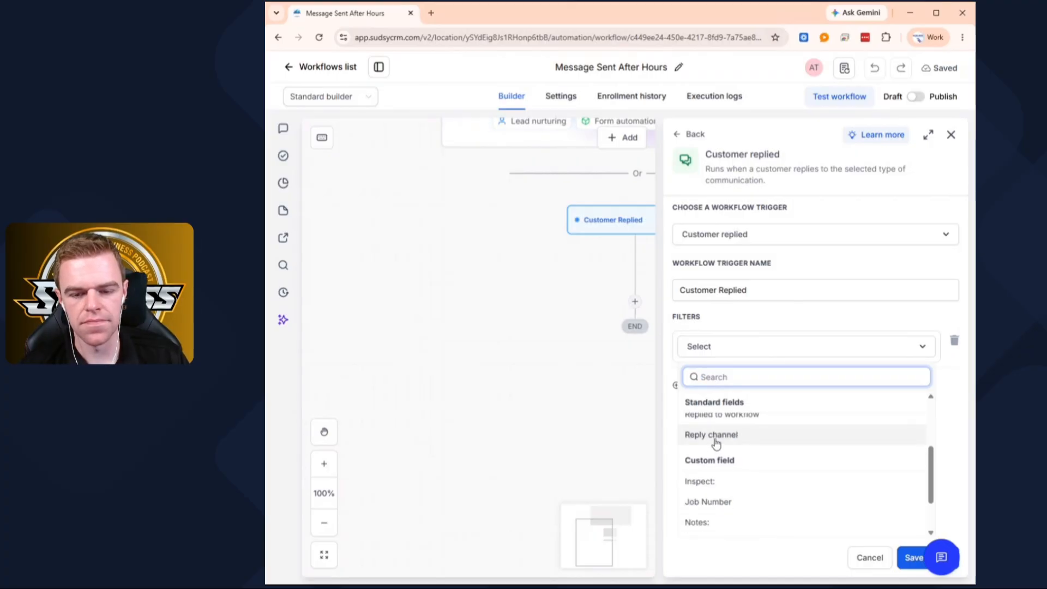
{"action": "left_click", "coordinate": [716, 436]}
{"action": "left_click", "coordinate": [770, 371]}
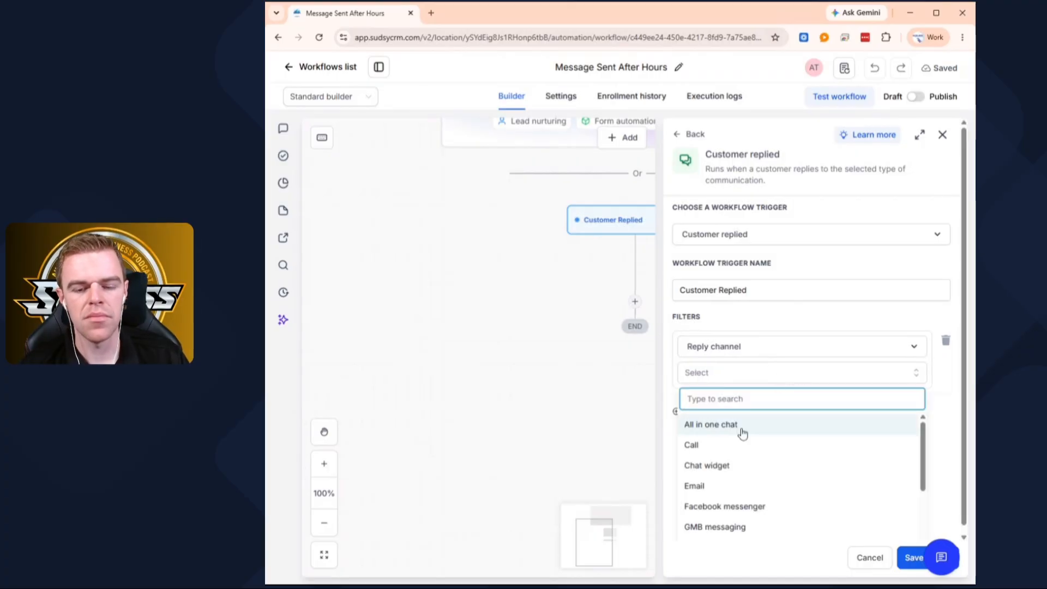
{"action": "scroll", "coordinate": [742, 433], "scroll_direction": "down", "scroll_amount": 5}
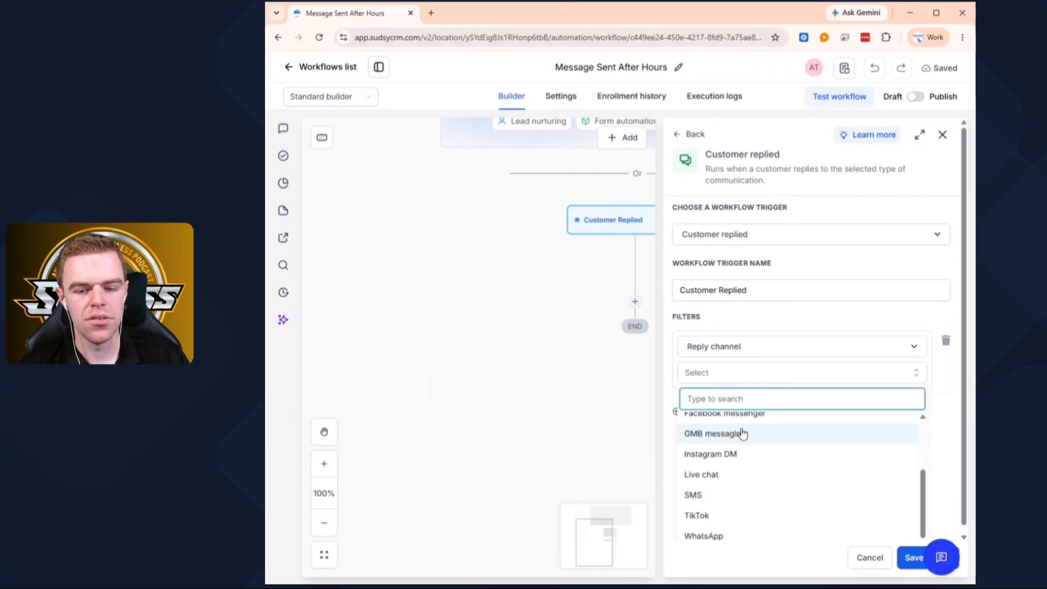
{"action": "scroll", "coordinate": [743, 433], "scroll_direction": "up", "scroll_amount": 5}
{"action": "scroll", "coordinate": [736, 443], "scroll_direction": "down", "scroll_amount": 4}
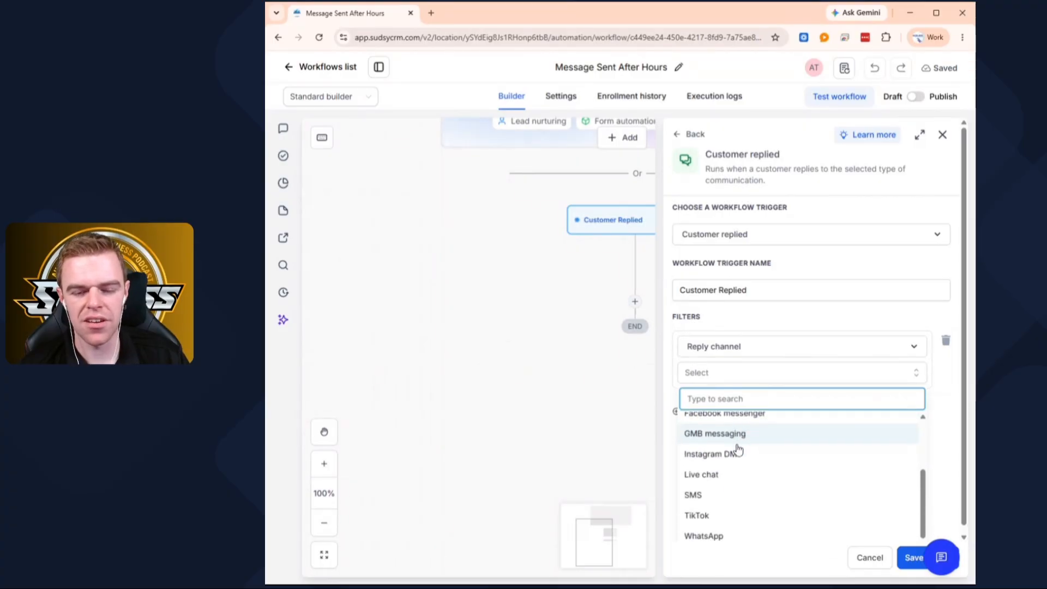
{"action": "left_click", "coordinate": [725, 496]}
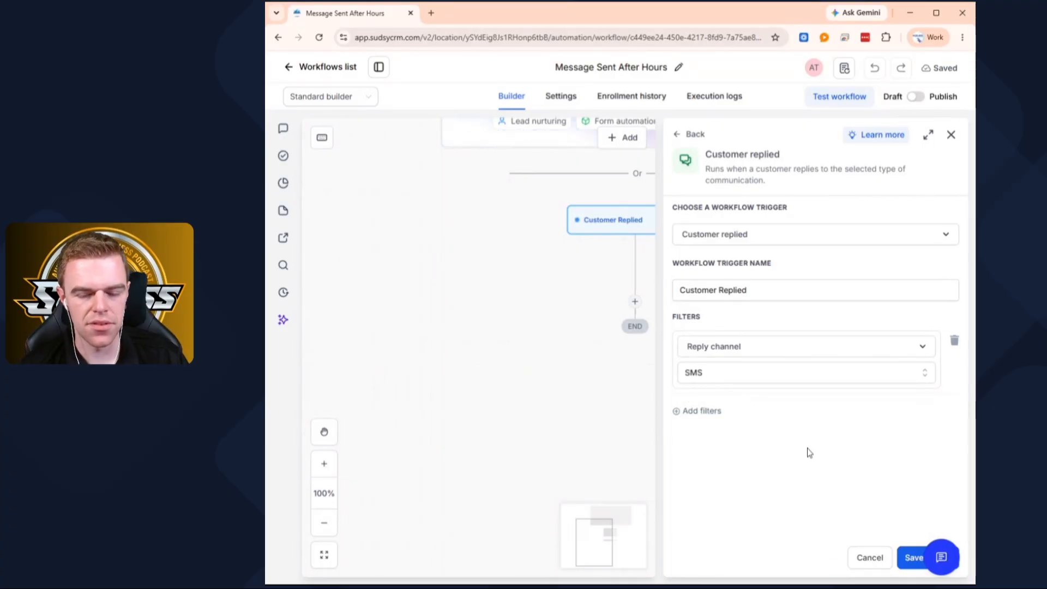
- Review the reply channel options, pick SMS again, and save the Customer replied trigger
{"action": "scroll", "coordinate": [596, 355], "scroll_direction": "down", "scroll_amount": 3}
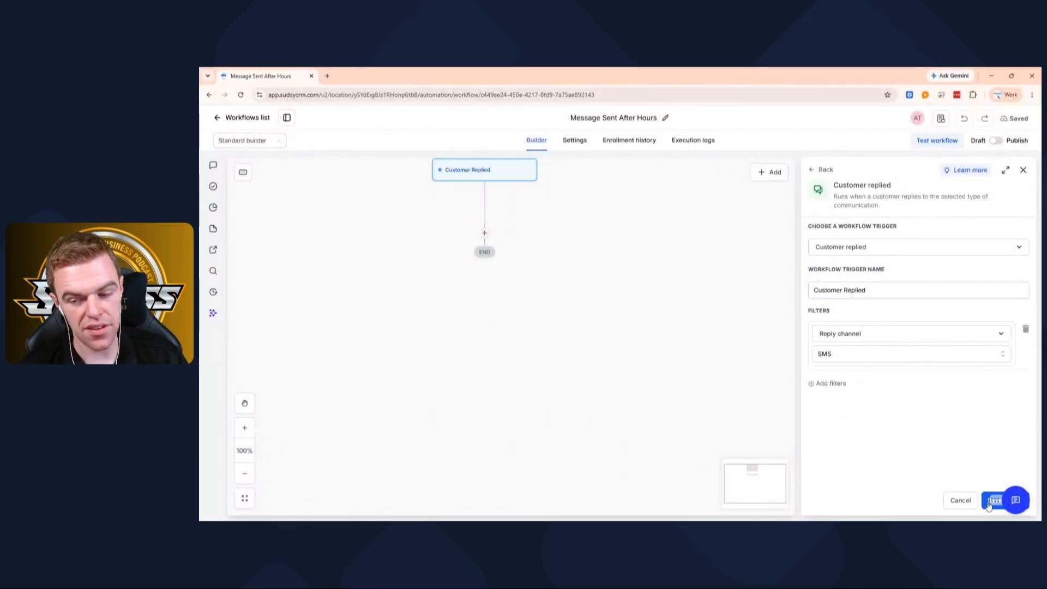
{"action": "left_click", "coordinate": [839, 355]}
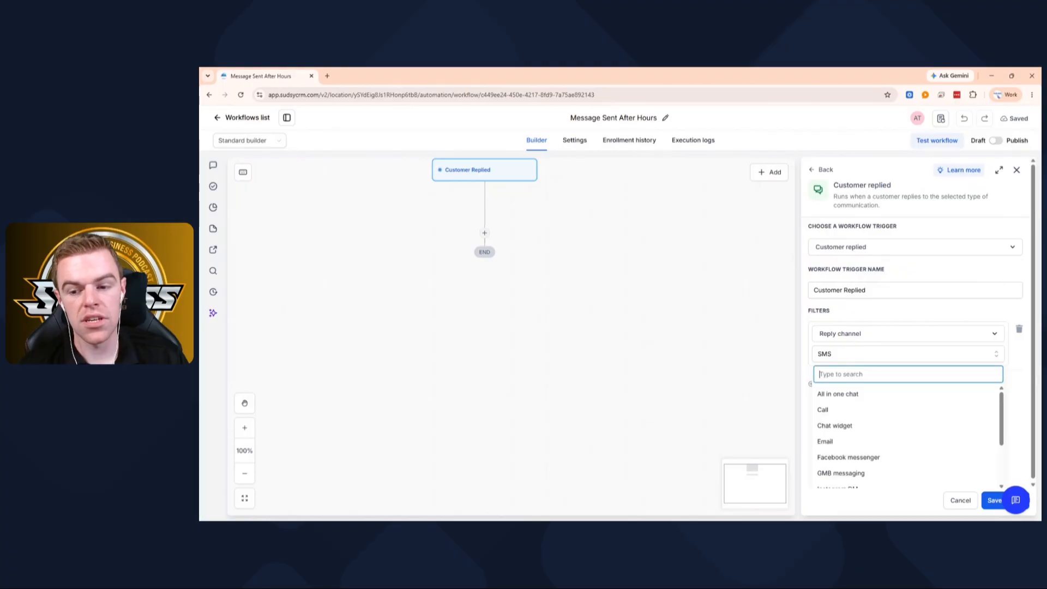
{"action": "scroll", "coordinate": [841, 417], "scroll_direction": "down", "scroll_amount": 3}
{"action": "scroll", "coordinate": [848, 479], "scroll_direction": "down", "scroll_amount": 2}
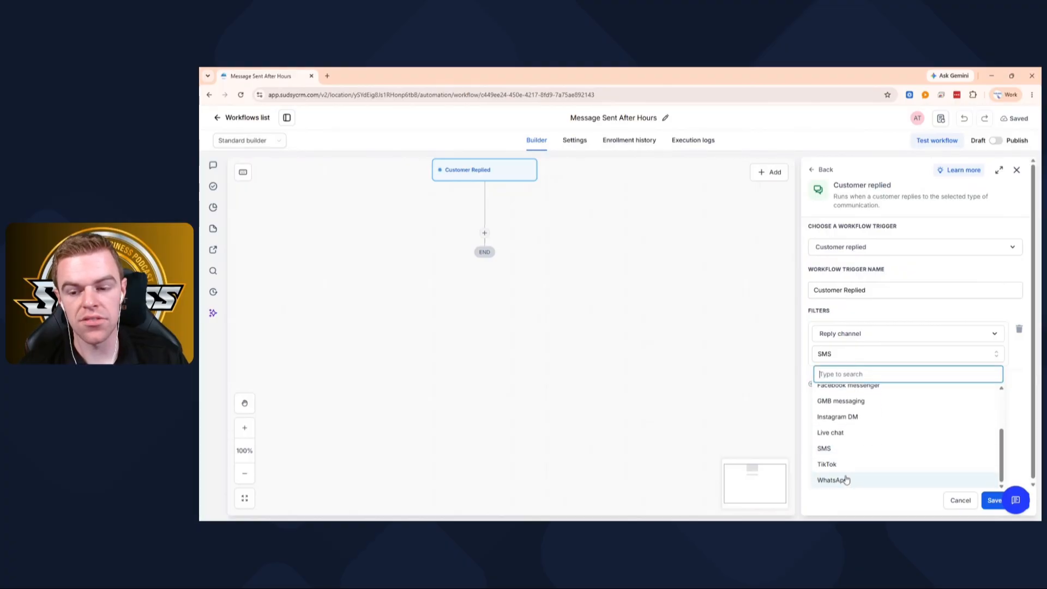
{"action": "scroll", "coordinate": [879, 457], "scroll_direction": "up", "scroll_amount": 1}
{"action": "scroll", "coordinate": [879, 456], "scroll_direction": "up", "scroll_amount": 3}
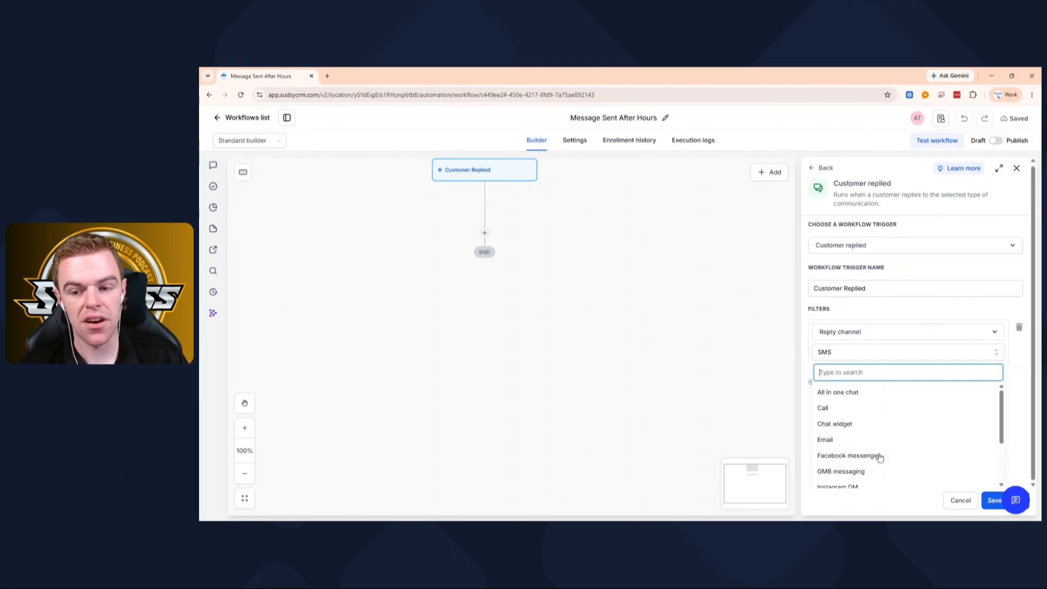
{"action": "scroll", "coordinate": [865, 461], "scroll_direction": "down", "scroll_amount": 4}
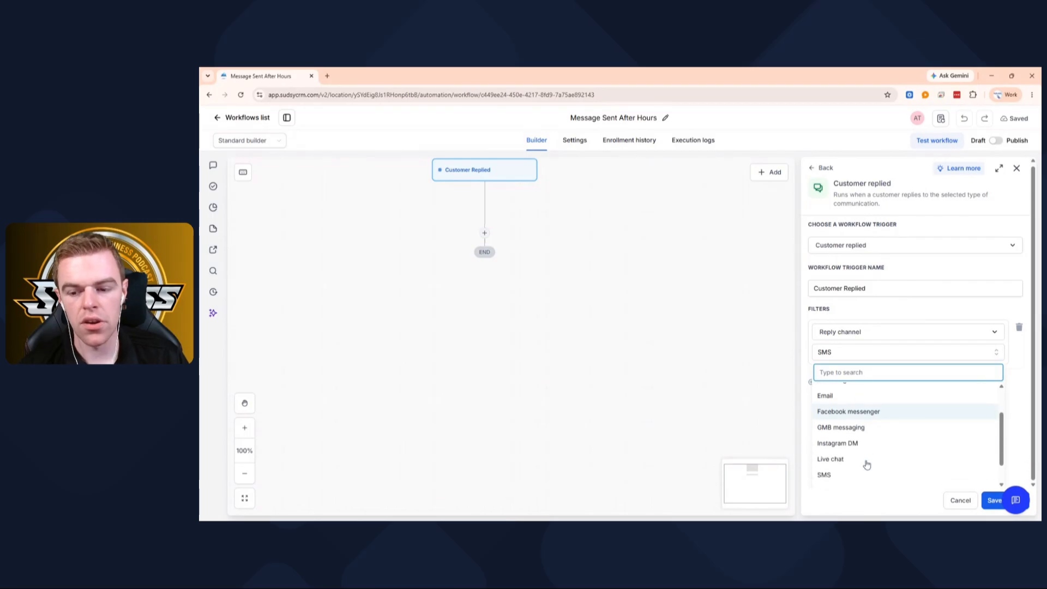
{"action": "left_click", "coordinate": [827, 446]}
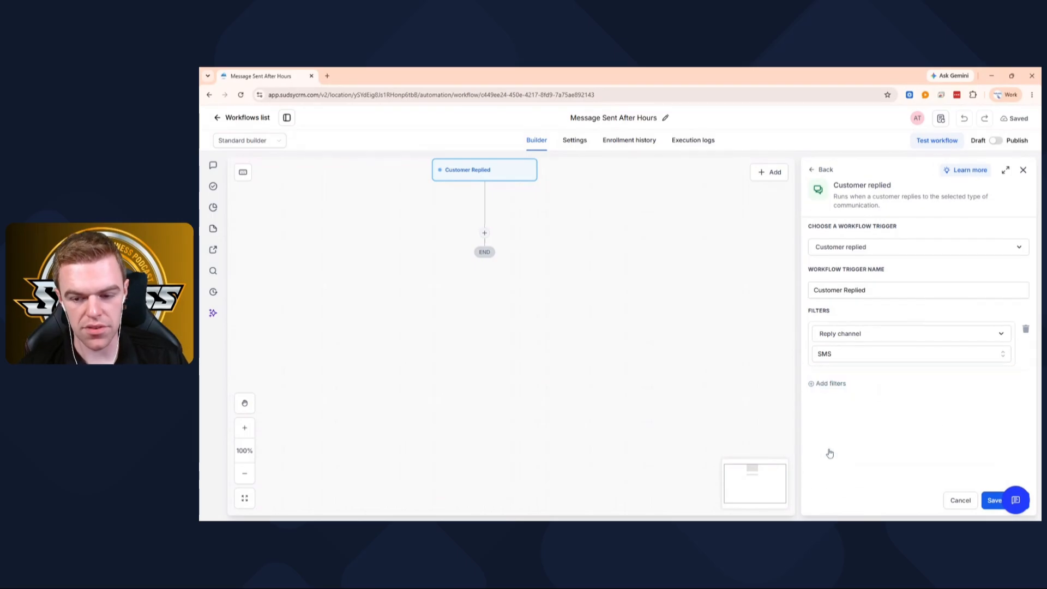
{"action": "left_click", "coordinate": [991, 501]}
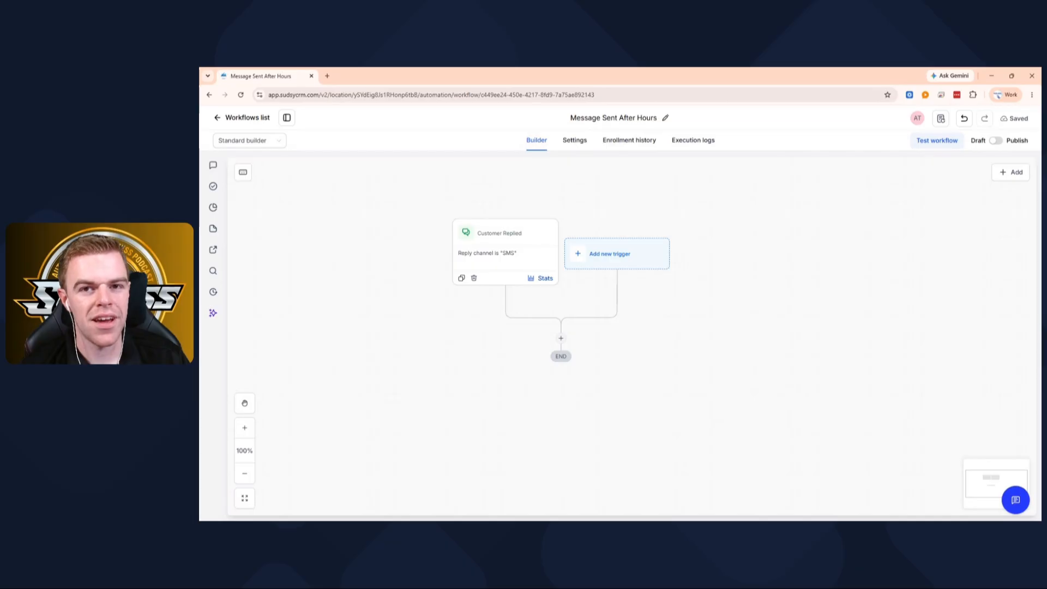
- Add an If / else action directly below the Customer Replied trigger
{"action": "scroll", "coordinate": [617, 321], "scroll_direction": "down", "scroll_amount": 2}
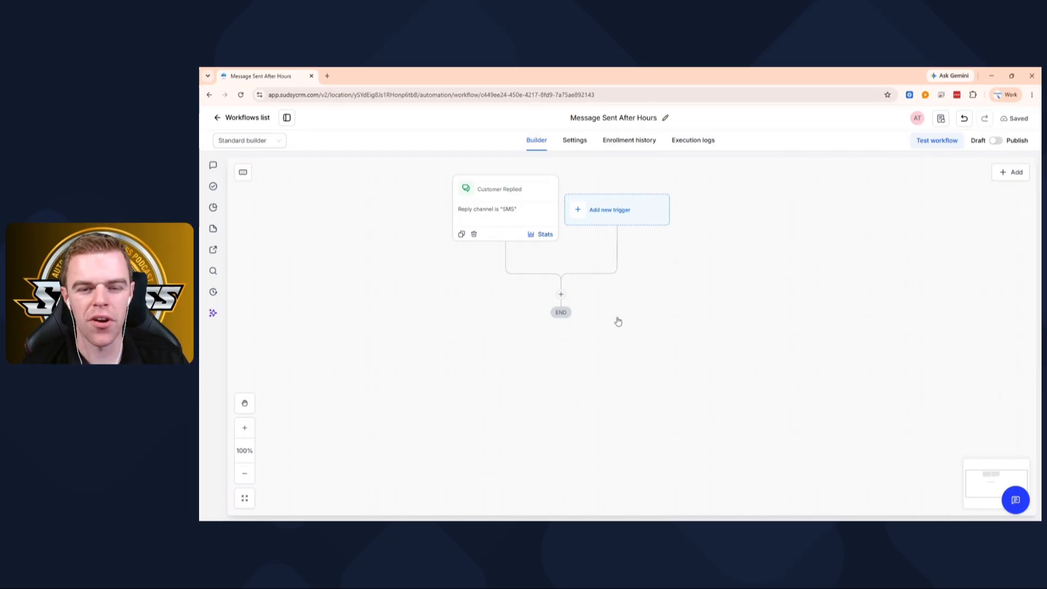
{"action": "left_click", "coordinate": [560, 294]}
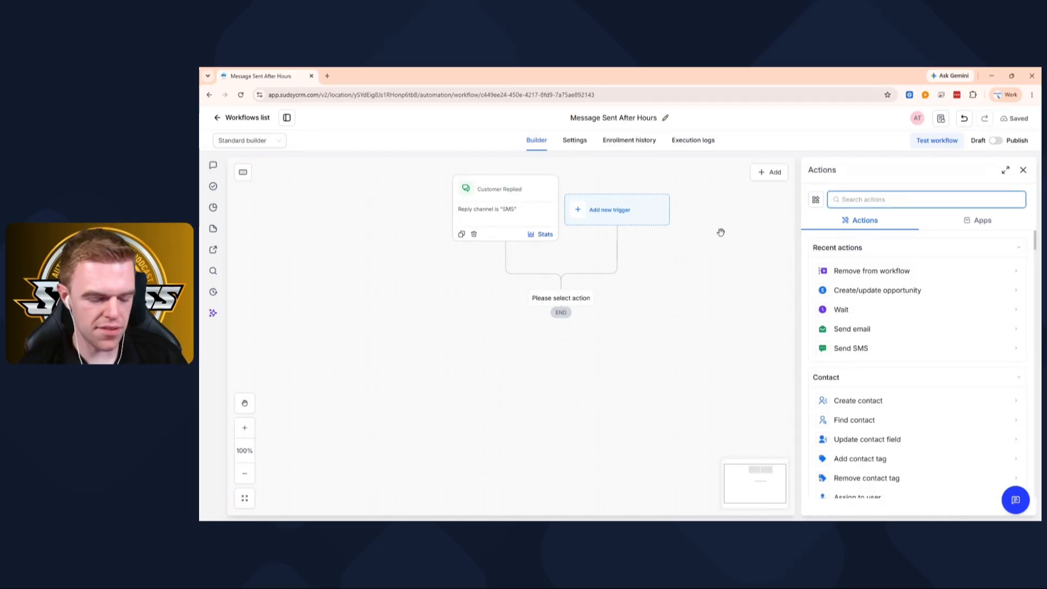
{"action": "type", "text": "if"}
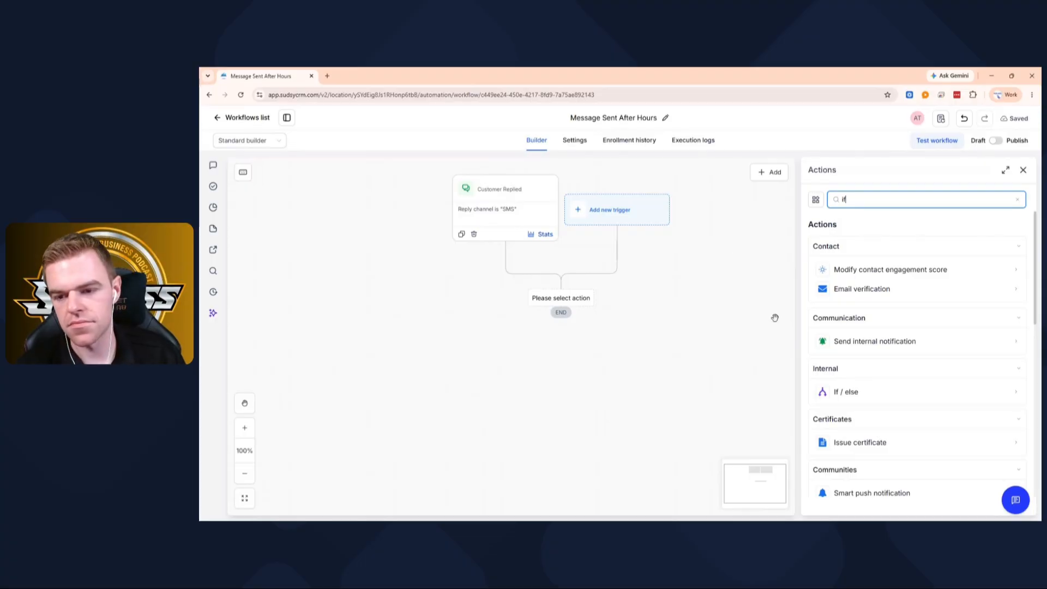
{"action": "left_click", "coordinate": [857, 393]}
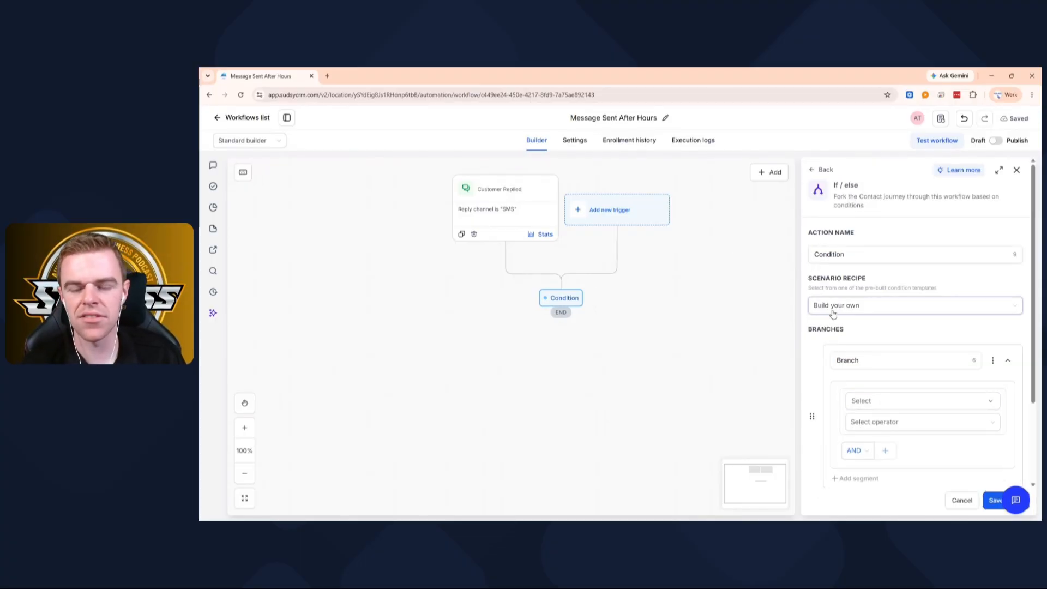
- Rename the first branch of the If / else condition as "After Hours"
{"action": "scroll", "coordinate": [856, 304], "scroll_direction": "down", "scroll_amount": 1}
{"action": "scroll", "coordinate": [856, 303], "scroll_direction": "down", "scroll_amount": 3}
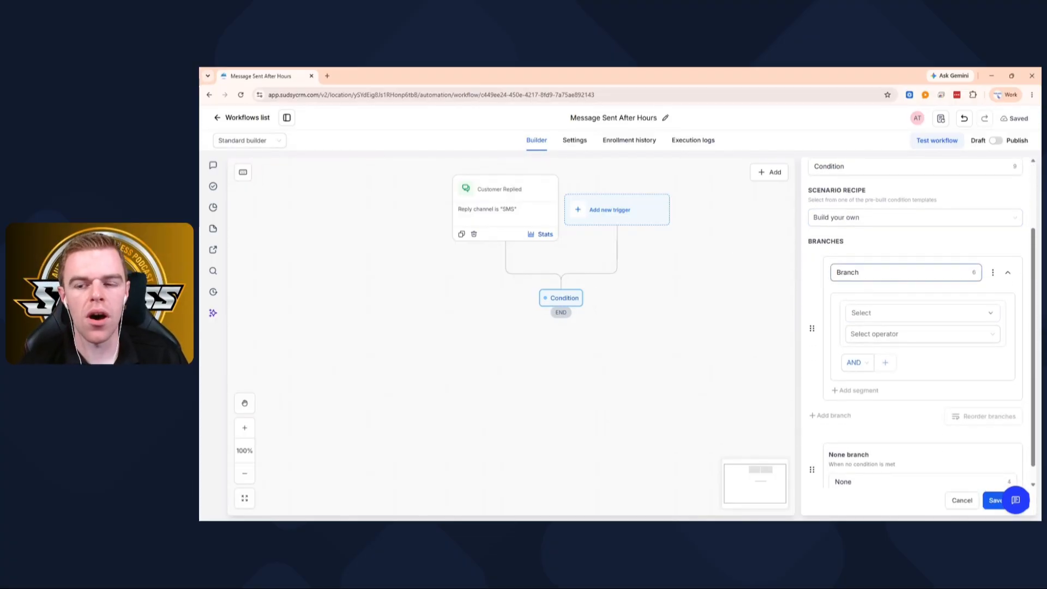
{"action": "key", "text": "ctrl+a"}
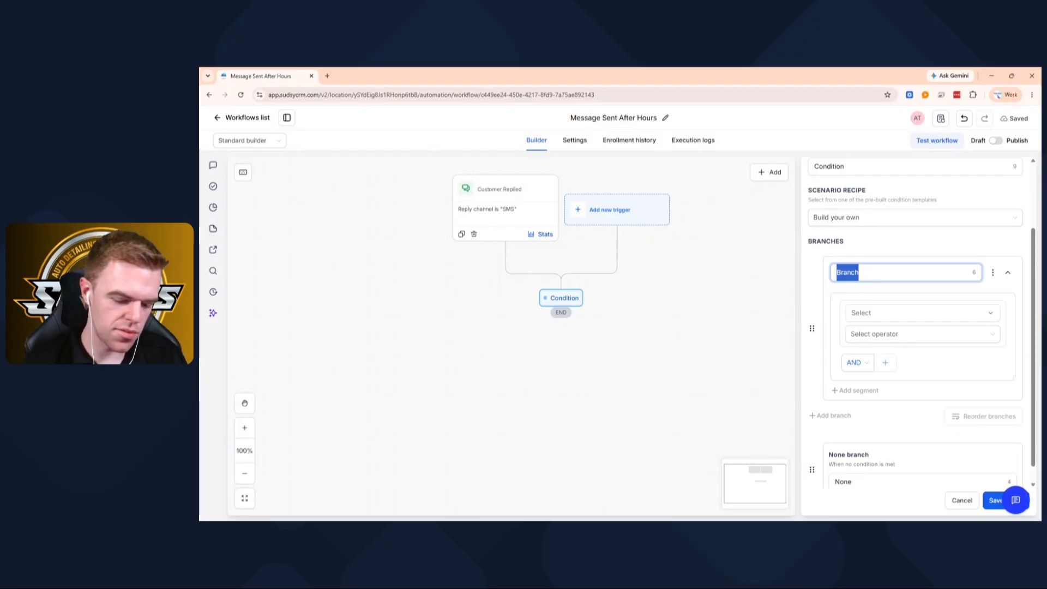
{"action": "type", "text": "After Hours"}
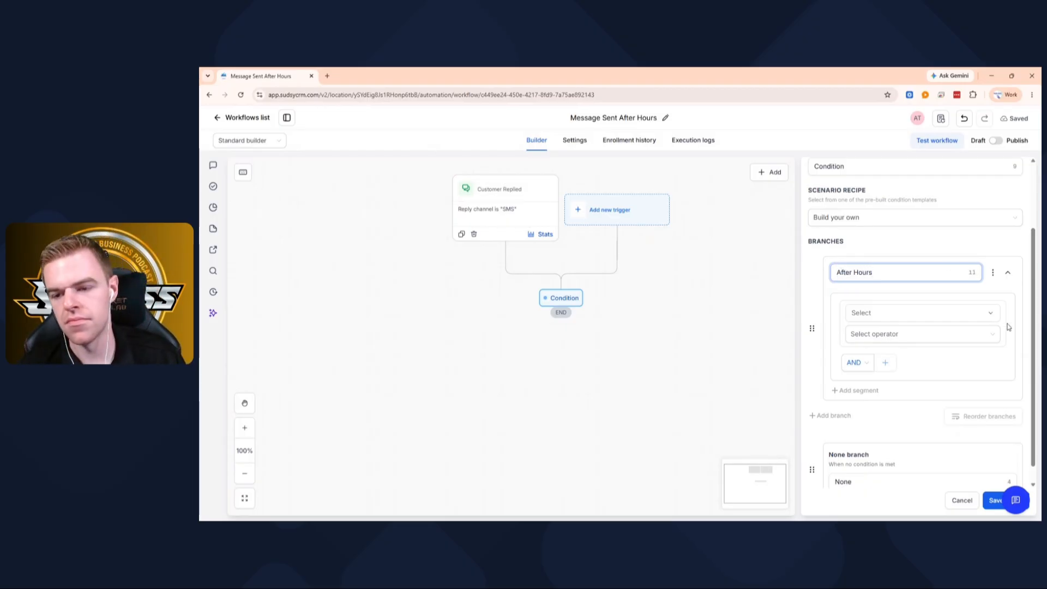
- Set the After Hours branch's first condition to Date/Time Current hour, Is on or after, 05:00 PM
{"action": "left_click", "coordinate": [922, 312]}
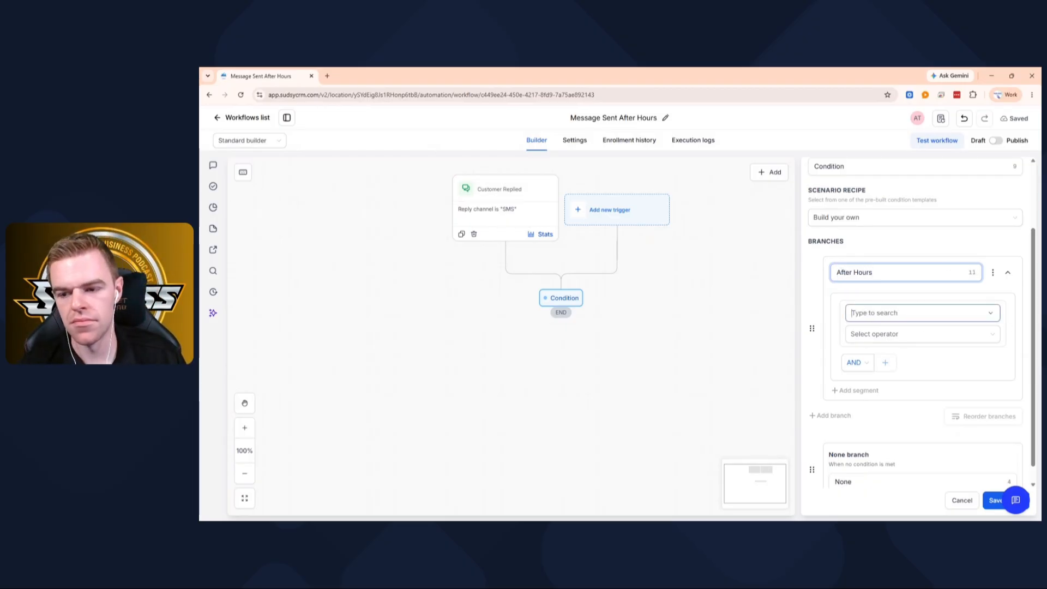
{"action": "left_click", "coordinate": [877, 380]}
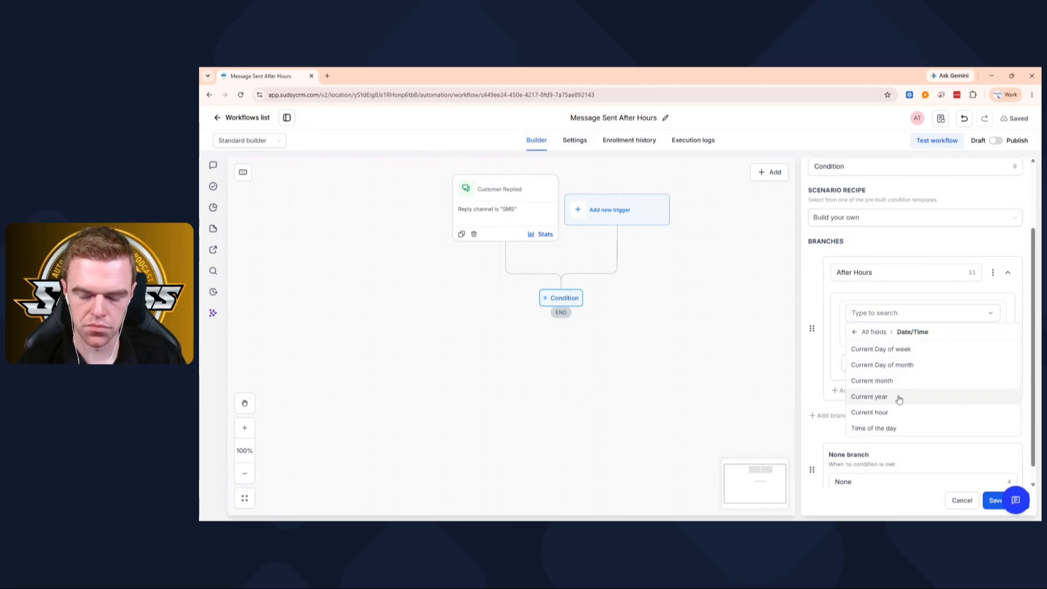
{"action": "left_click", "coordinate": [889, 412]}
{"action": "left_click", "coordinate": [879, 338]}
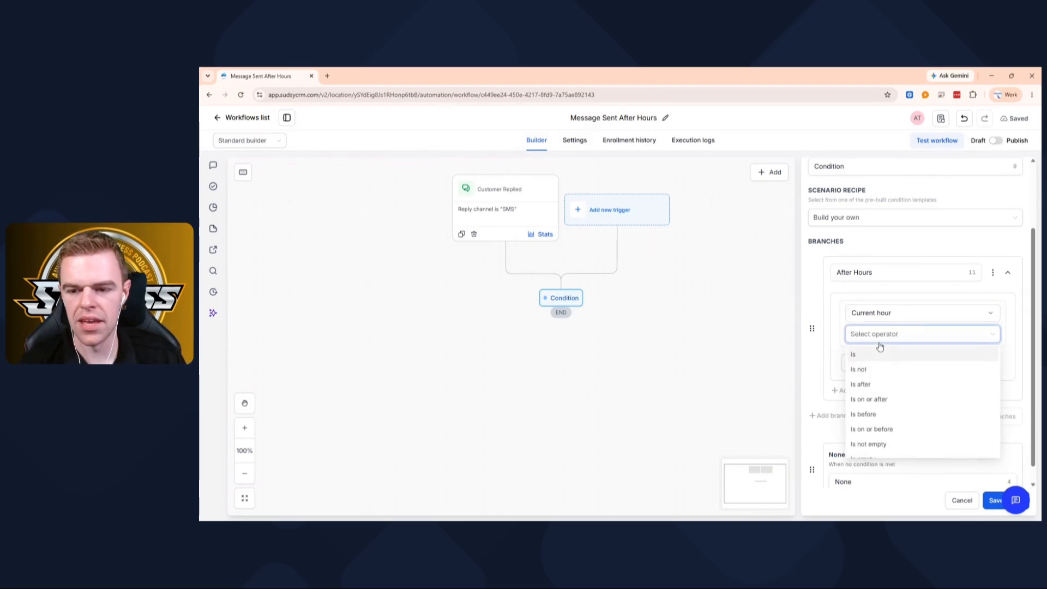
{"action": "left_click", "coordinate": [870, 401]}
{"action": "left_click", "coordinate": [869, 359]}
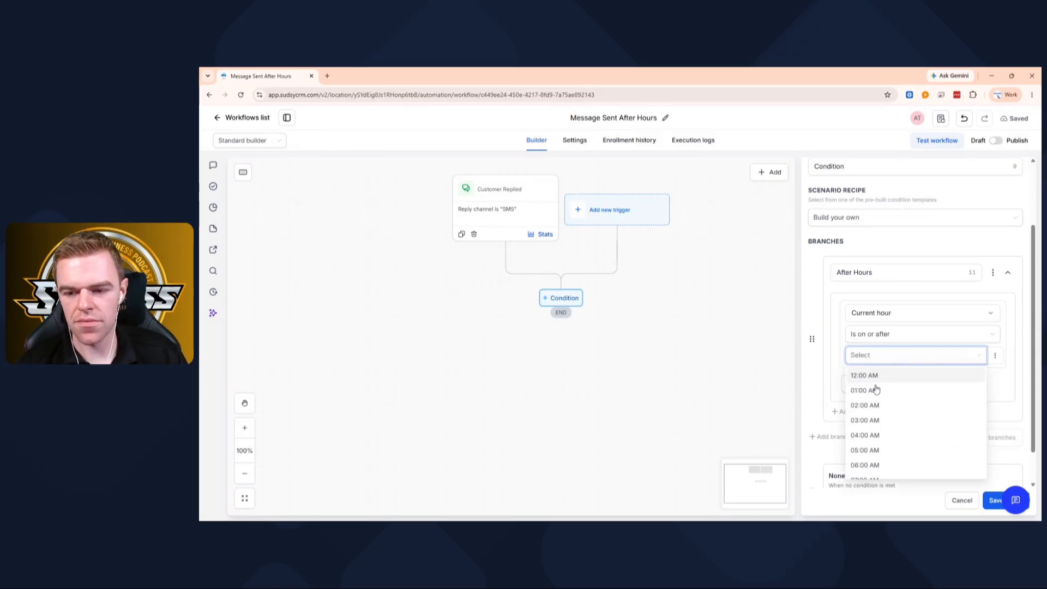
{"action": "scroll", "coordinate": [883, 415], "scroll_direction": "down", "scroll_amount": 5}
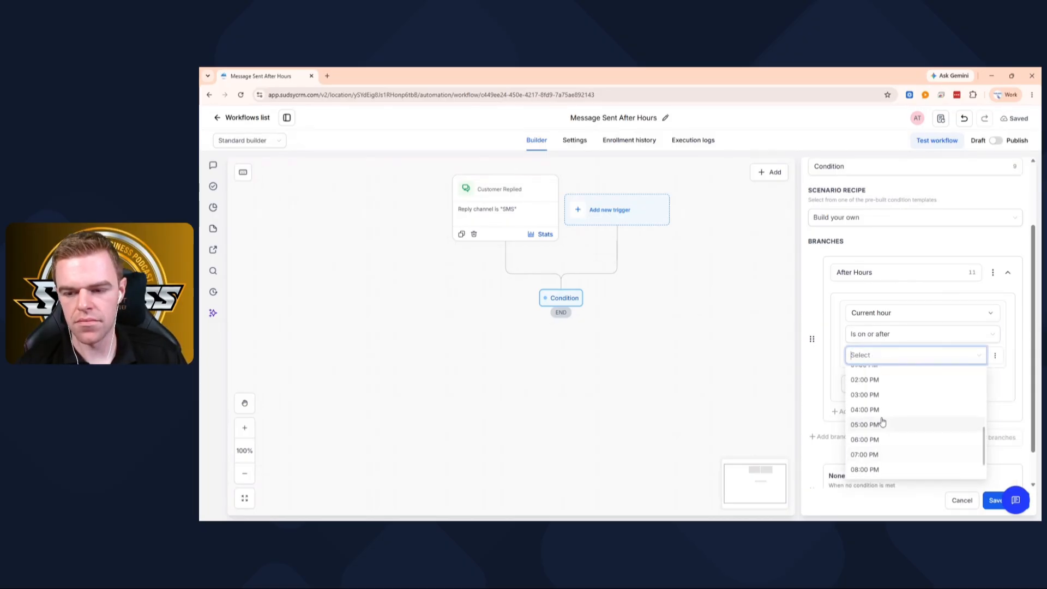
{"action": "left_click", "coordinate": [867, 381]}
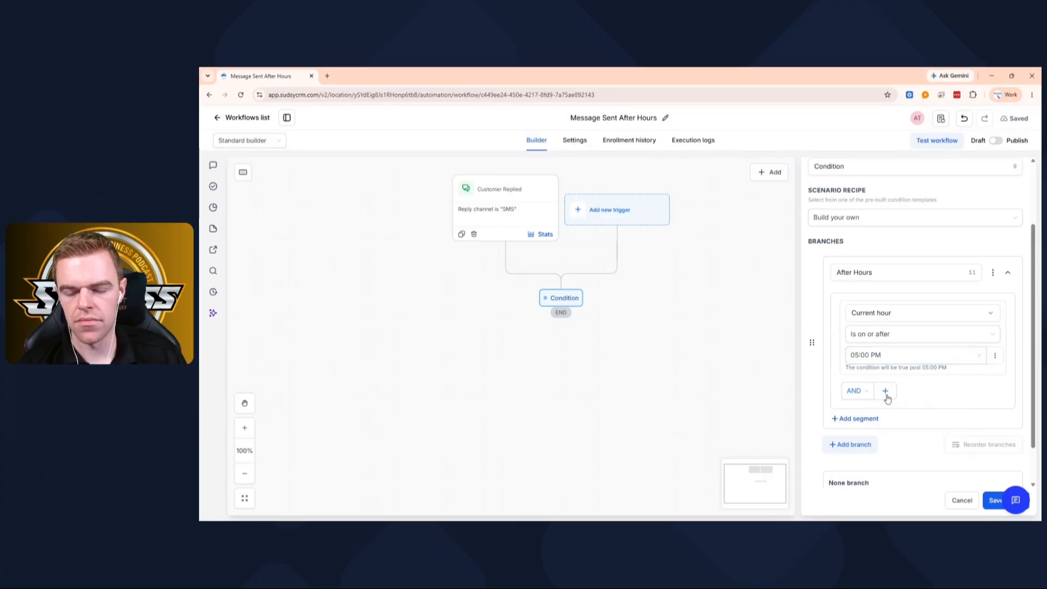
- Switch the After Hours branch logic to OR and add a second condition on the Date/Time field Current hour
{"action": "left_click", "coordinate": [858, 392]}
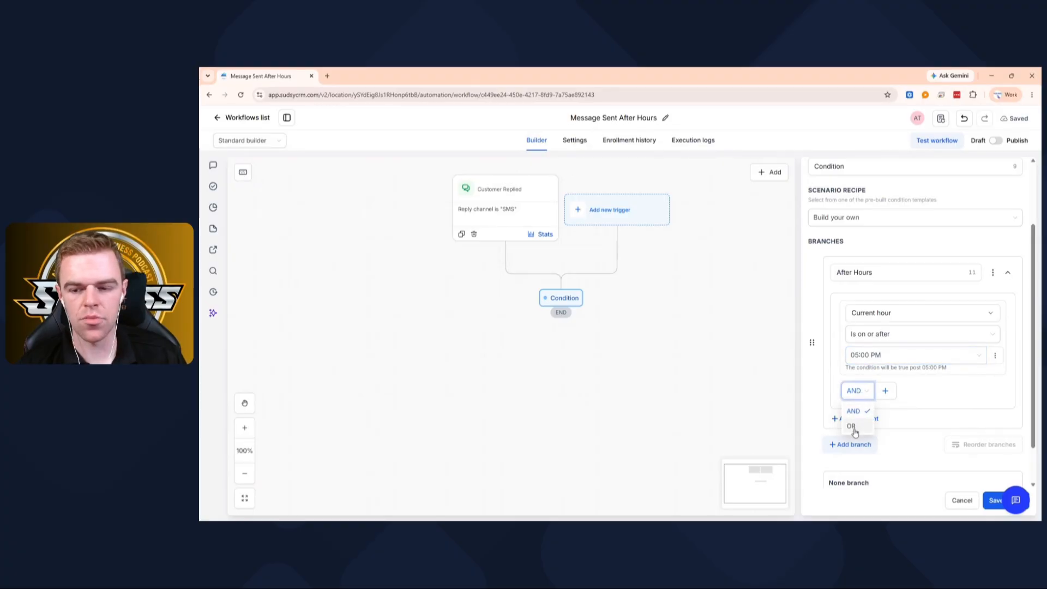
{"action": "left_click", "coordinate": [854, 430]}
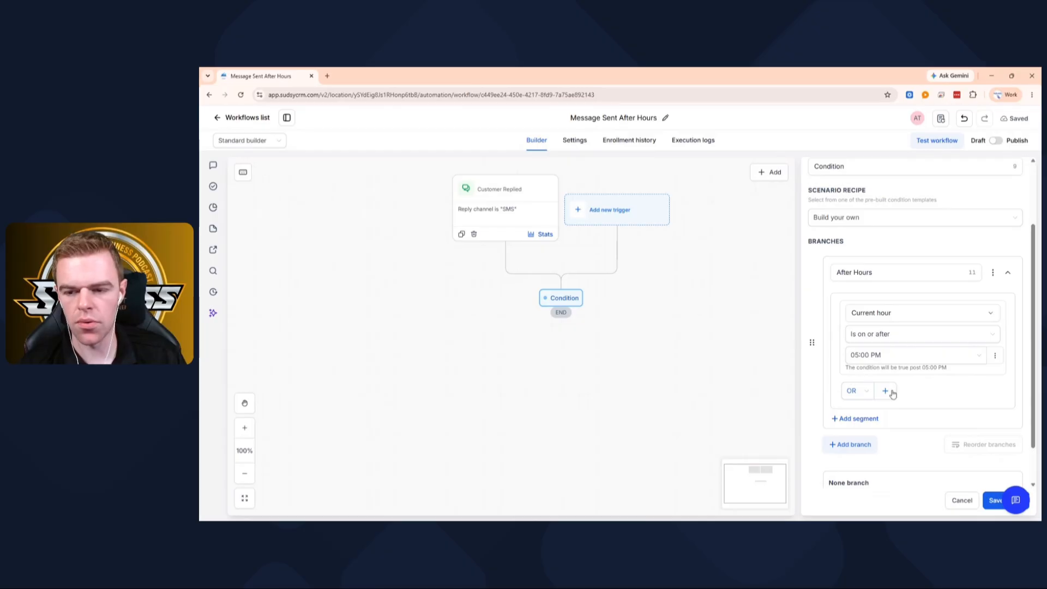
{"action": "left_click", "coordinate": [888, 391]}
{"action": "left_click", "coordinate": [889, 412]}
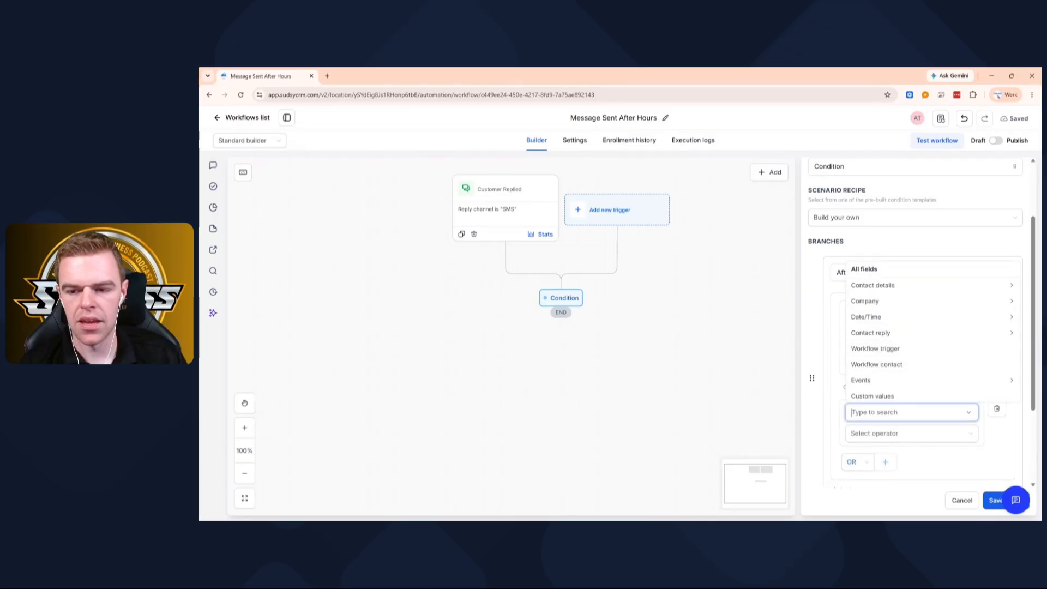
{"action": "left_click", "coordinate": [866, 317]}
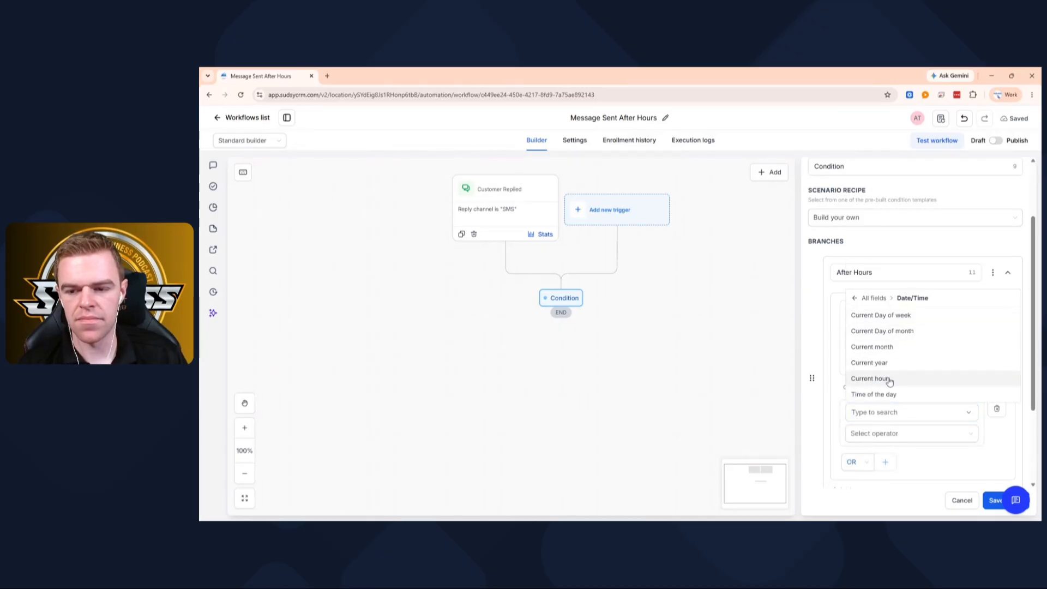
{"action": "left_click", "coordinate": [887, 376]}
- Set the second Current hour condition to Is on or before 09:00 AM
{"action": "double_click", "coordinate": [879, 433]}
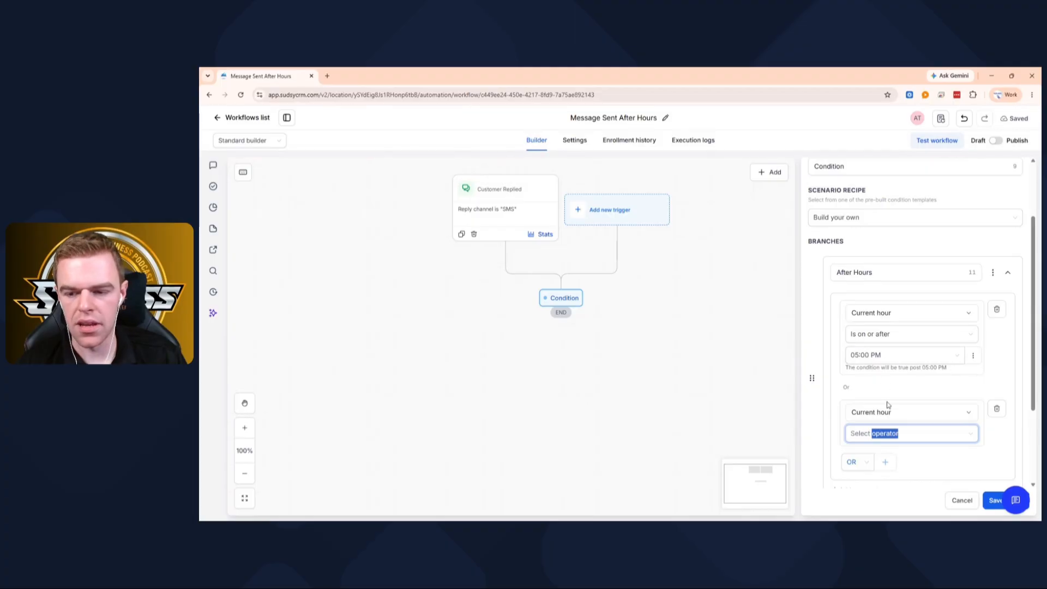
{"action": "left_click", "coordinate": [903, 441]}
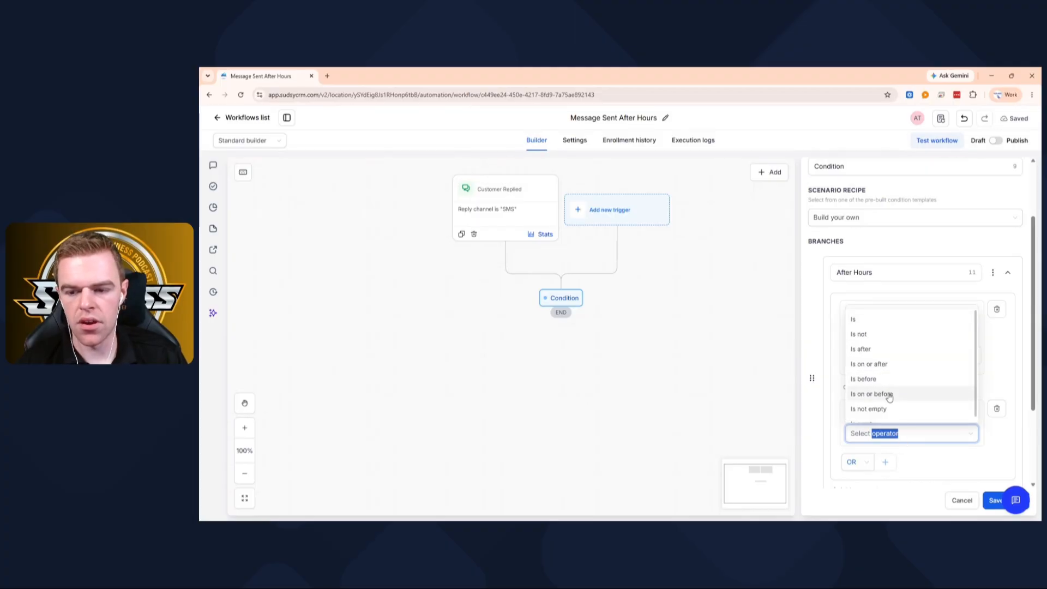
{"action": "left_click", "coordinate": [889, 393]}
{"action": "scroll", "coordinate": [889, 401], "scroll_direction": "down", "scroll_amount": 3}
{"action": "left_click", "coordinate": [869, 369]}
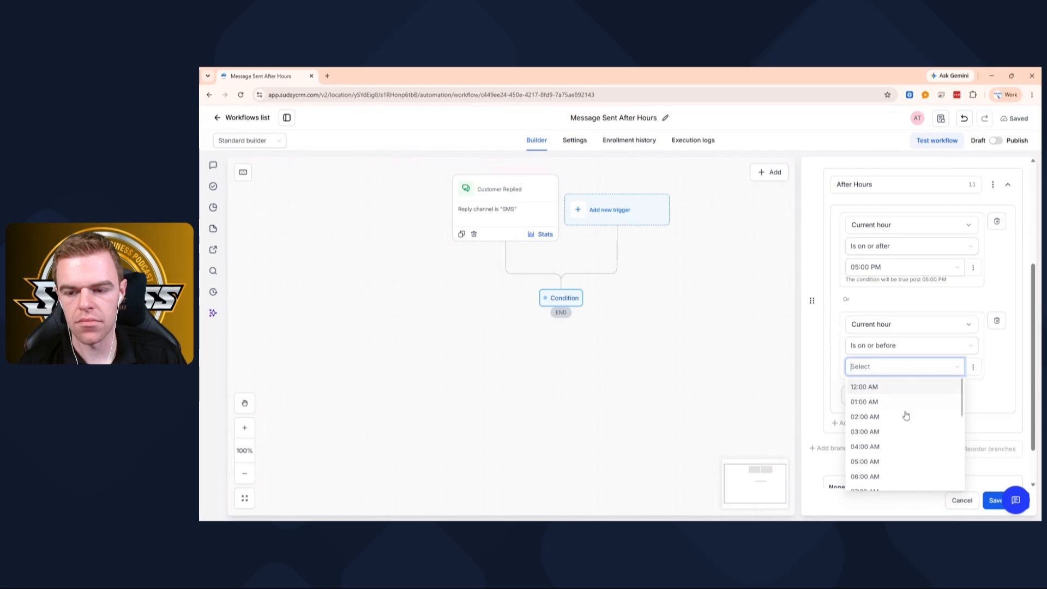
{"action": "scroll", "coordinate": [904, 414], "scroll_direction": "down", "scroll_amount": 3}
{"action": "scroll", "coordinate": [905, 416], "scroll_direction": "down", "scroll_amount": 2}
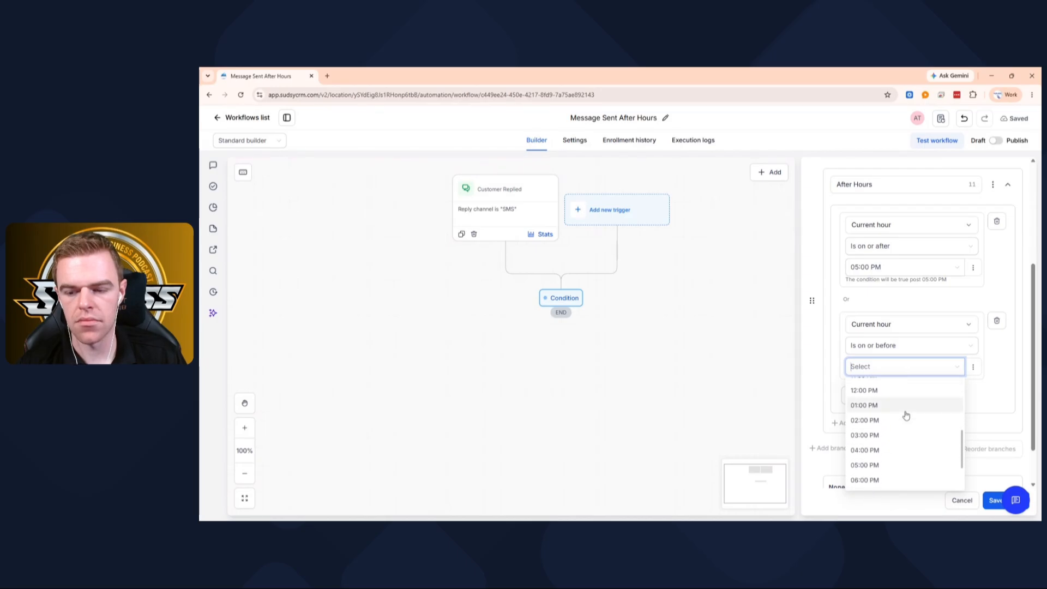
{"action": "scroll", "coordinate": [905, 415], "scroll_direction": "down", "scroll_amount": 2}
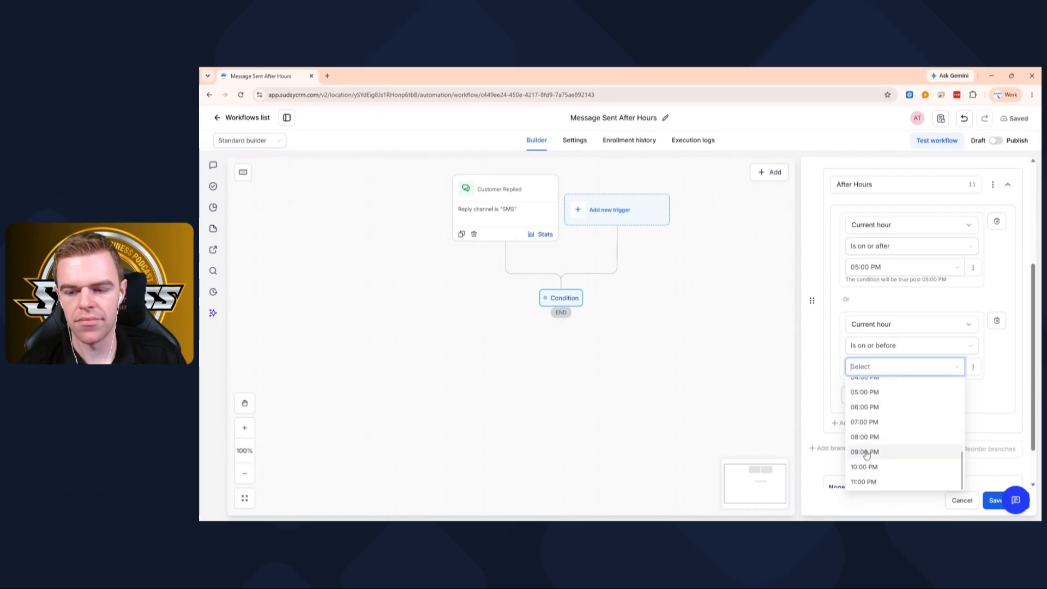
{"action": "scroll", "coordinate": [866, 454], "scroll_direction": "up", "scroll_amount": 5}
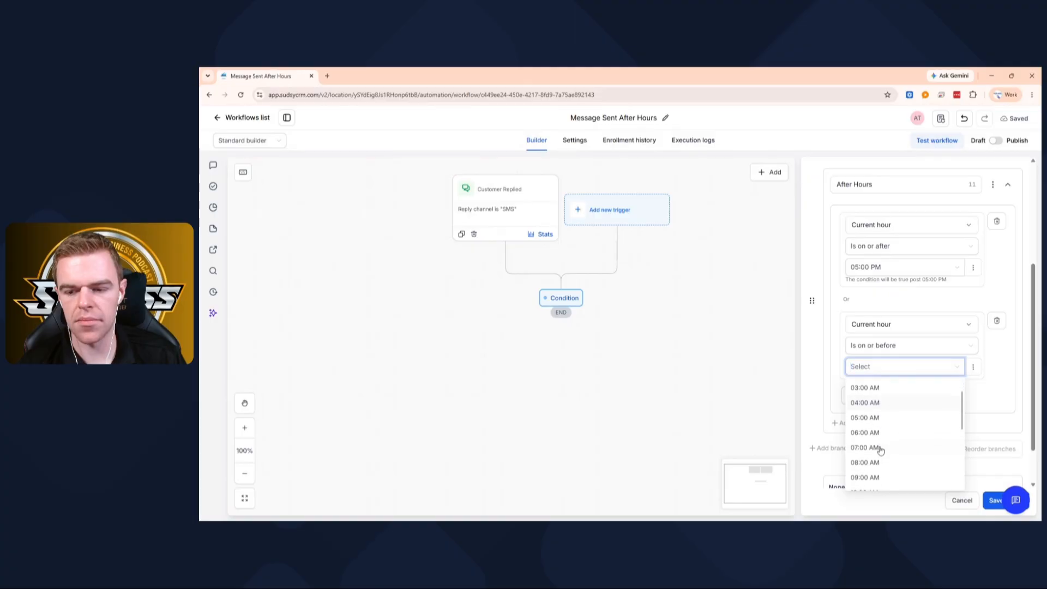
{"action": "left_click", "coordinate": [867, 476]}
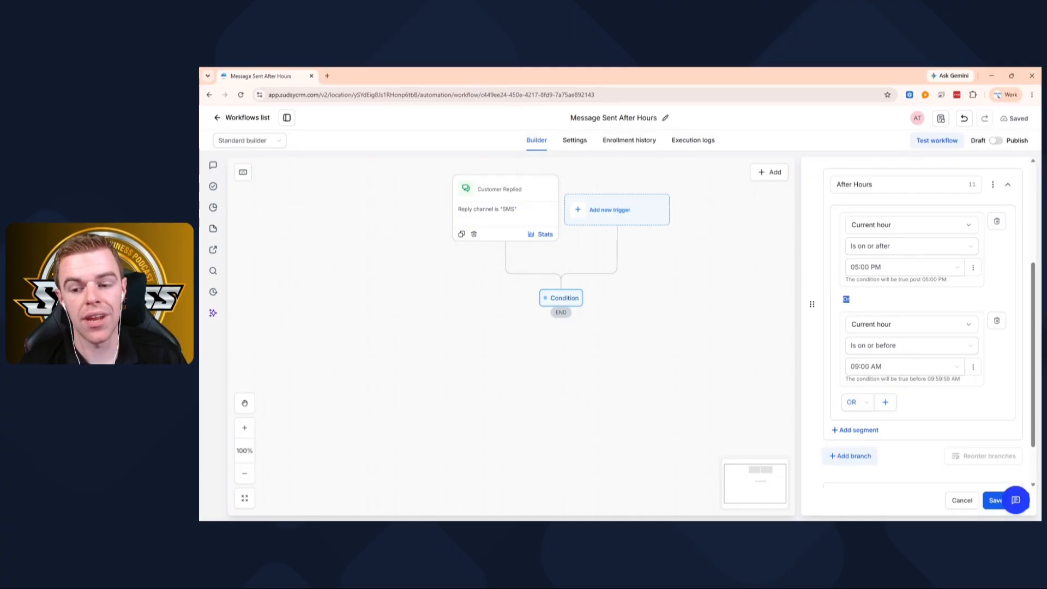
- Try AND logic between the two Current hour conditions and switch it back to OR
{"action": "left_click", "coordinate": [860, 404]}
{"action": "left_click", "coordinate": [858, 426]}
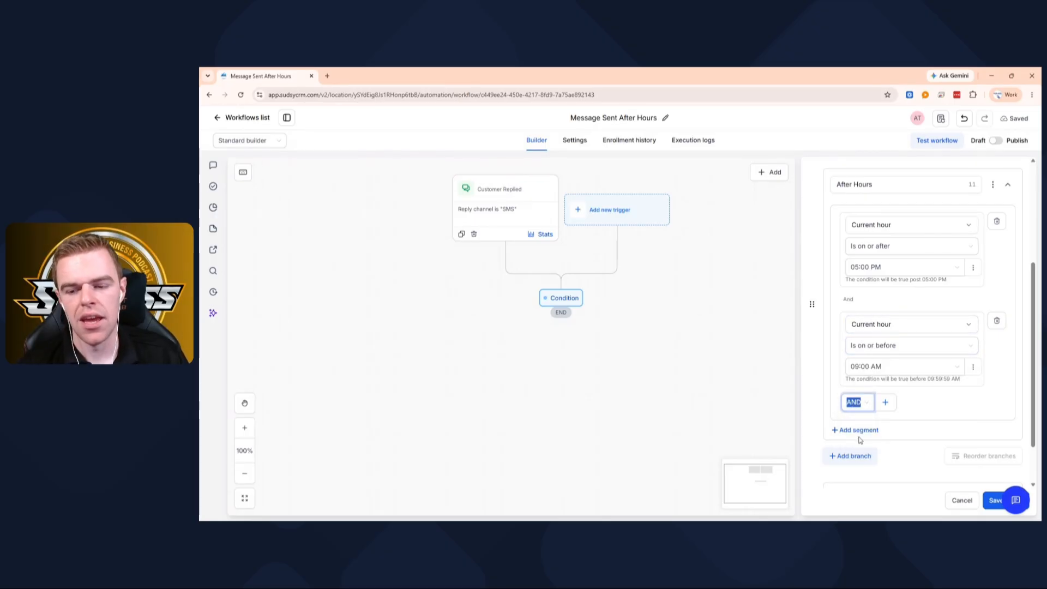
{"action": "left_click", "coordinate": [849, 402]}
{"action": "left_click", "coordinate": [854, 438]}
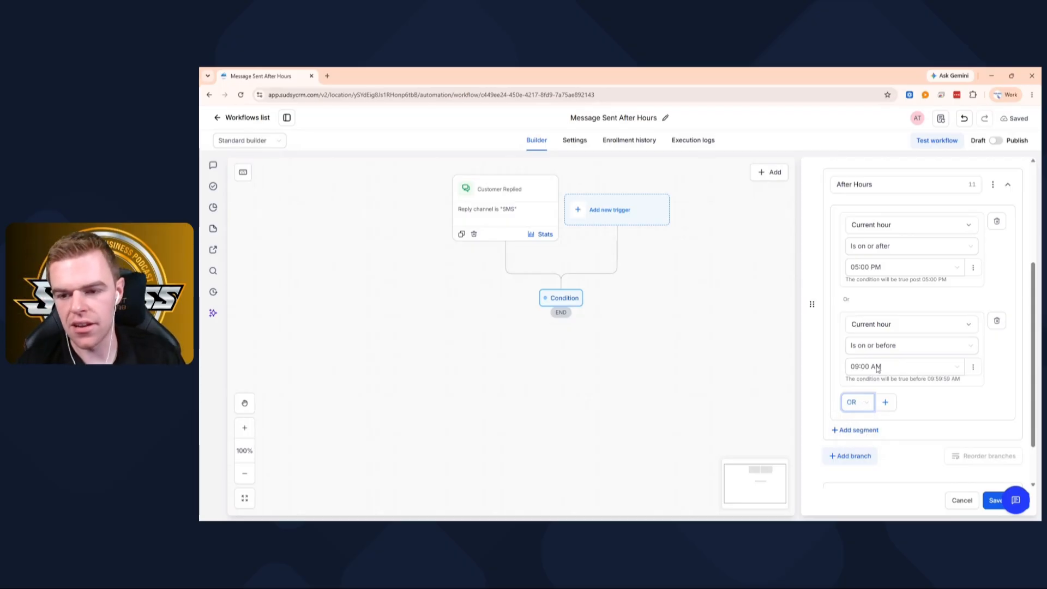
- Save the If / else condition and review its After Hours and None branches in the workflow
{"action": "scroll", "coordinate": [934, 346], "scroll_direction": "up", "scroll_amount": 5}
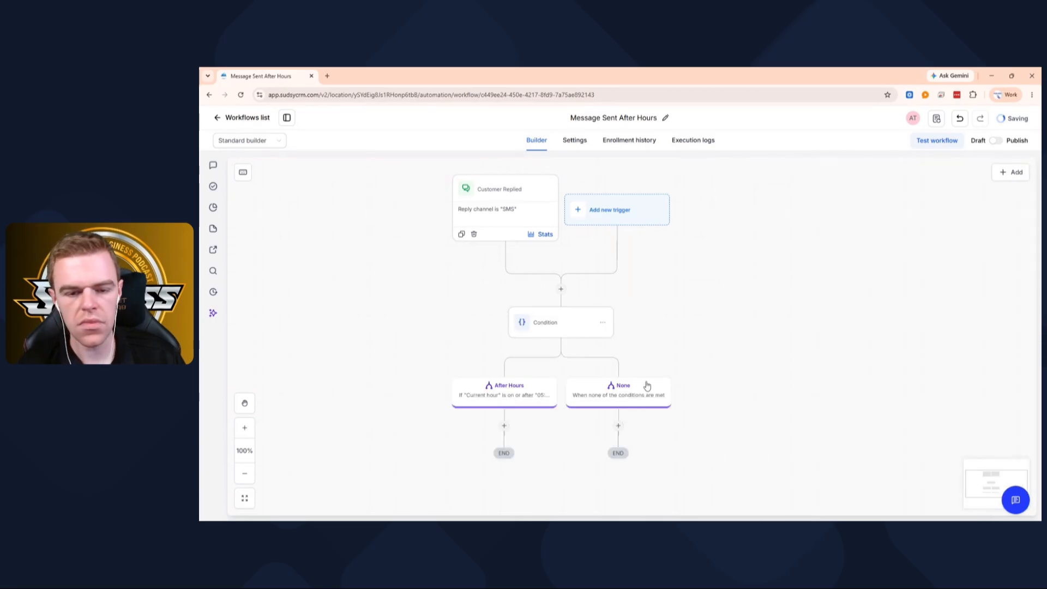
{"action": "scroll", "coordinate": [647, 383], "scroll_direction": "down", "scroll_amount": 4}
{"action": "scroll", "coordinate": [562, 278], "scroll_direction": "up", "scroll_amount": 2}
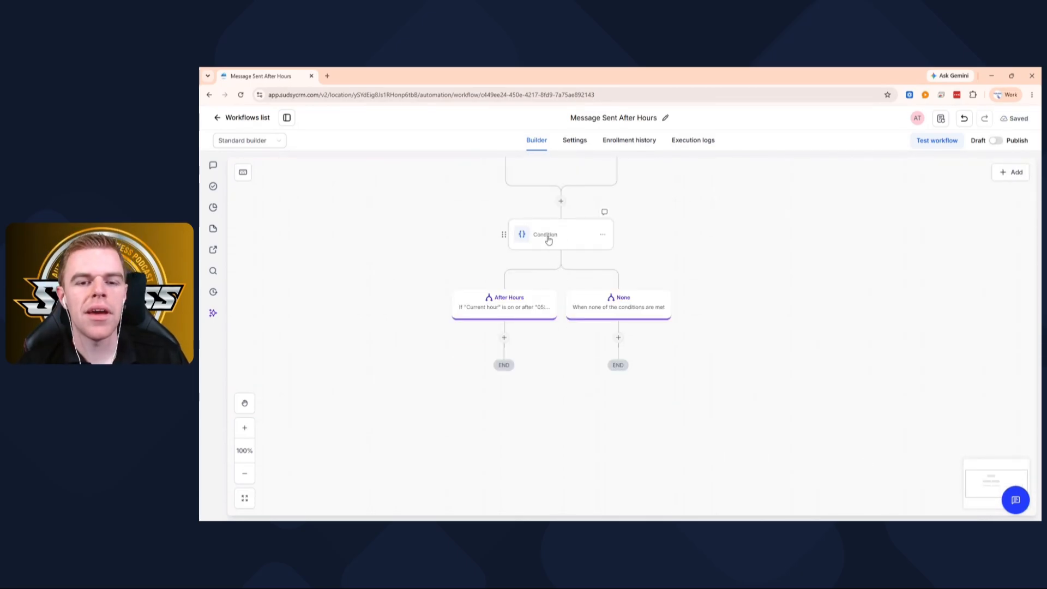
{"action": "scroll", "coordinate": [548, 240], "scroll_direction": "up", "scroll_amount": 2}
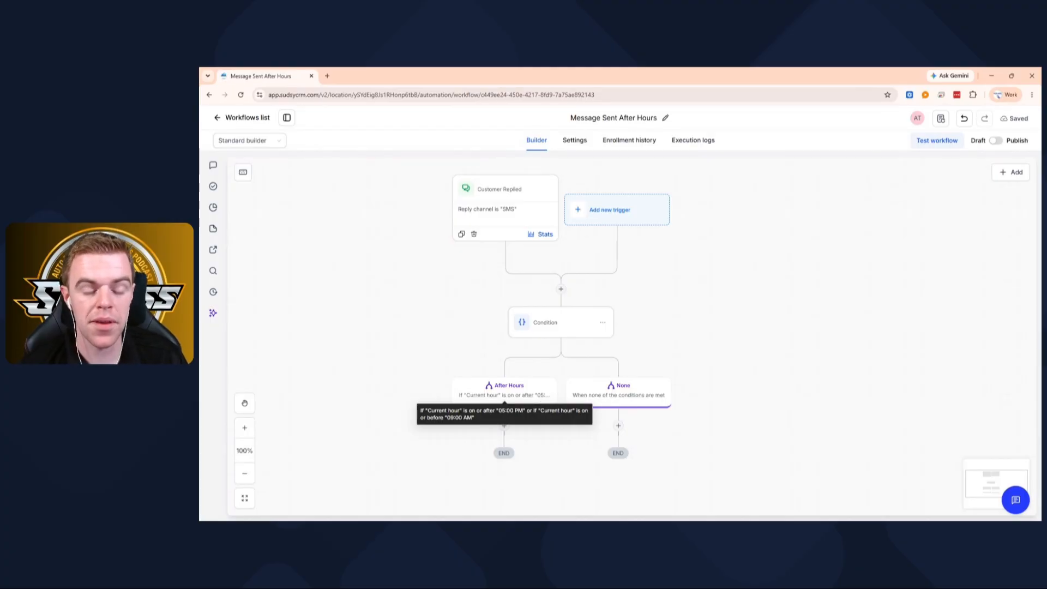
{"action": "scroll", "coordinate": [622, 387], "scroll_direction": "down", "scroll_amount": 3}
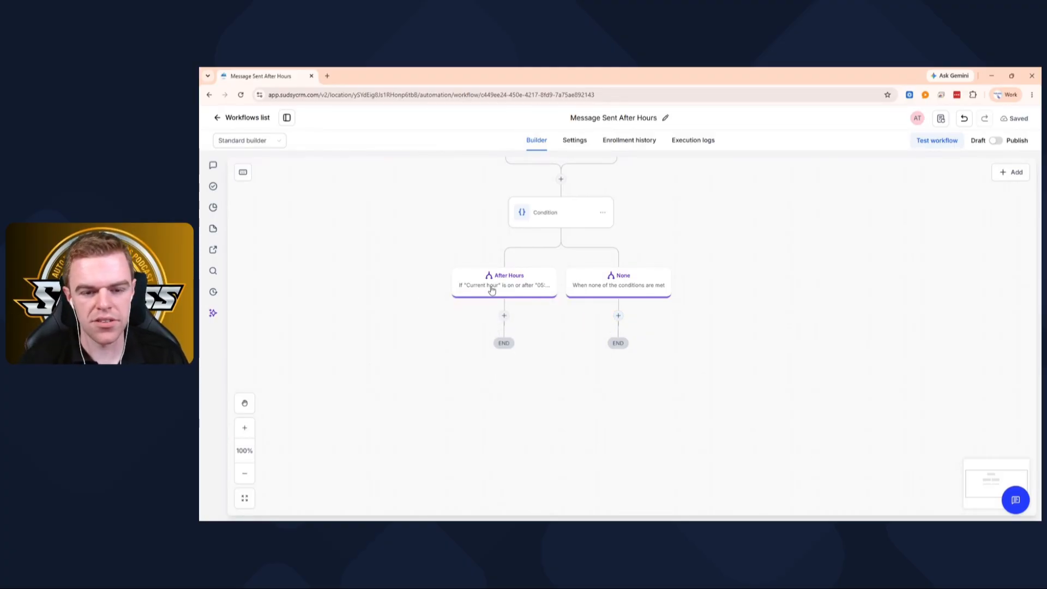
{"action": "left_click", "coordinate": [504, 315]}
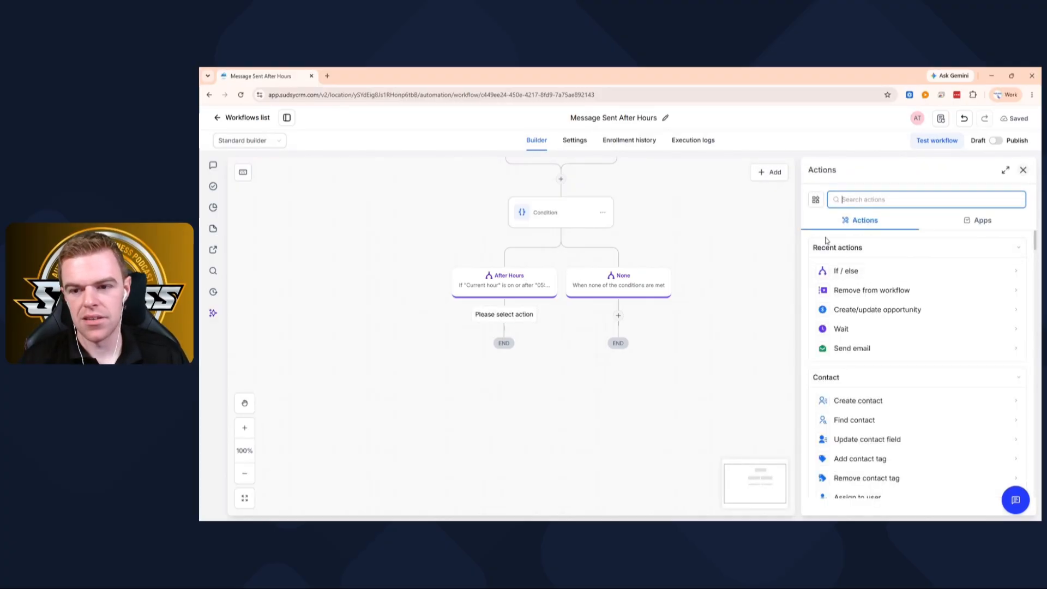
{"action": "left_click", "coordinate": [847, 271]}
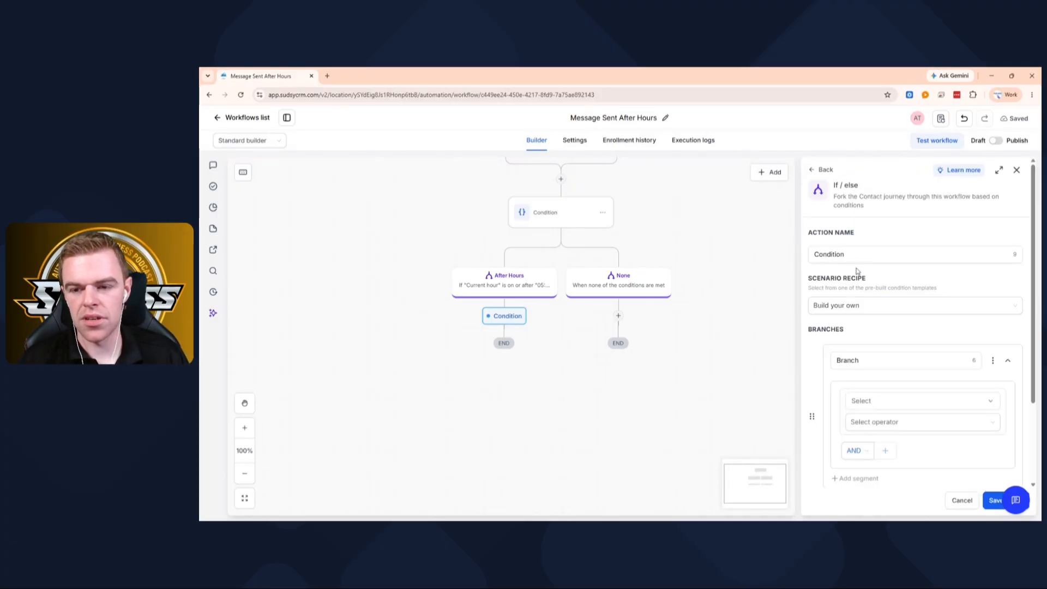
{"action": "left_click", "coordinate": [1017, 170]}
- Search the actions for "tag" and insert an Add contact tag action under the After Hours branch
{"action": "left_click", "coordinate": [503, 313]}
{"action": "type", "text": "ta"}
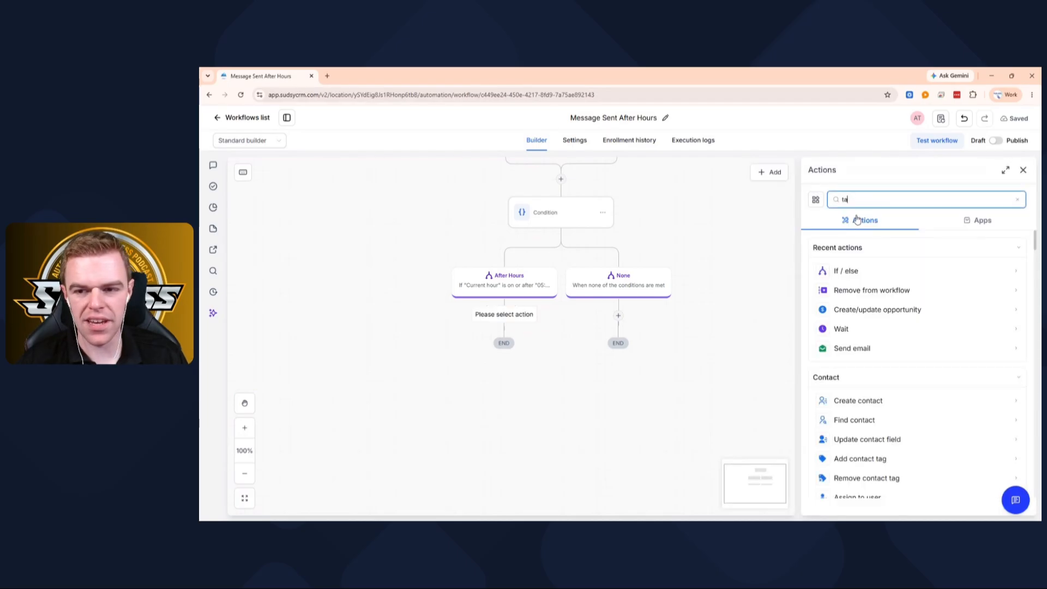
{"action": "type", "text": "g"}
{"action": "left_click", "coordinate": [848, 270]}
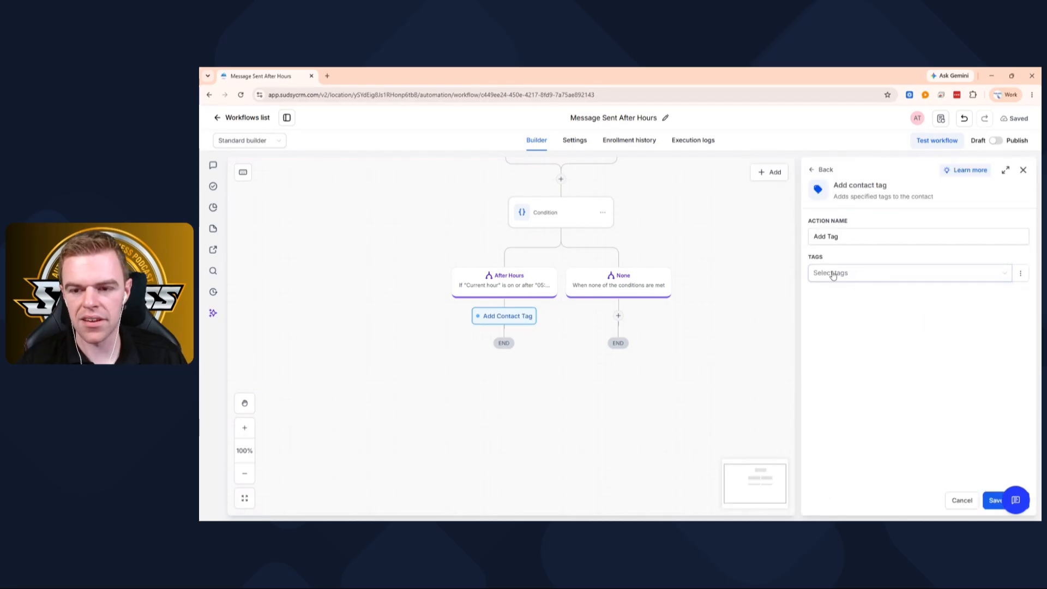
- Create the new tag "afterhourstext" and assign it to the Add contact tag action
{"action": "left_click", "coordinate": [832, 273]}
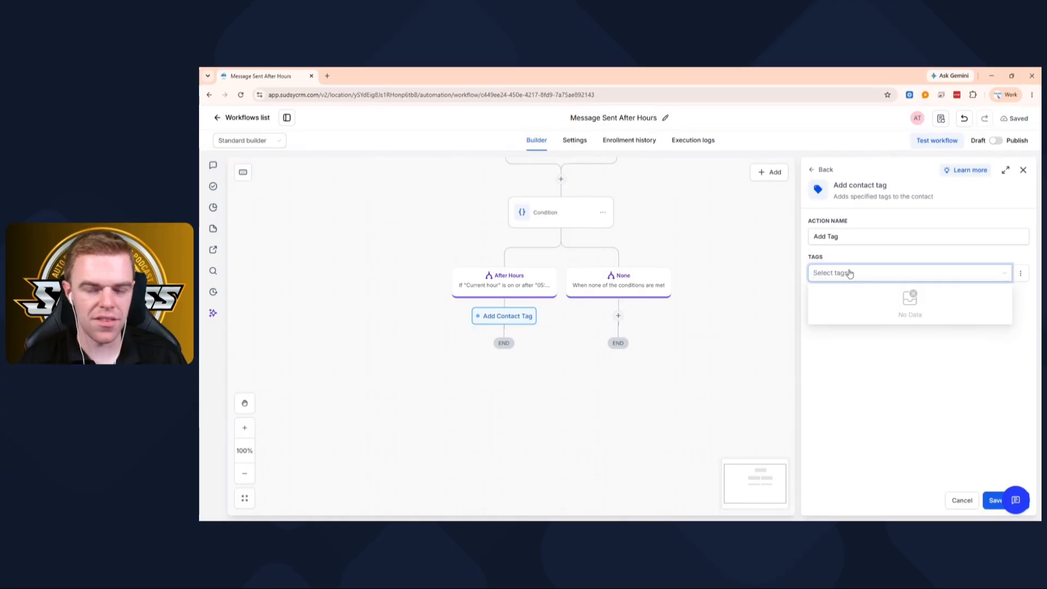
{"action": "type", "text": "after"}
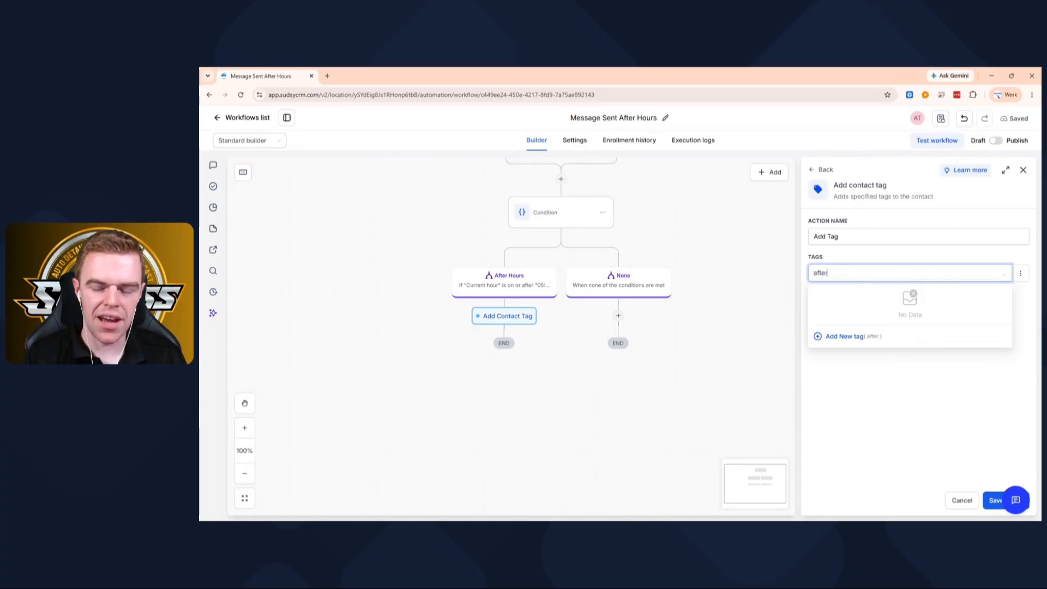
{"action": "type", "text": "hourst"}
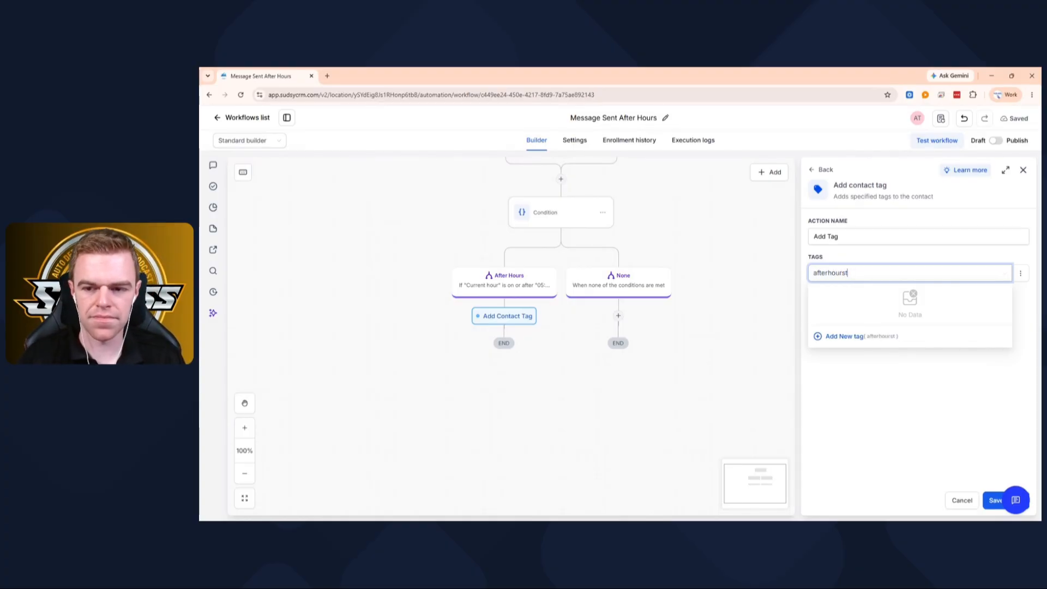
{"action": "type", "text": "gext"}
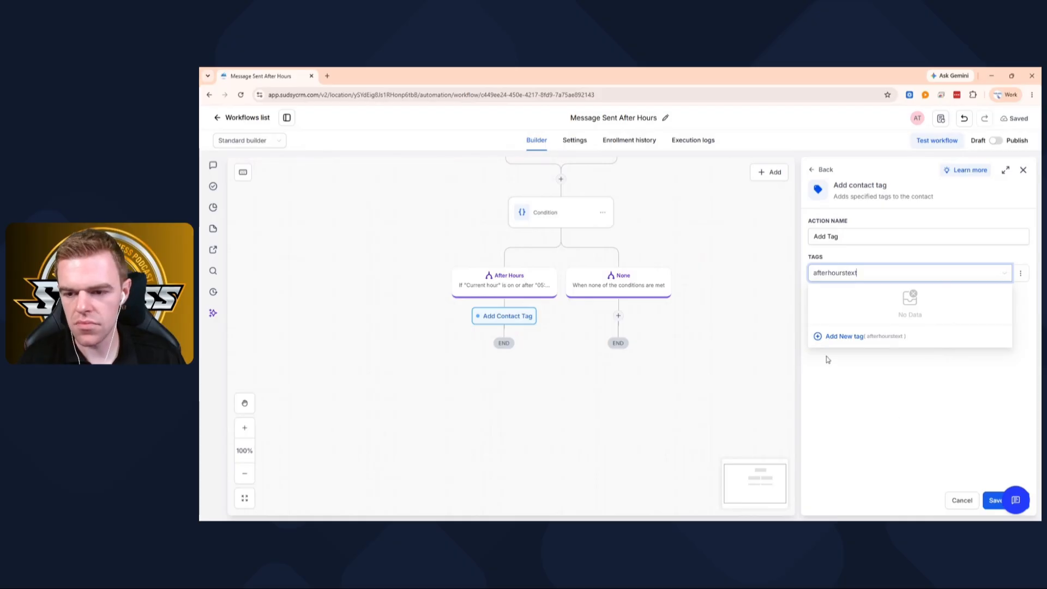
{"action": "left_click", "coordinate": [829, 336]}
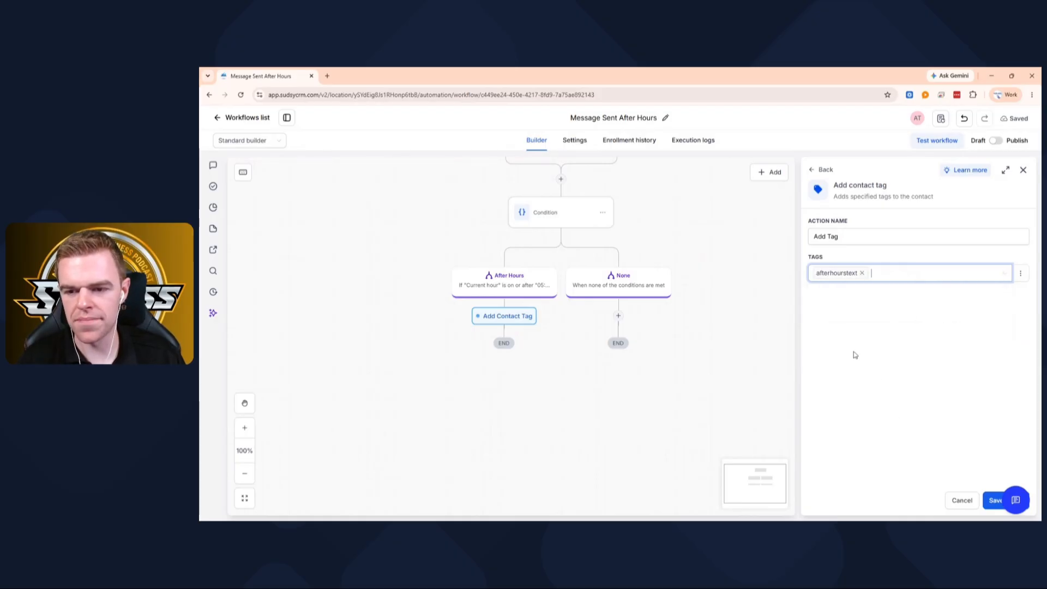
- Save the Add contact tag action and insert an If / else condition above it under the After Hours branch
{"action": "left_click", "coordinate": [989, 501]}
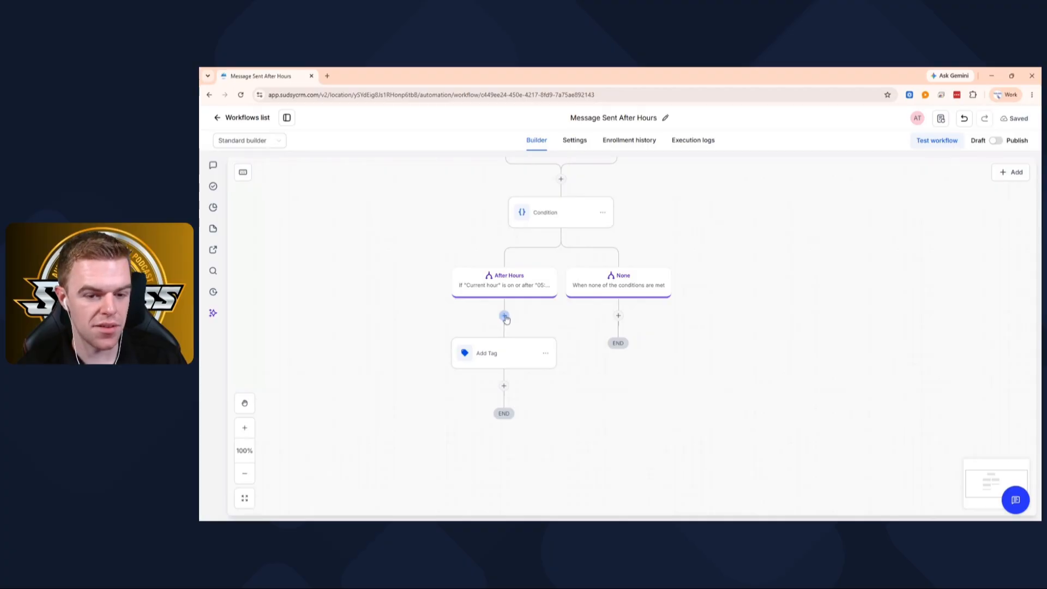
{"action": "left_click", "coordinate": [505, 319]}
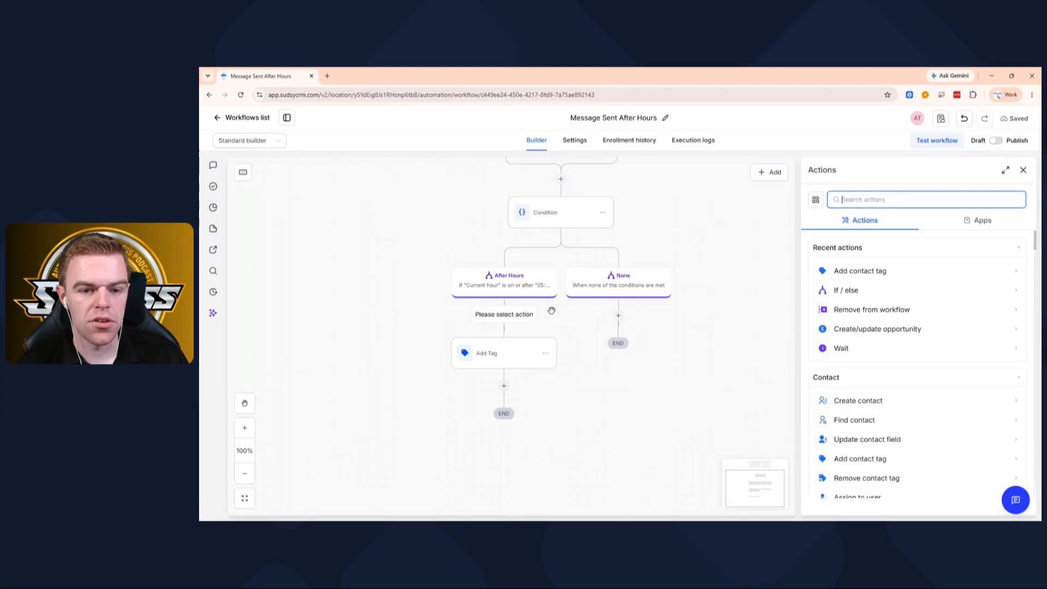
{"action": "left_click", "coordinate": [846, 291]}
{"action": "scroll", "coordinate": [872, 382], "scroll_direction": "down", "scroll_amount": 2}
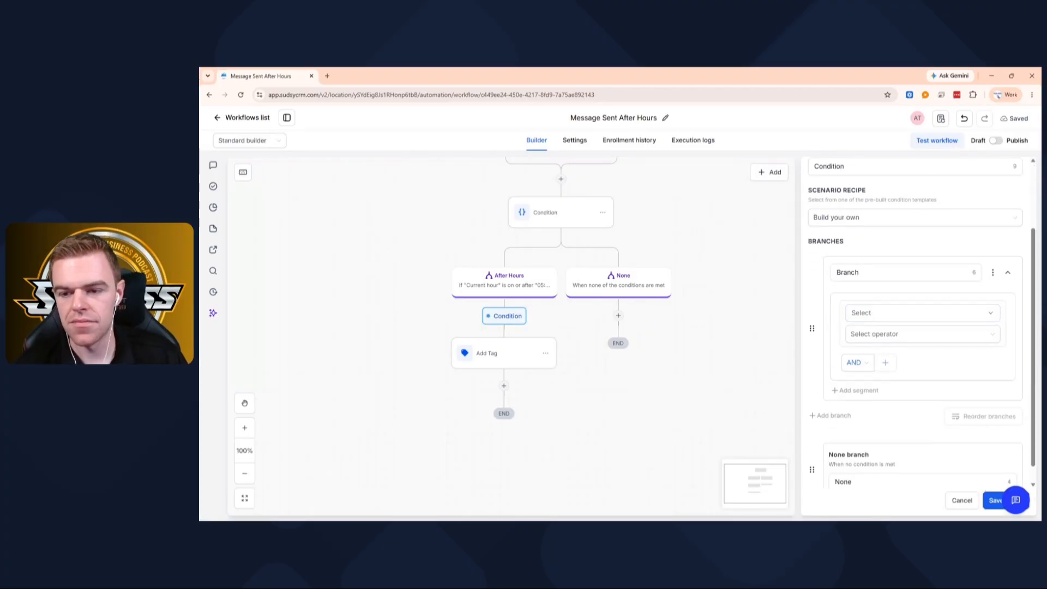
- Name the new condition's branch "if they dont have tag"
{"action": "left_click_drag", "start_coordinate": [860, 272], "coordinate": [784, 274]}
{"action": "type", "text": "if thery"}
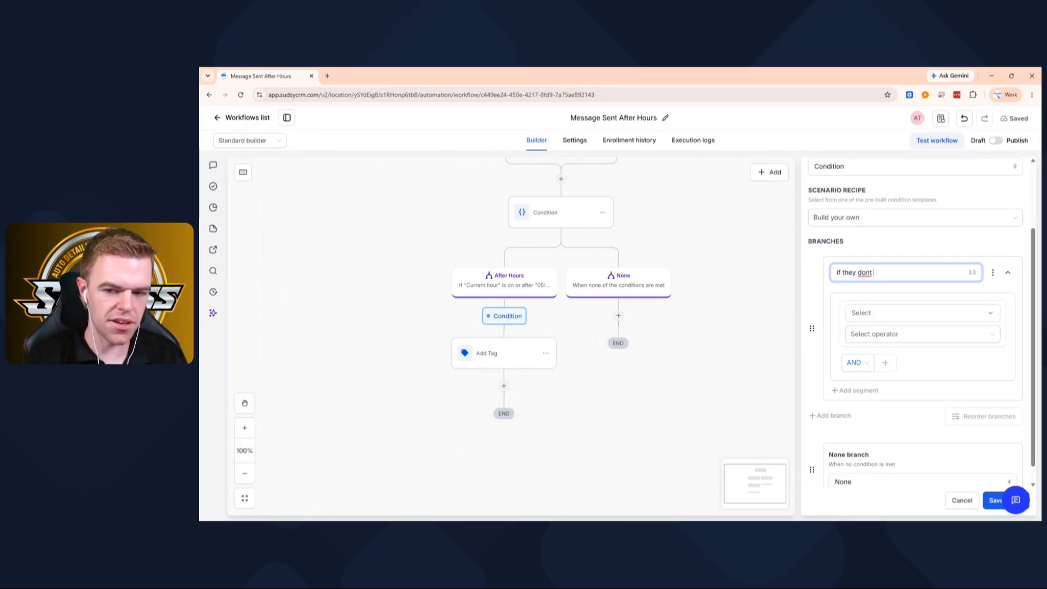
{"action": "type", "text": "dont have tag"}
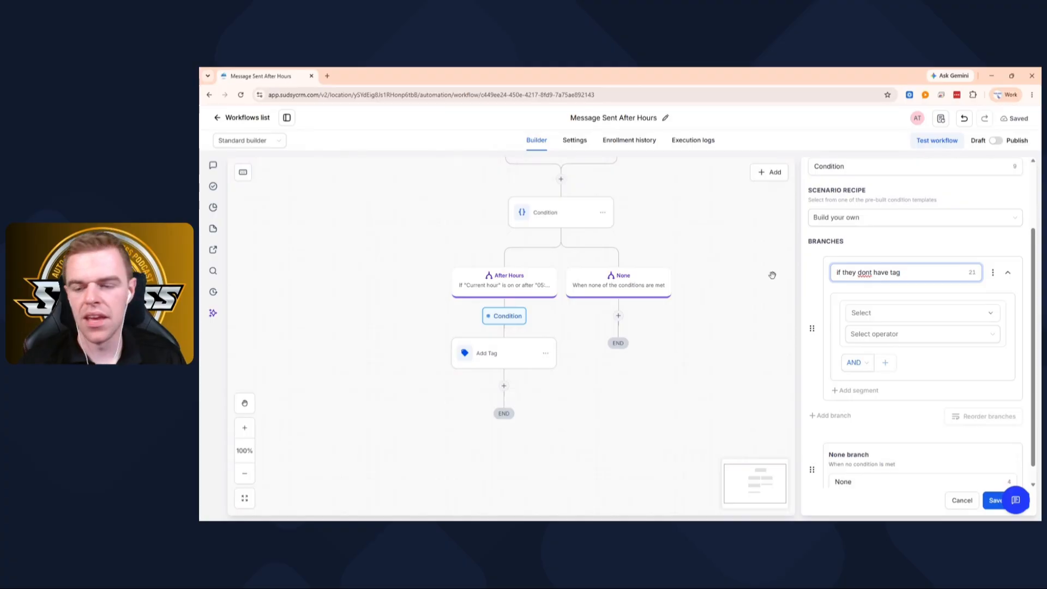
- Set the branch rule to Tags, Does not include, "afterhourstext" and save the condition
{"action": "left_click", "coordinate": [903, 309]}
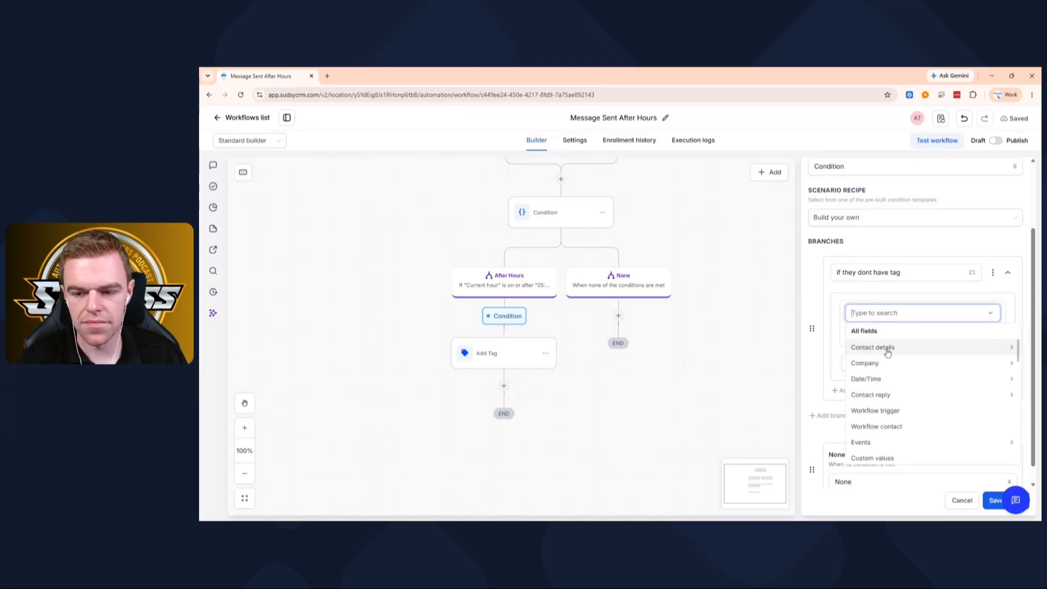
{"action": "type", "text": "tag"}
{"action": "left_click", "coordinate": [865, 364]}
{"action": "left_click", "coordinate": [874, 333]}
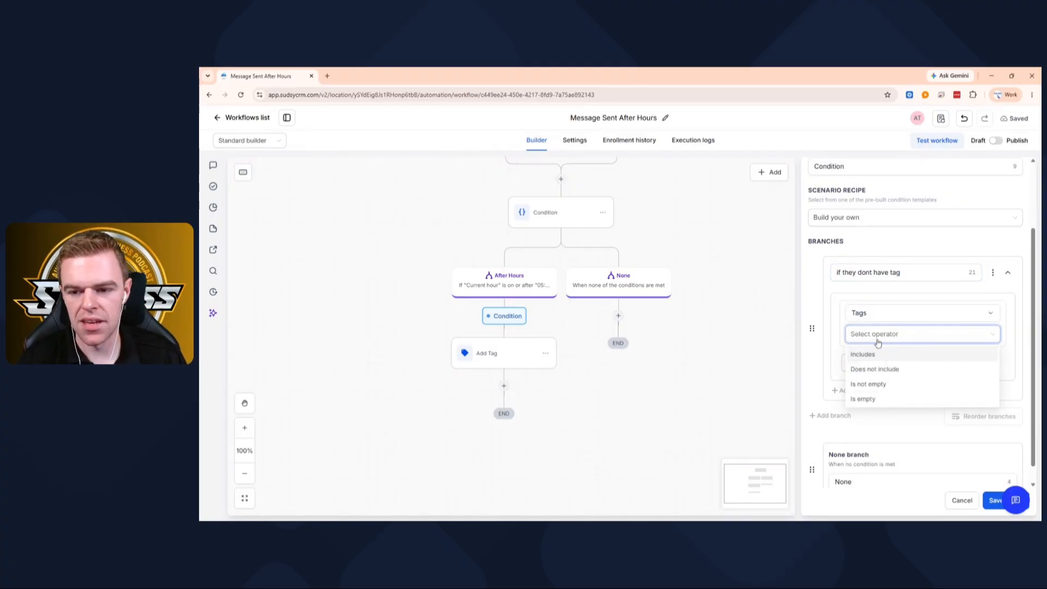
{"action": "left_click", "coordinate": [883, 368]}
{"action": "left_click", "coordinate": [873, 352]}
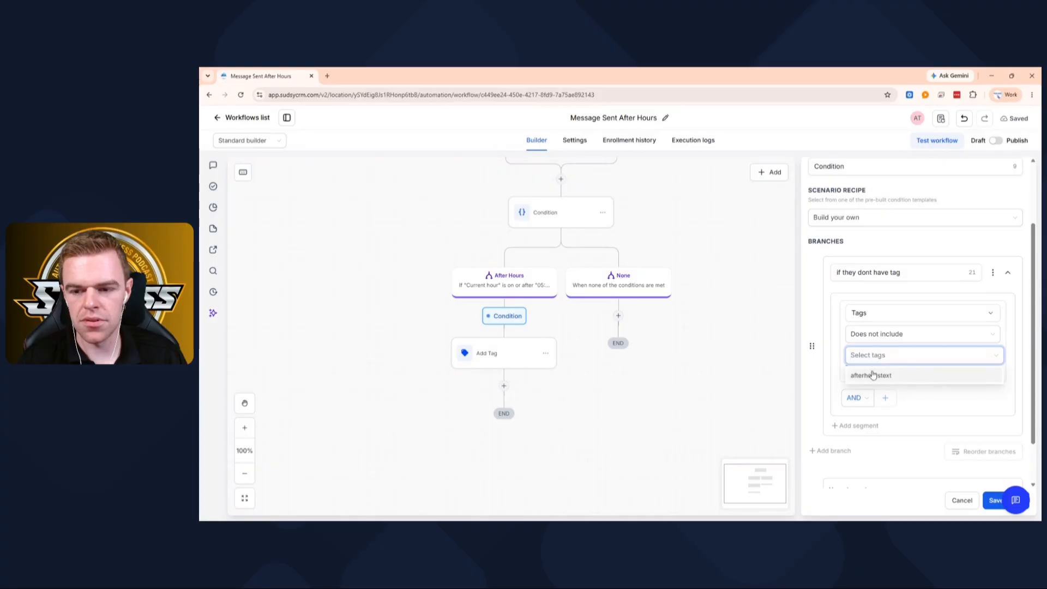
{"action": "left_click", "coordinate": [867, 375]}
{"action": "left_click", "coordinate": [960, 413]}
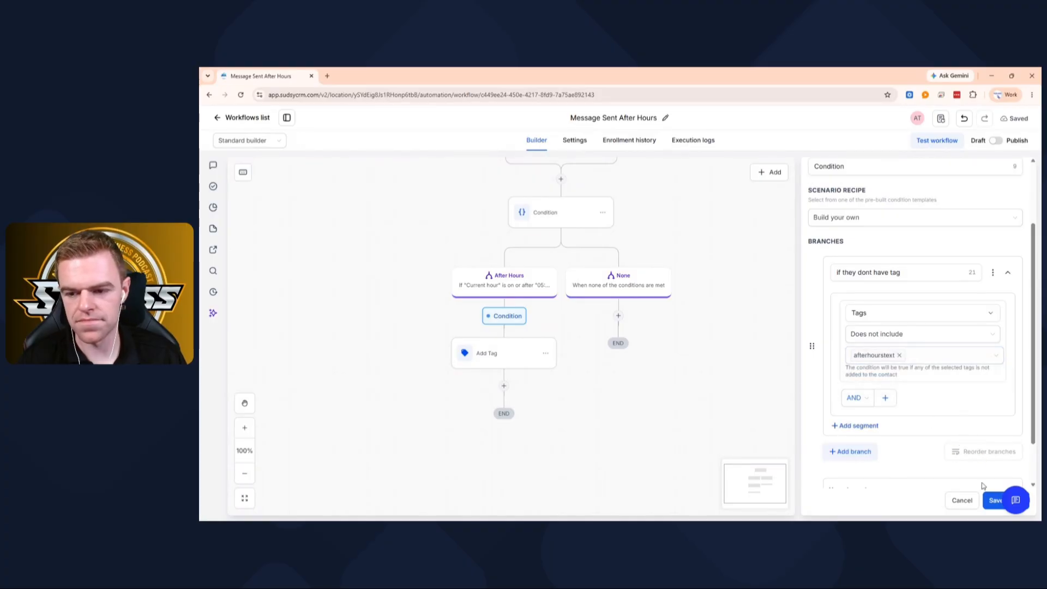
{"action": "left_click", "coordinate": [994, 500]}
- Search the actions for "sms" and insert a Send SMS action below the Add Tag action
{"action": "scroll", "coordinate": [449, 295], "scroll_direction": "down", "scroll_amount": 2}
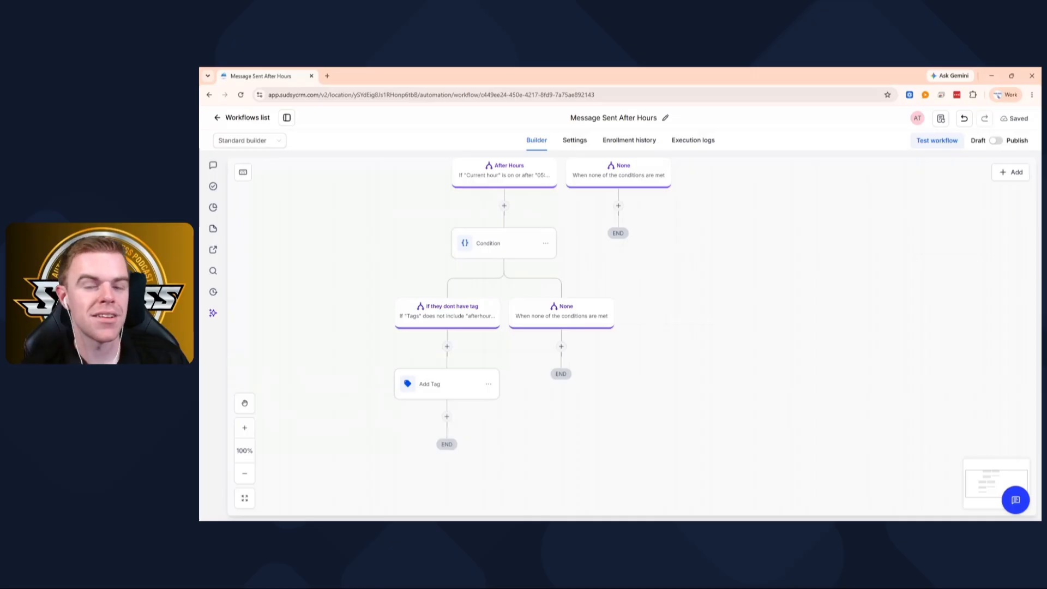
{"action": "scroll", "coordinate": [399, 269], "scroll_direction": "down", "scroll_amount": 2}
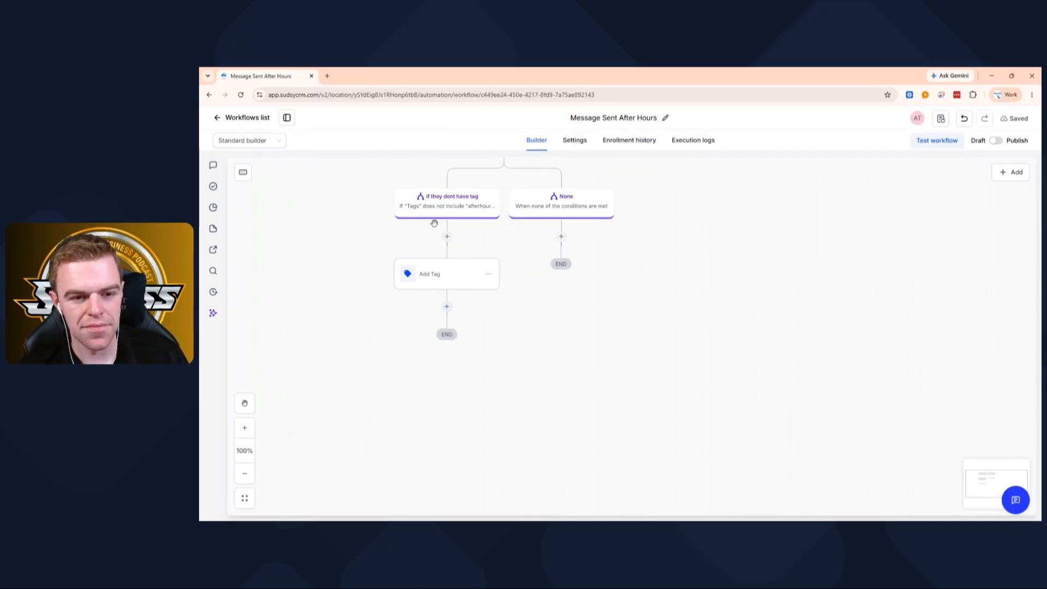
{"action": "left_click", "coordinate": [447, 312]}
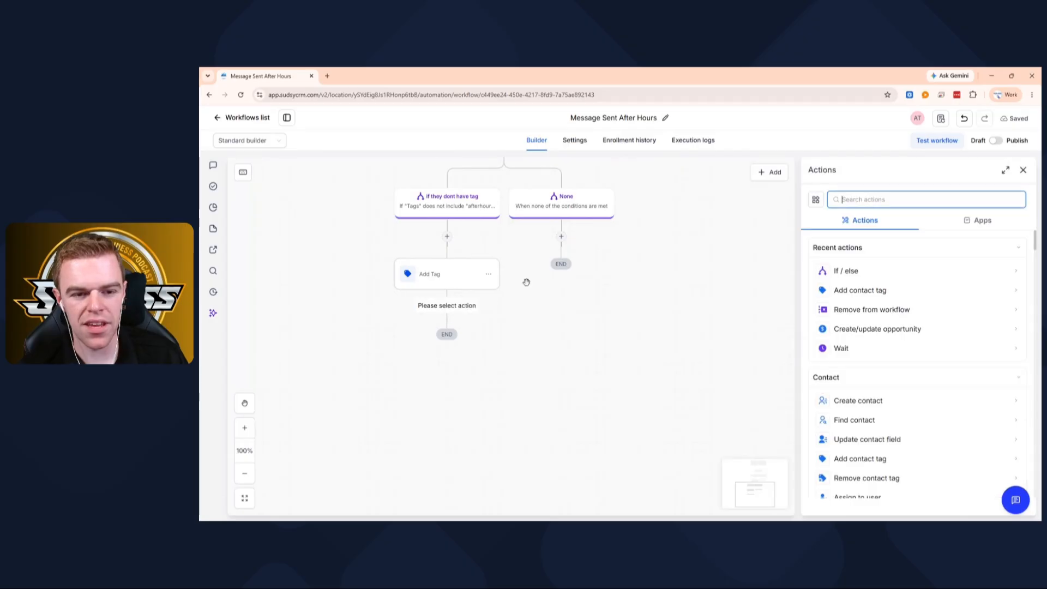
{"action": "type", "text": "sms"}
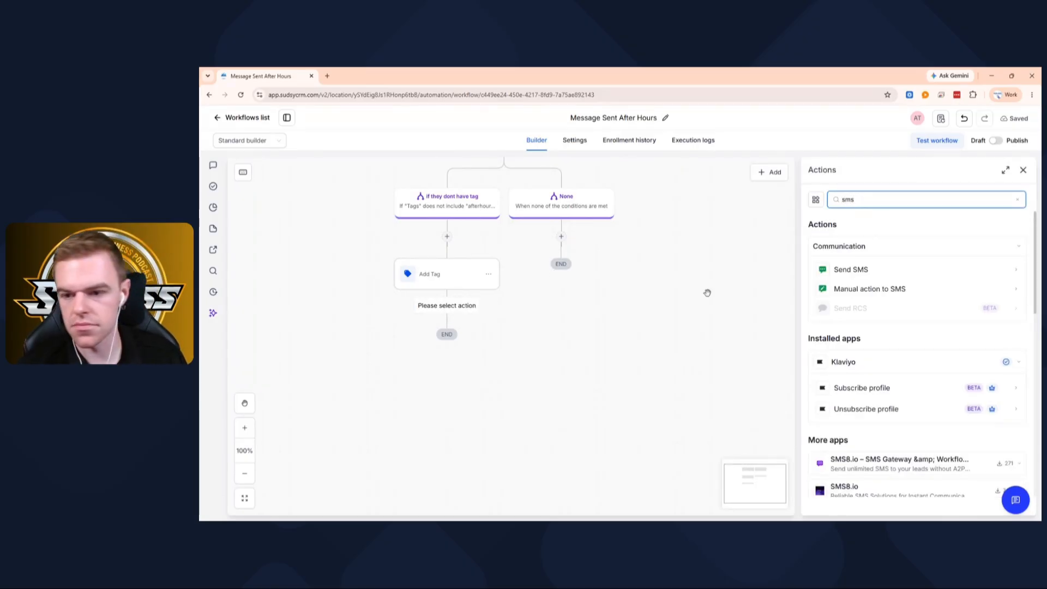
{"action": "left_click", "coordinate": [855, 275]}
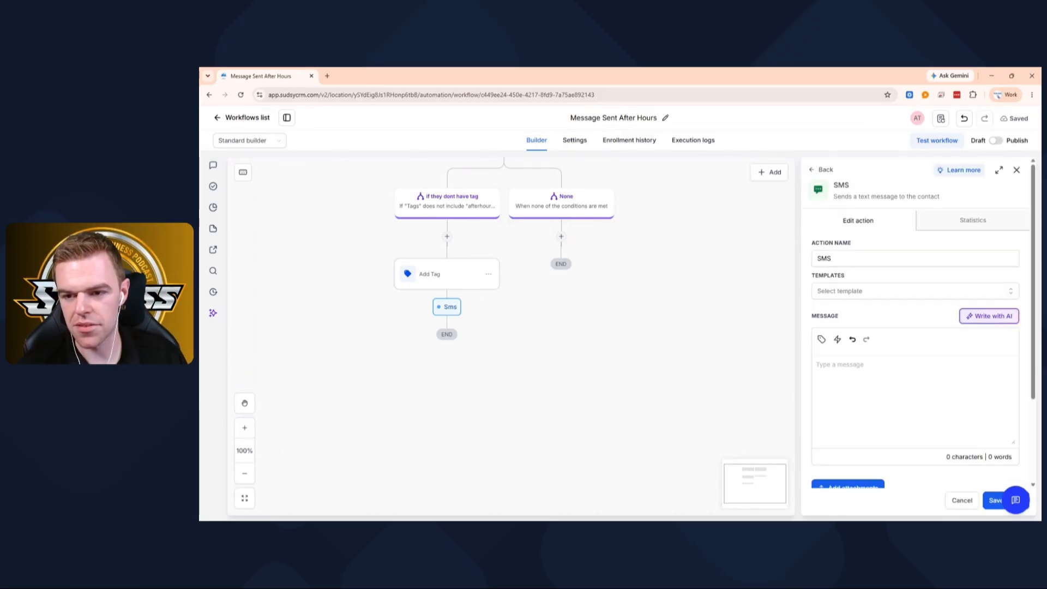
- Start the SMS message with the greeting "Hey {{contact.first_name}}," using the contact's First Name custom value
{"action": "scroll", "coordinate": [859, 281], "scroll_direction": "down", "scroll_amount": 3}
{"action": "left_click", "coordinate": [861, 280]}
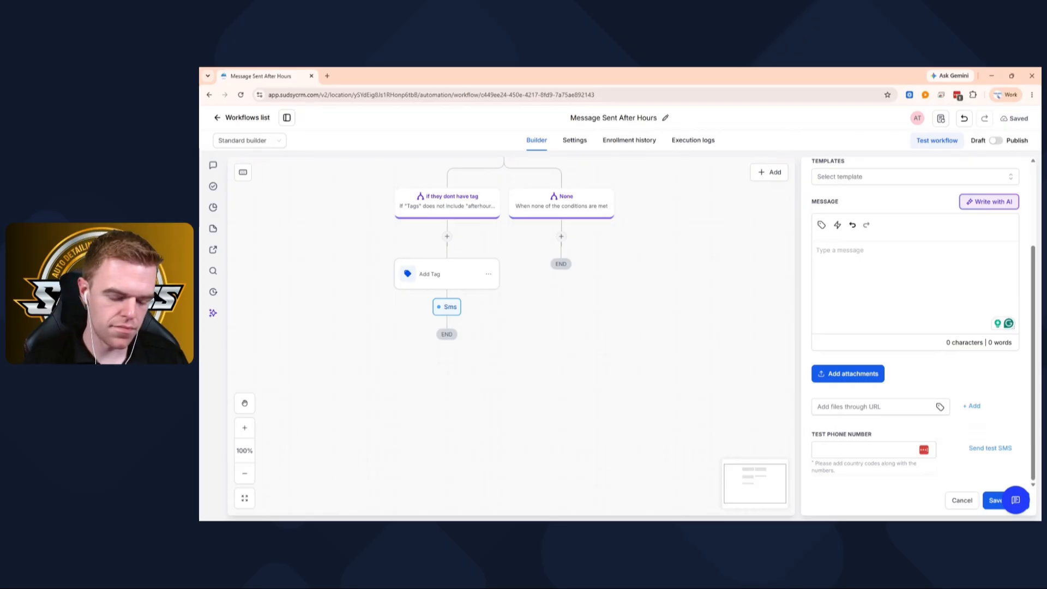
{"action": "type", "text": "Hro"}
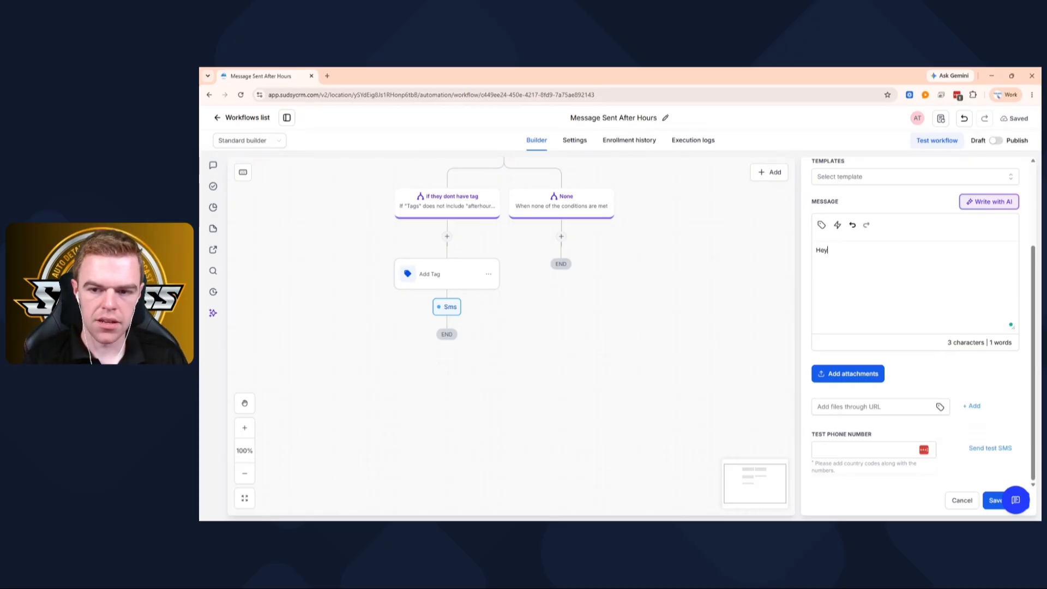
{"action": "left_click", "coordinate": [823, 227]}
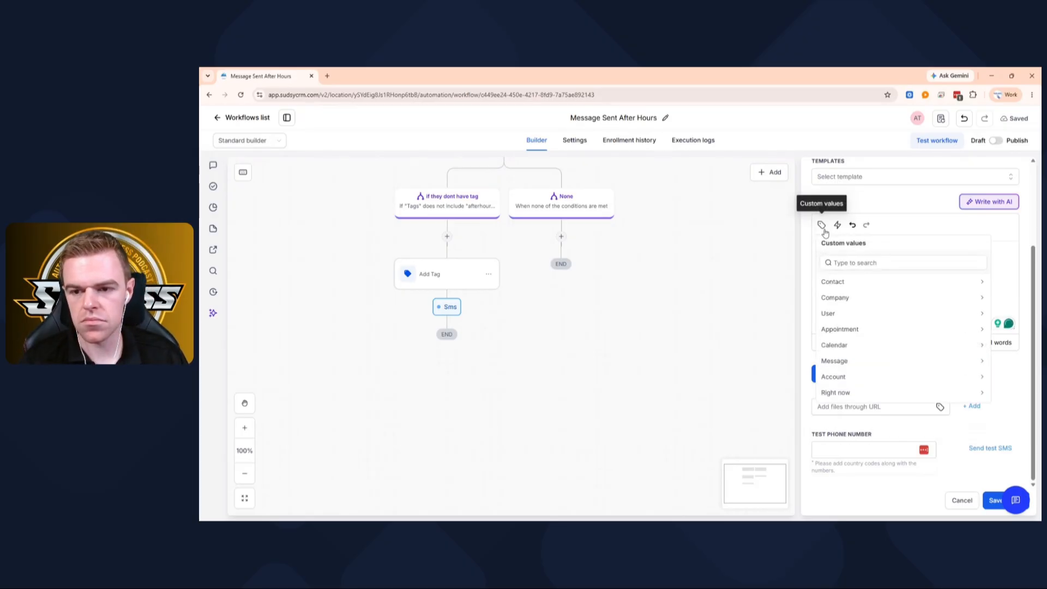
{"action": "left_click", "coordinate": [839, 282]}
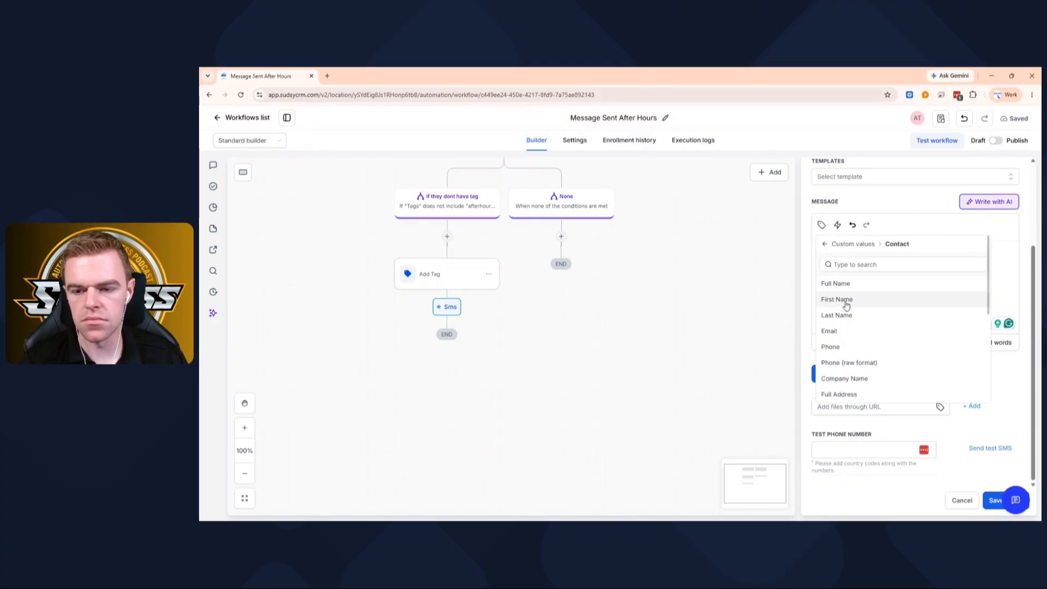
{"action": "left_click", "coordinate": [846, 305]}
{"action": "type", "text": ","}
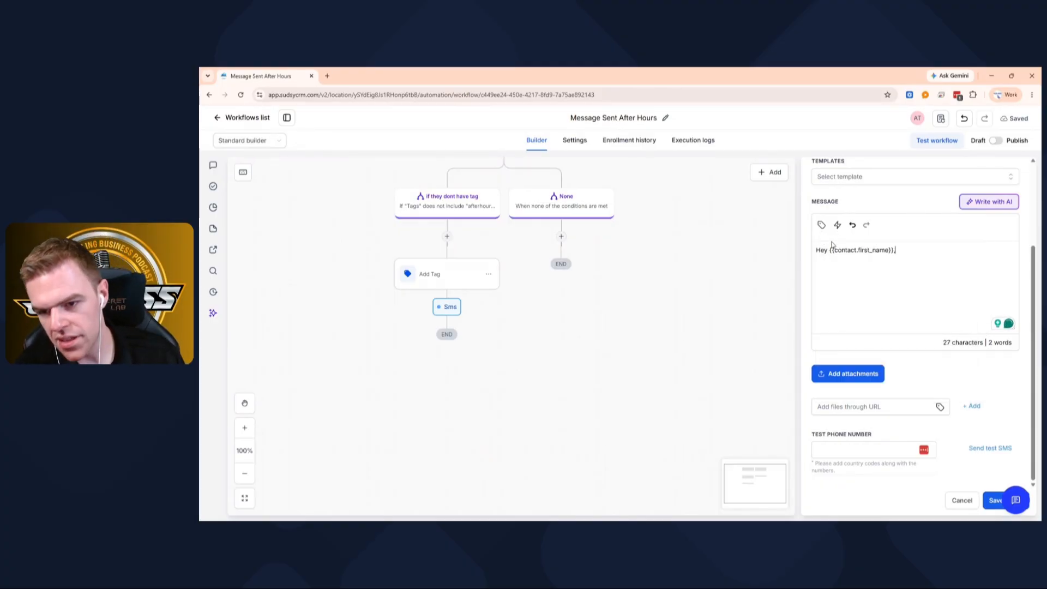
- Add the heading "Business Name Notification:" above the greeting, followed by a blank line
{"action": "left_click", "coordinate": [816, 249]}
{"action": "key", "text": "Return"}
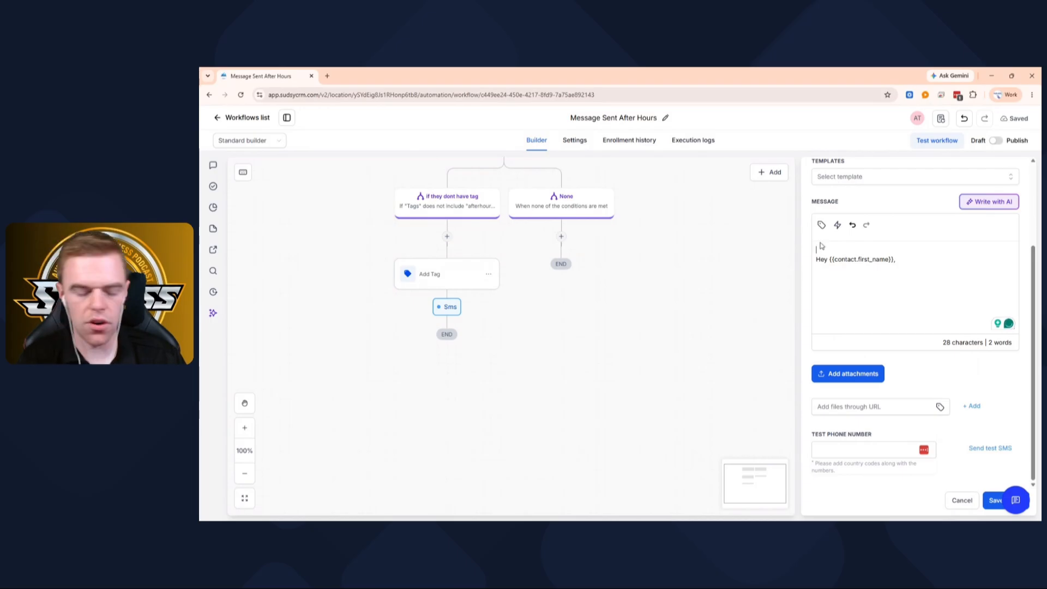
{"action": "type", "text": "Bs"}
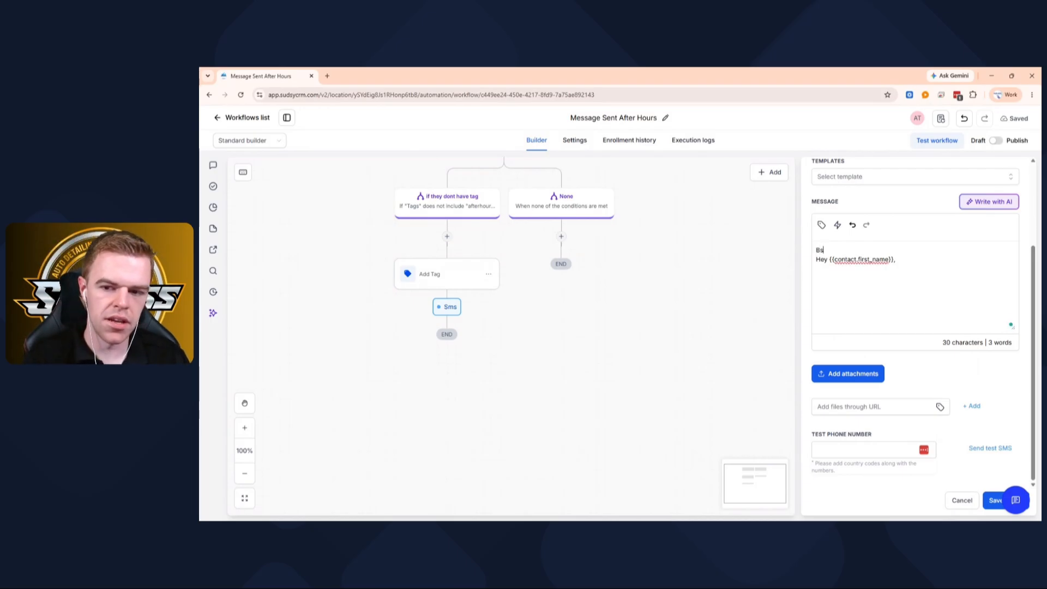
{"action": "type", "text": "usiness Na"}
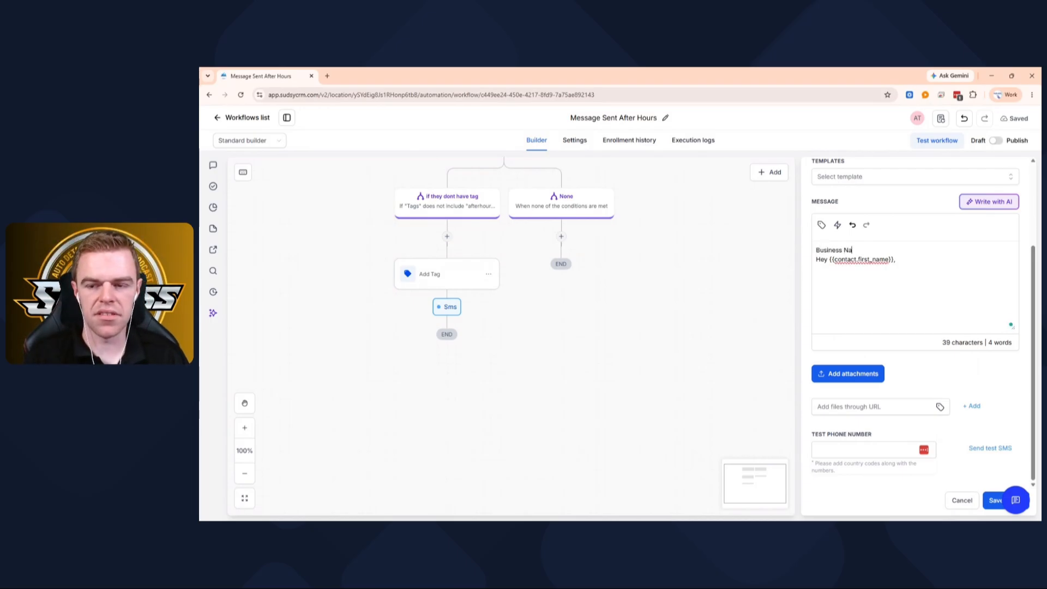
{"action": "type", "text": "me A"}
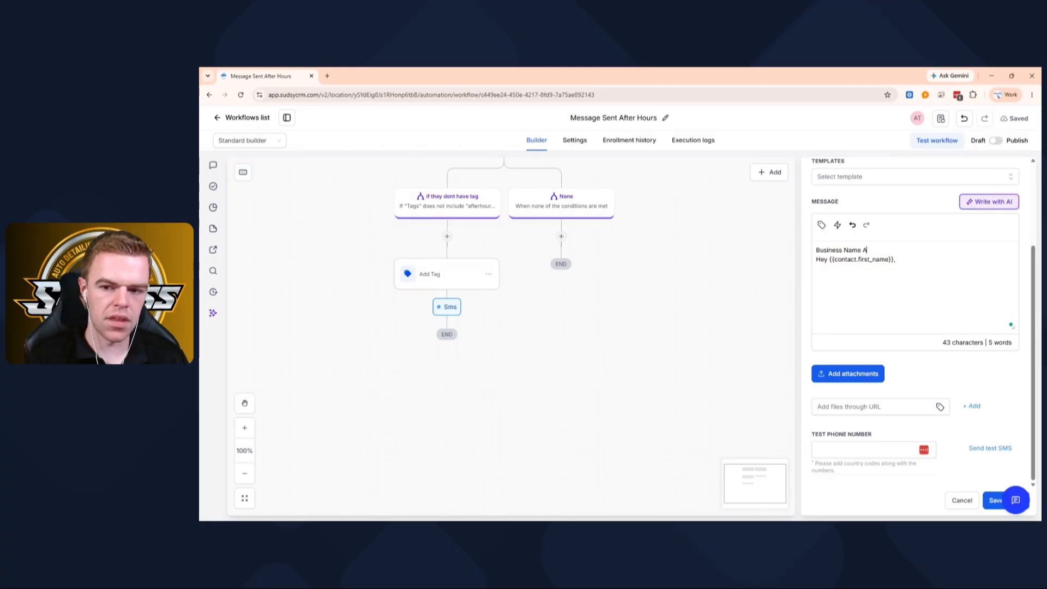
{"action": "key", "text": "BackSpace"}
{"action": "type", "text": "Notif"}
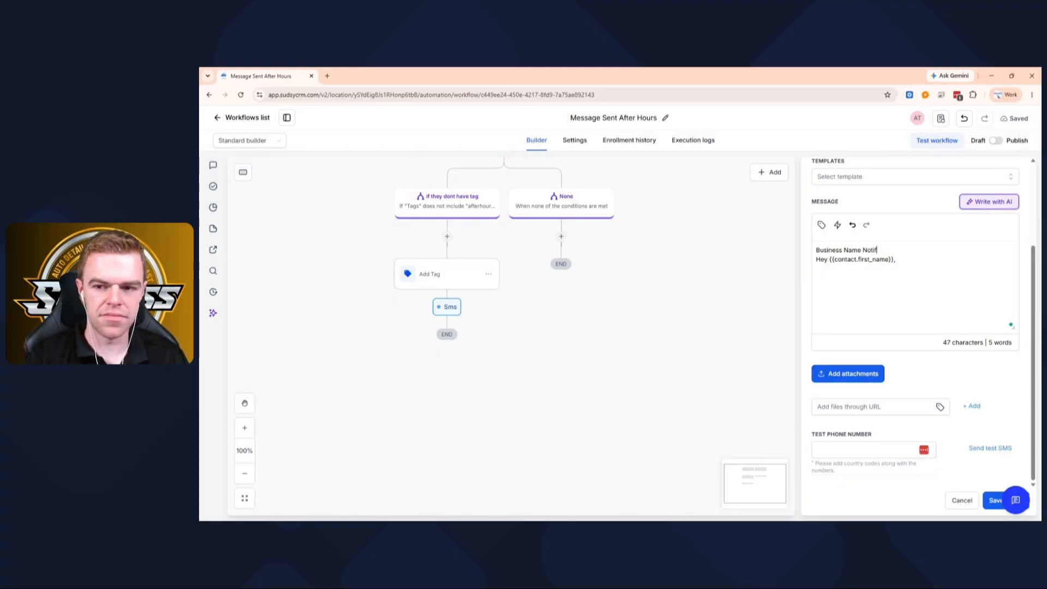
{"action": "type", "text": "ication"}
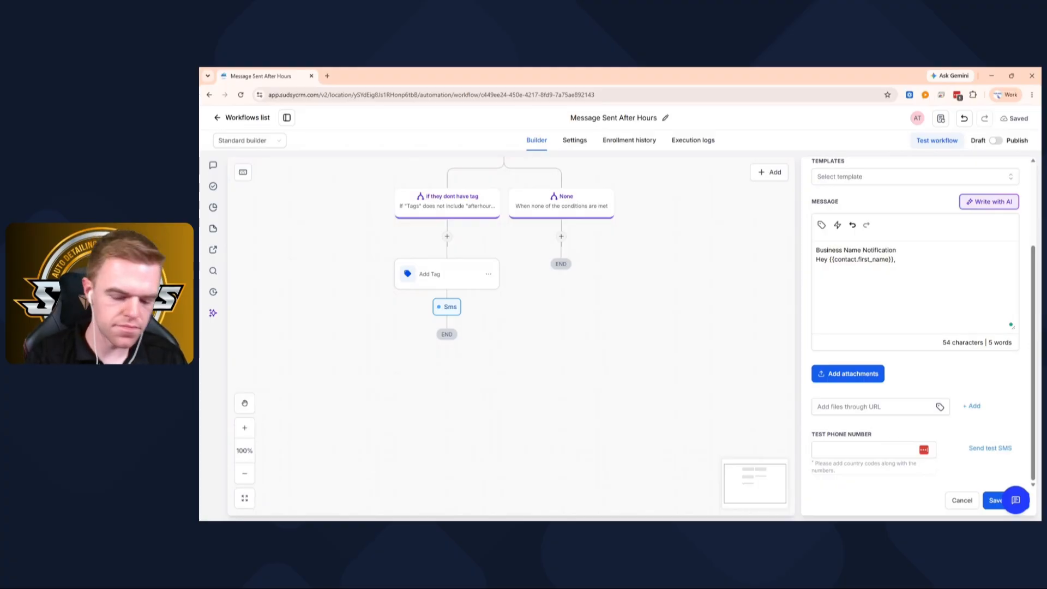
{"action": "type", "text": "L"}
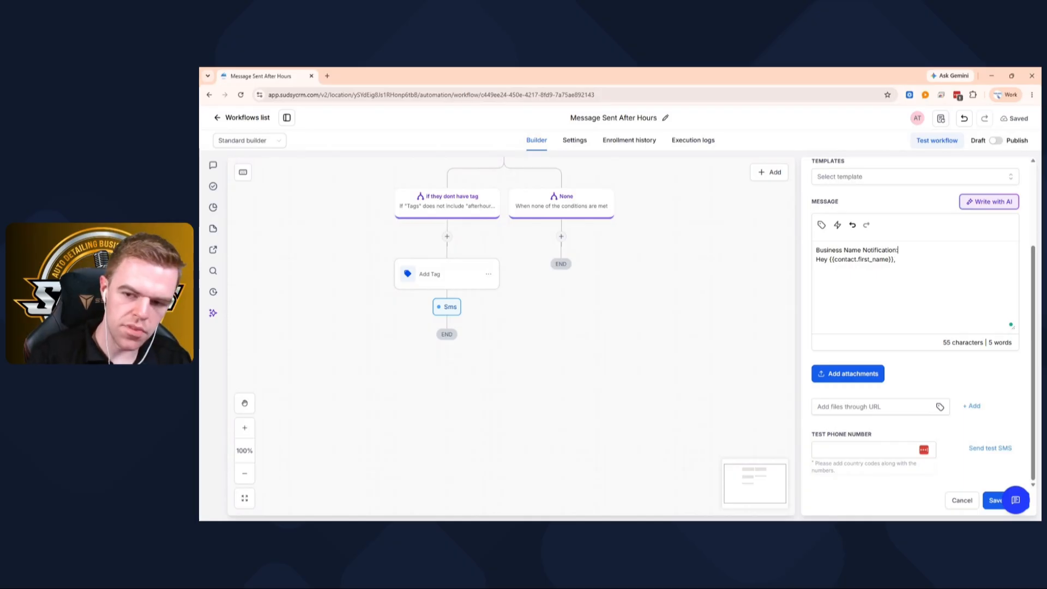
{"action": "type", "text": ":"}
{"action": "key", "text": "Return"}
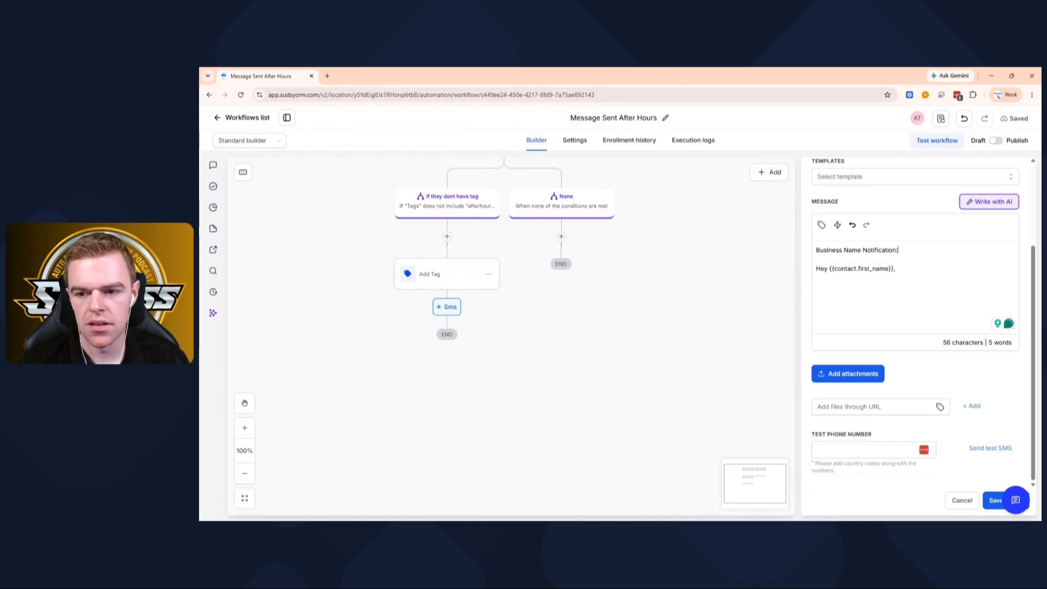
- Begin the SMS body below the greeting with "We are currently closed"
{"action": "key", "text": "Return"}
{"action": "type", "text": "We are c"}
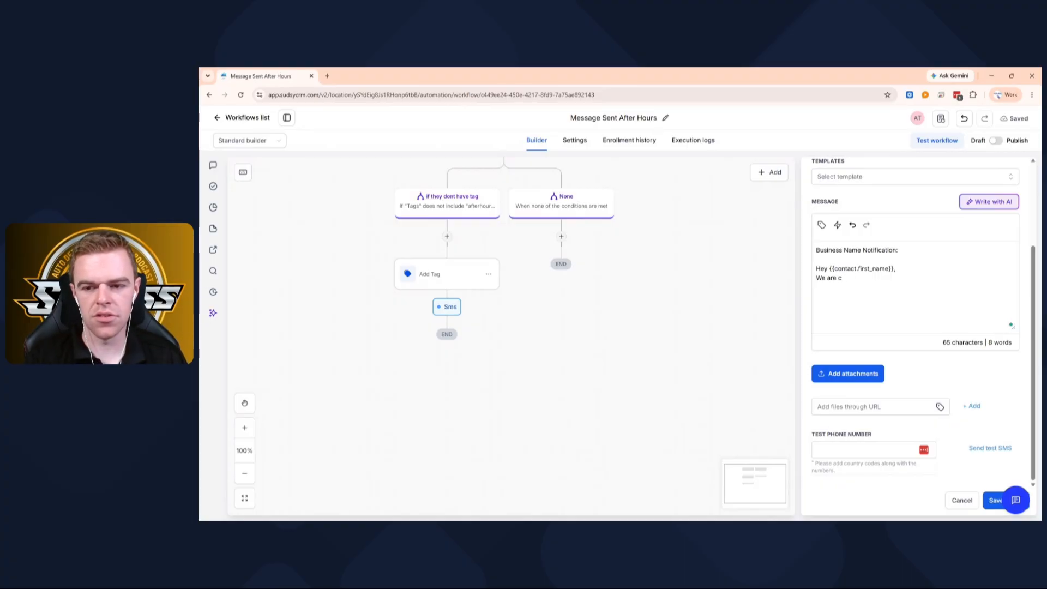
{"action": "type", "text": "yrrently"}
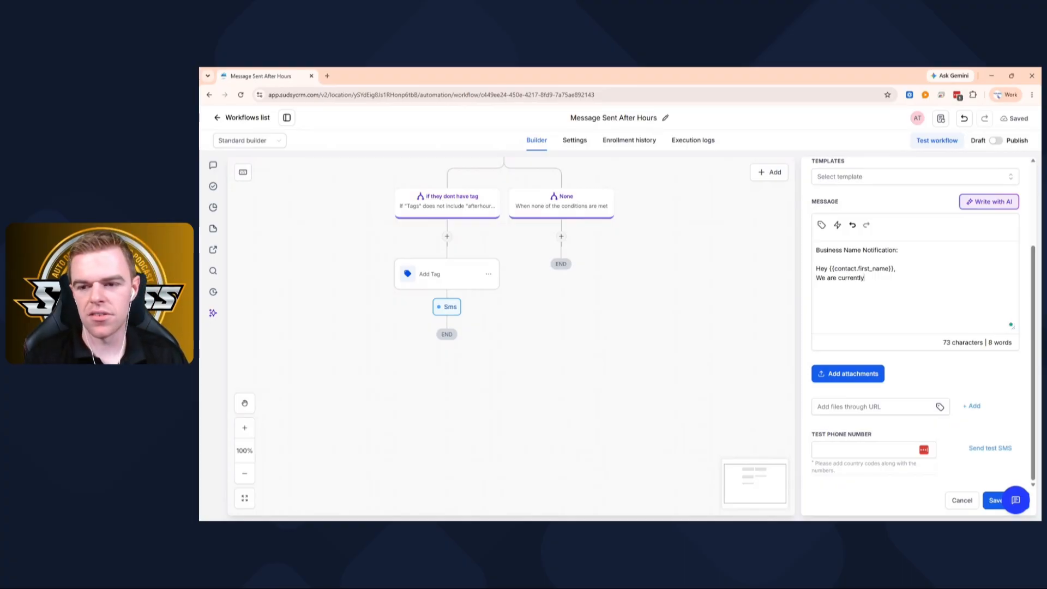
{"action": "type", "text": " closed "}
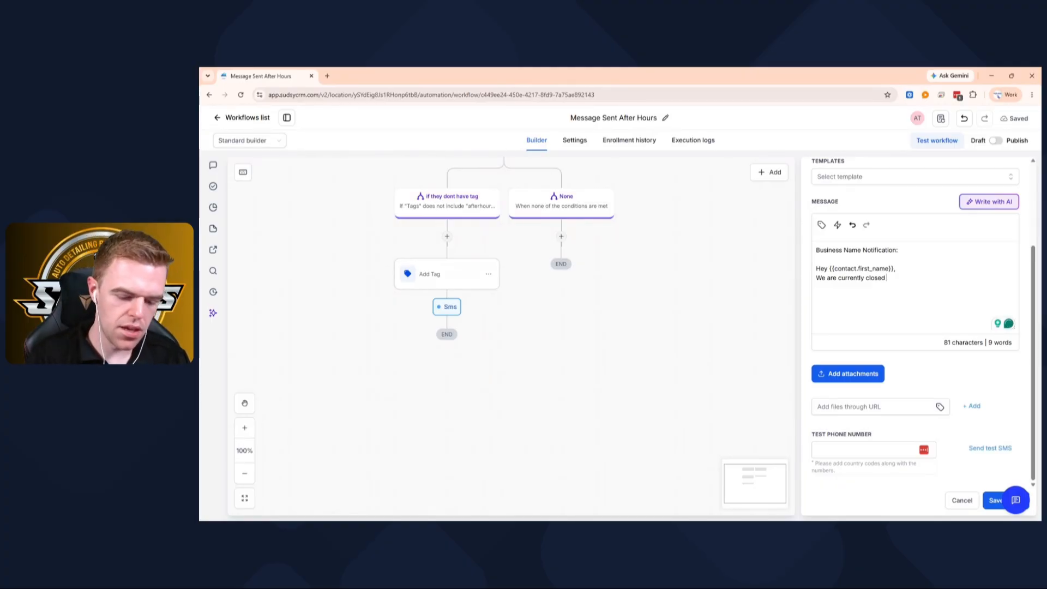
{"action": "type", "text": "we "}
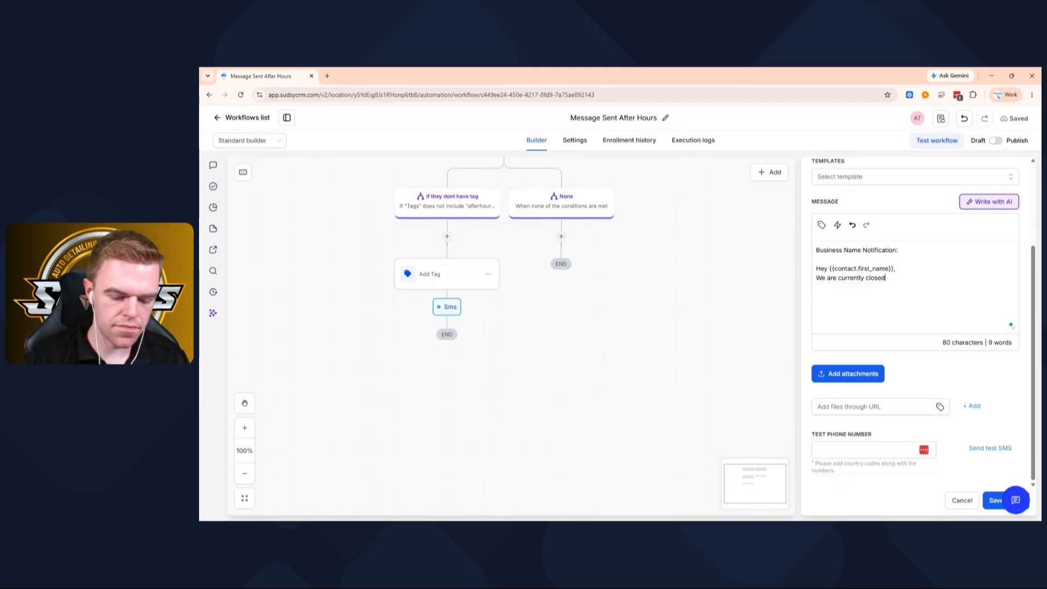
{"action": "type", "text": ". We have recived your"}
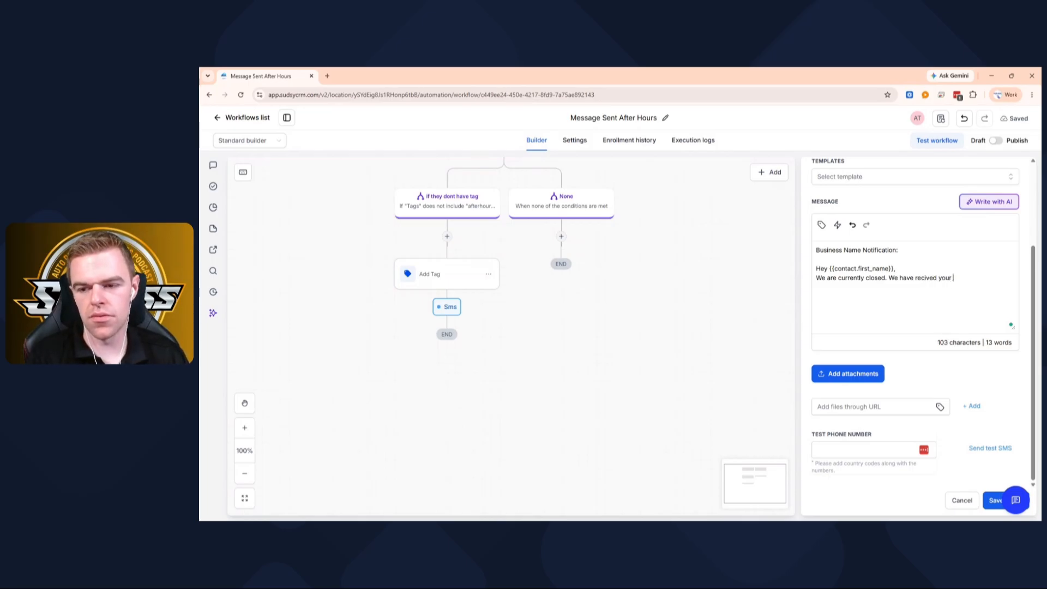
{"action": "type", "text": " mess"}
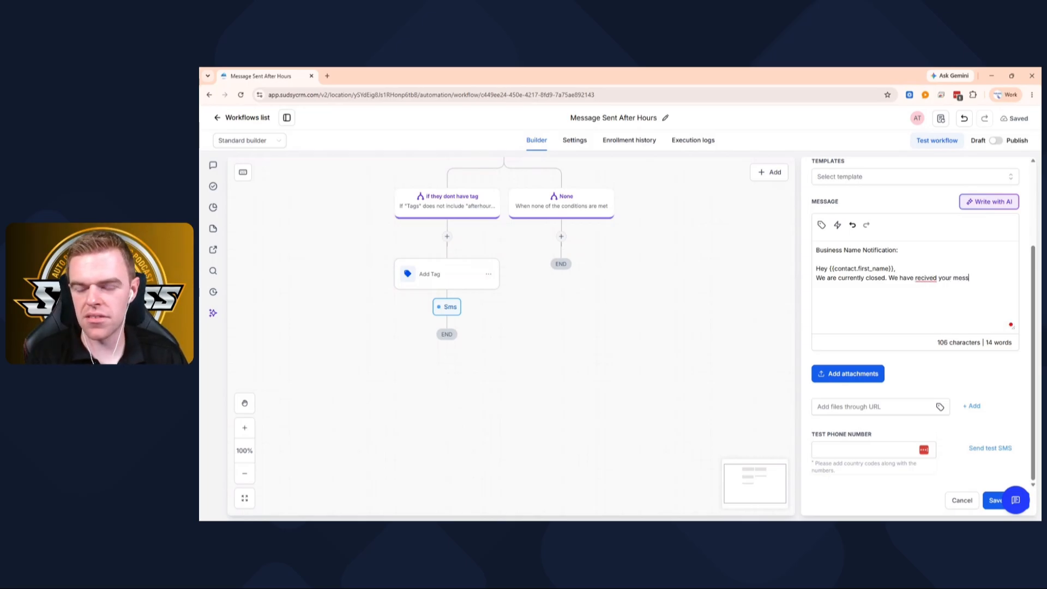
{"action": "type", "text": "age and will get ba"}
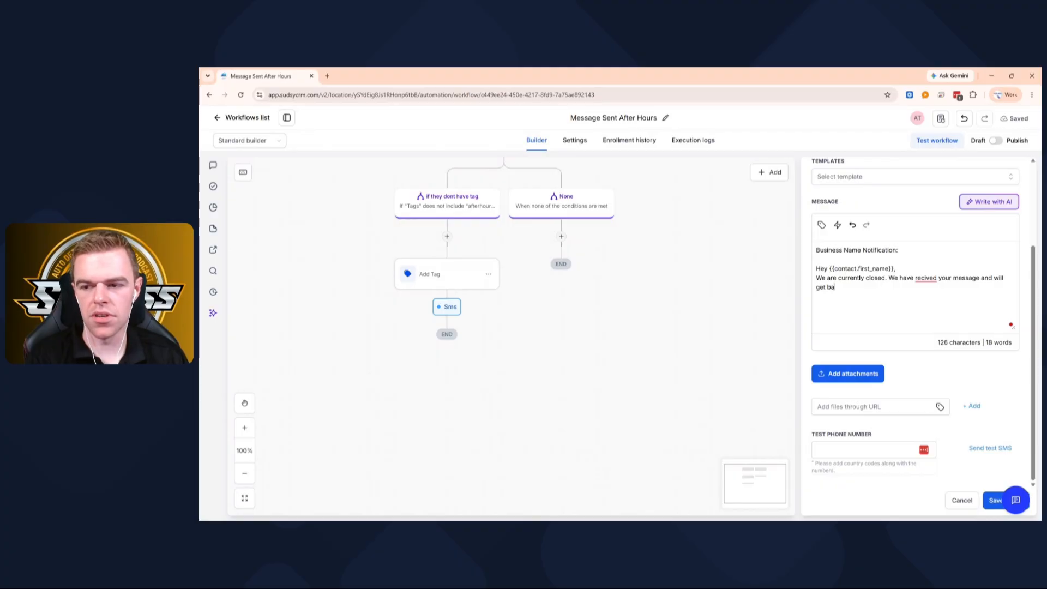
{"action": "type", "text": "ck to you during b"}
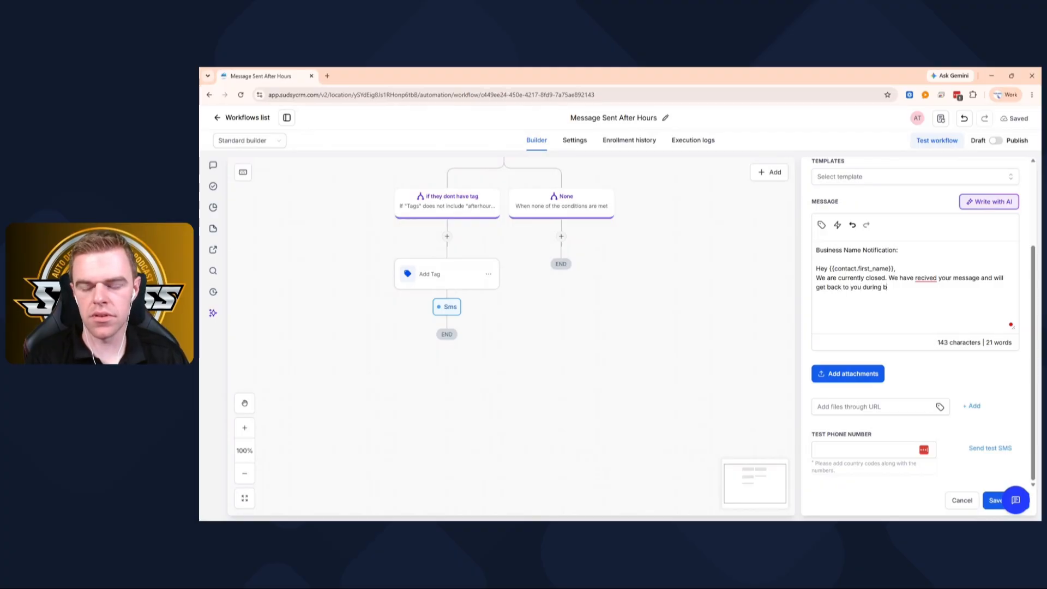
{"action": "type", "text": "usiness"}
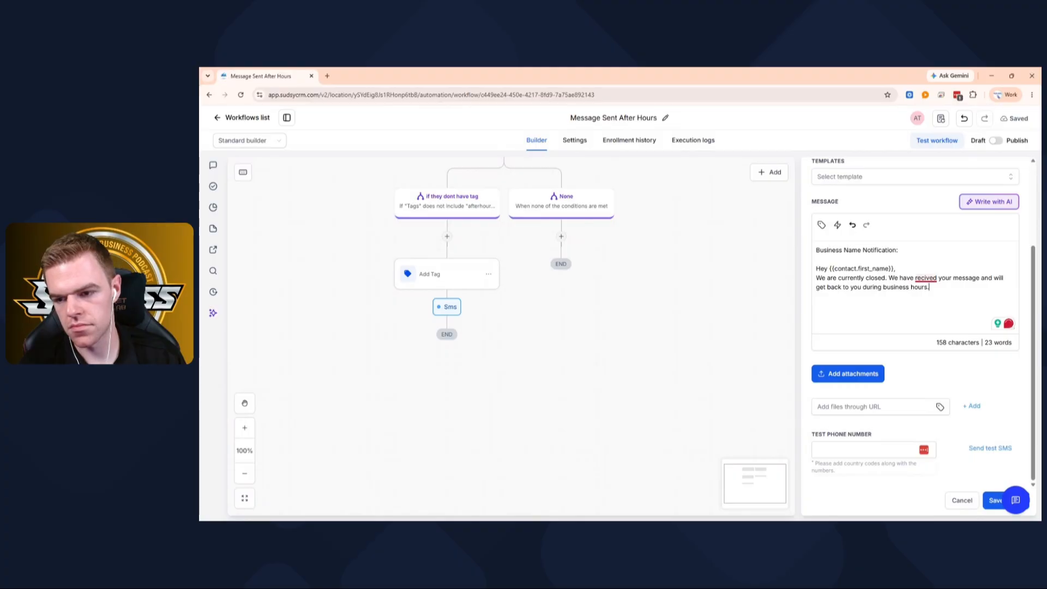
- End that sentence with a period and add "We have received your message and will get back to you during business hours."
{"action": "left_click", "coordinate": [929, 302]}
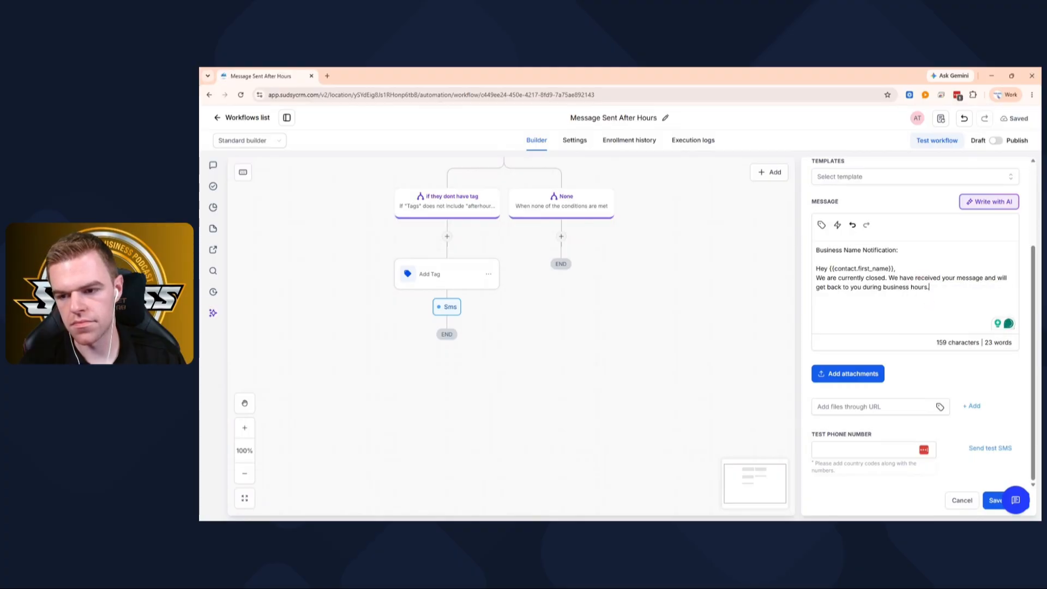
- Below a blank line, add the heading "Business Hours:" and the line "Sunday - Monday: Closed"
{"action": "key", "text": "Return"}
{"action": "type", "text": "B"}
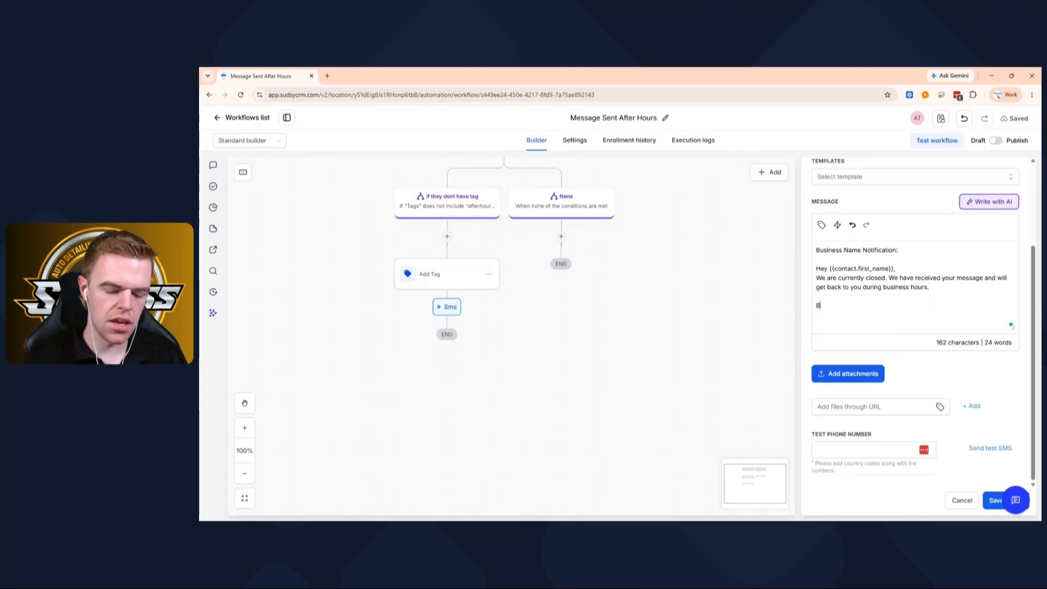
{"action": "type", "text": "usiness Hours: "}
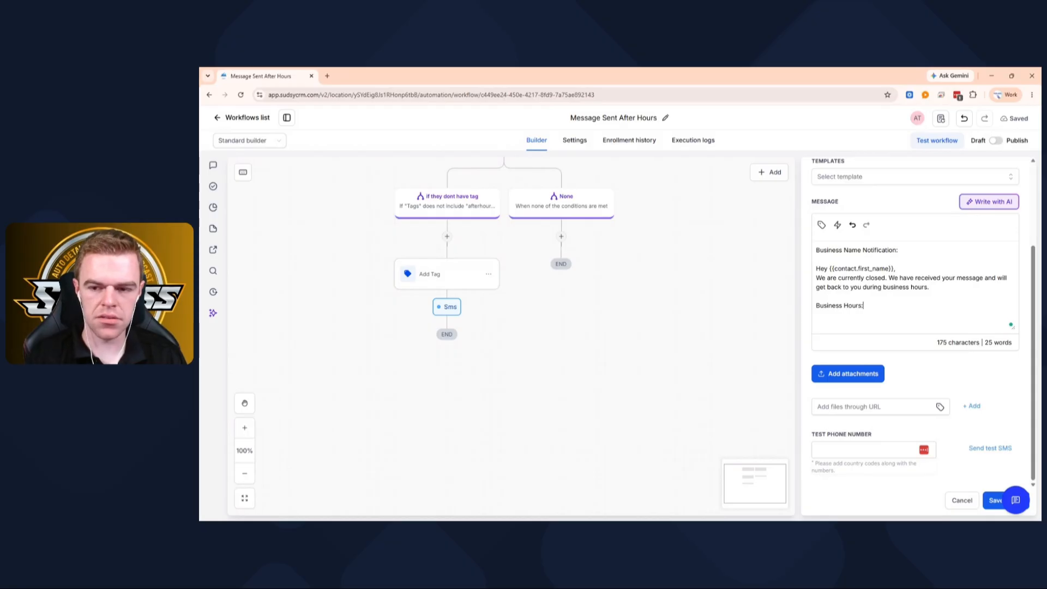
{"action": "type", "text": "Sun"}
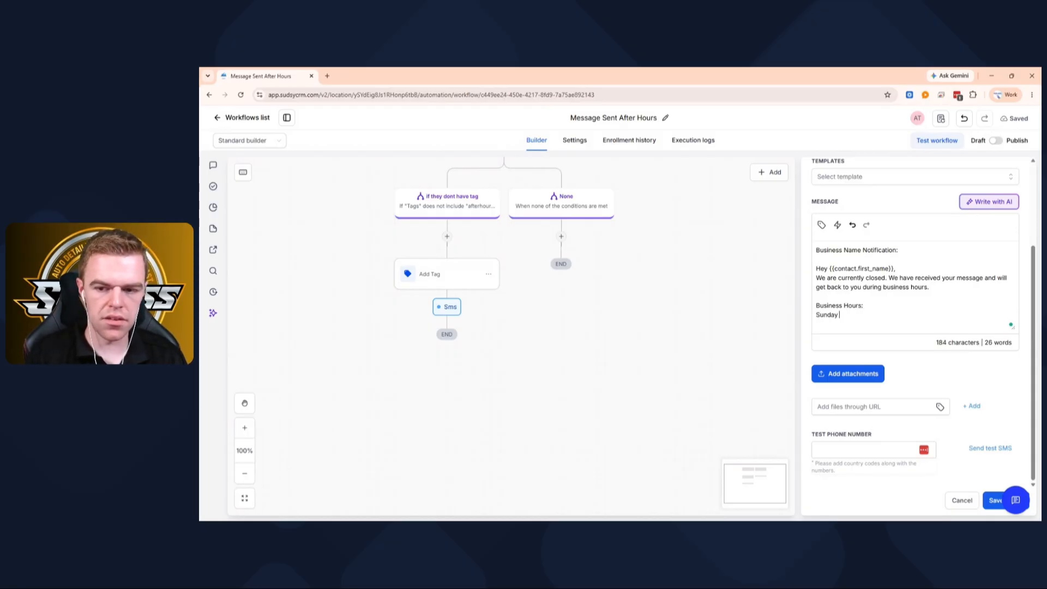
{"action": "type", "text": "day - Monday"}
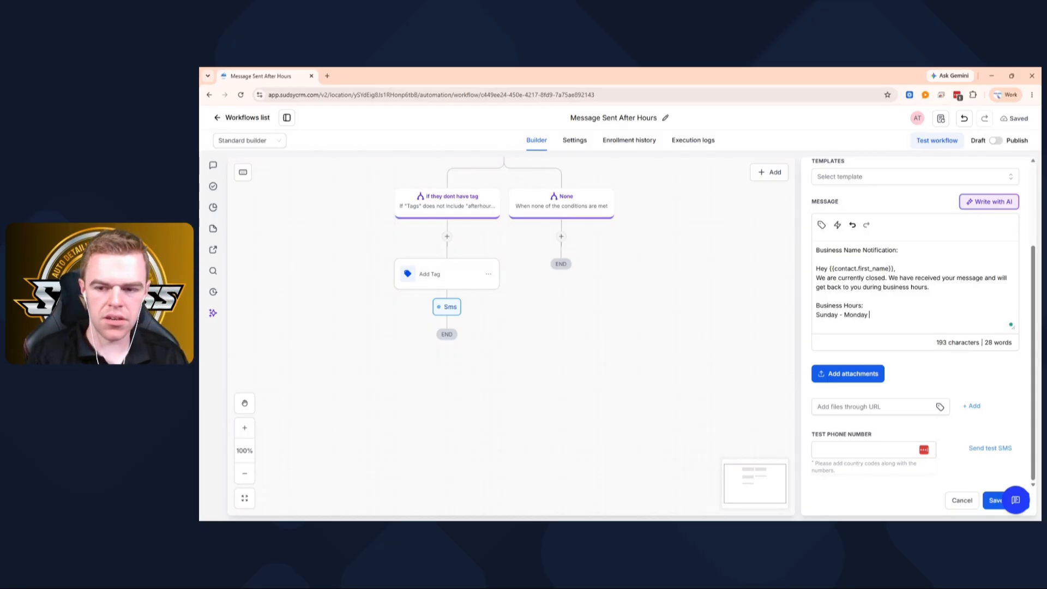
{"action": "key", "text": "BackSpace"}
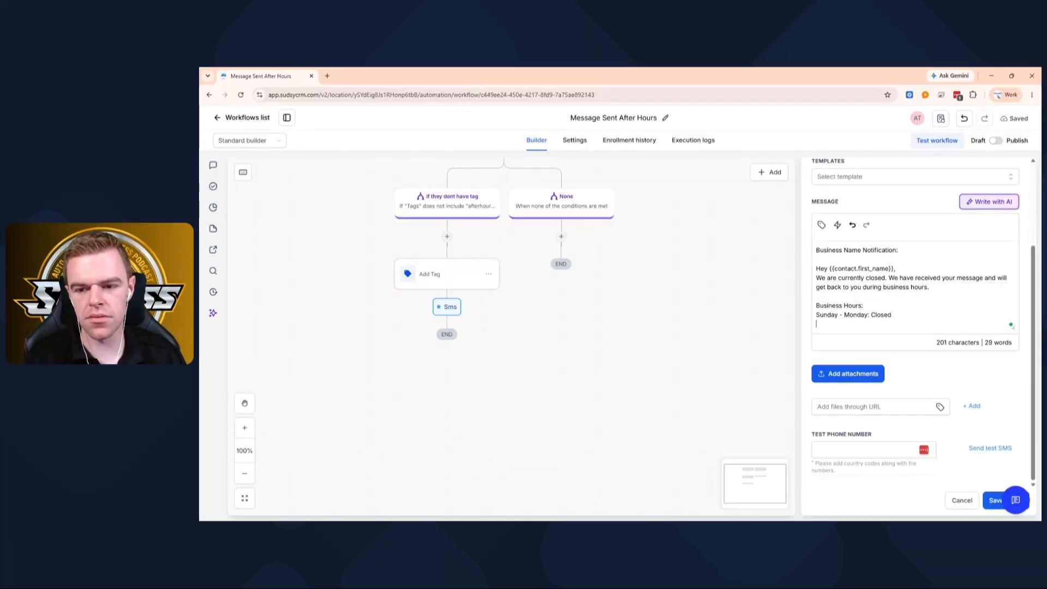
- Add the opening hours line "Tuesday - Saturday: 9-5" to the SMS message
{"action": "type", "text": "ay -"}
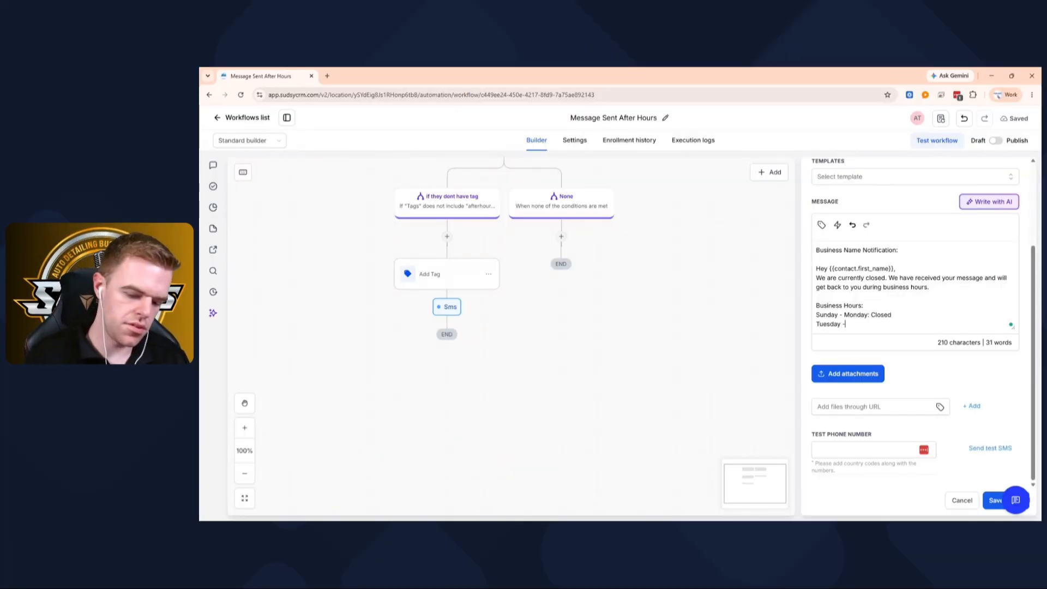
{"action": "type", "text": " Saturday"}
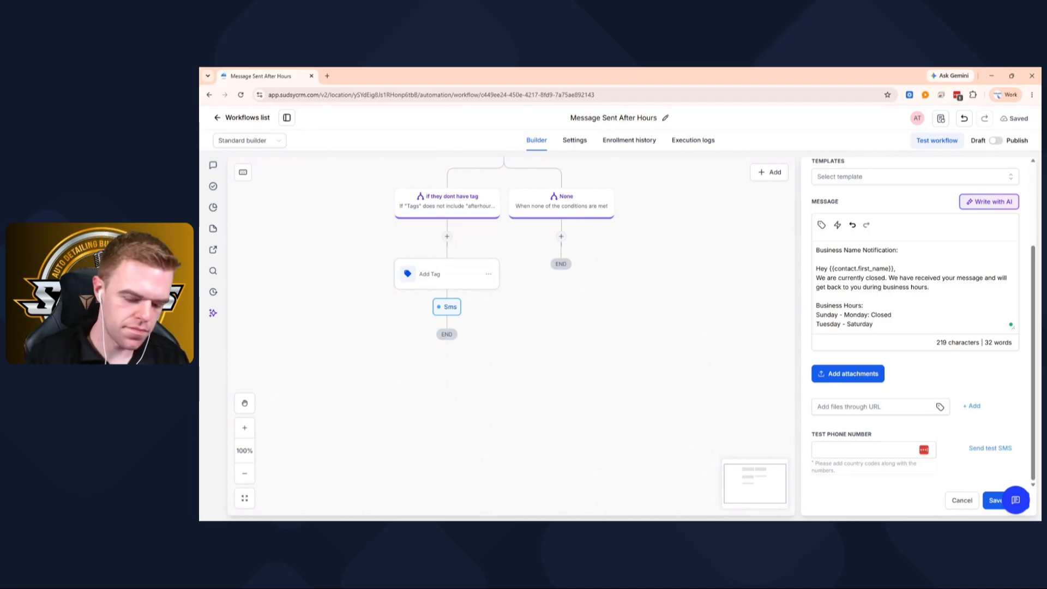
{"action": "type", "text": ": 9"}
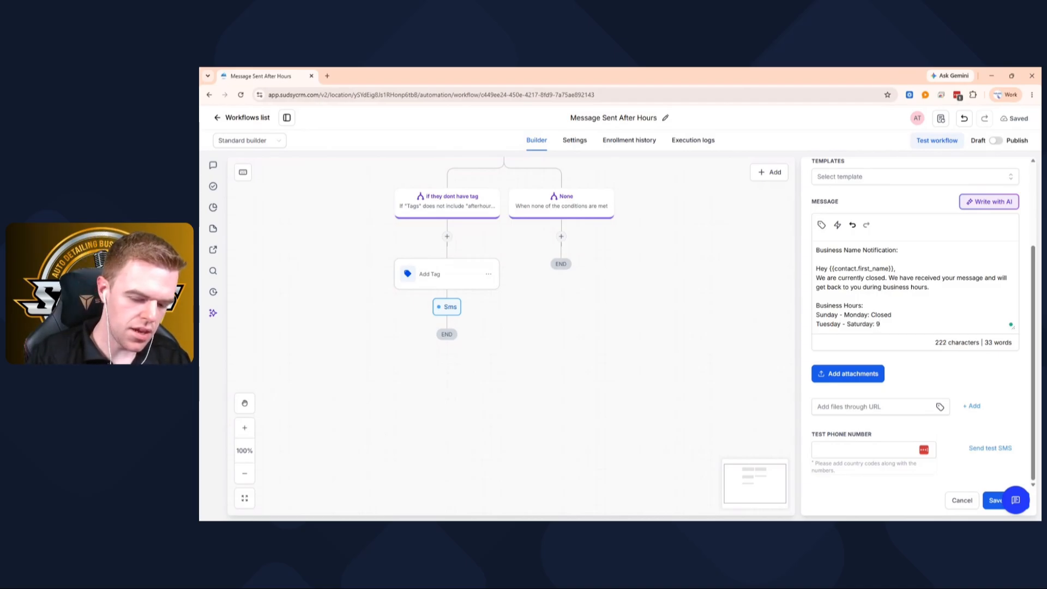
{"action": "type", "text": "-5"}
- Complete the message with the sign-off "Business Name" and a blank line after the greeting, and save the SMS action
{"action": "key", "text": "Return"}
{"action": "key", "text": "Return"}
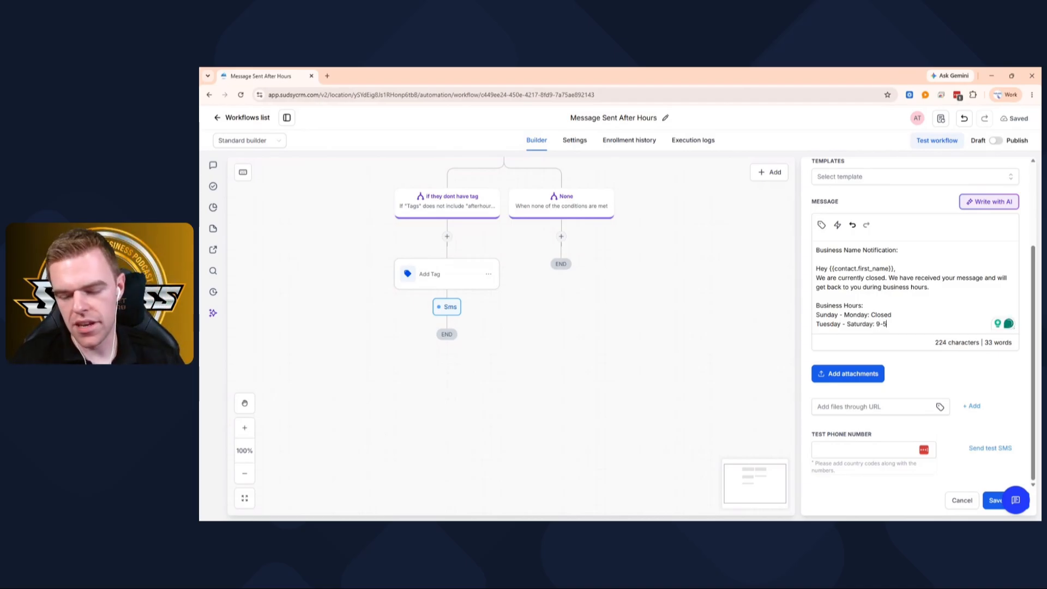
{"action": "type", "text": "Busine"}
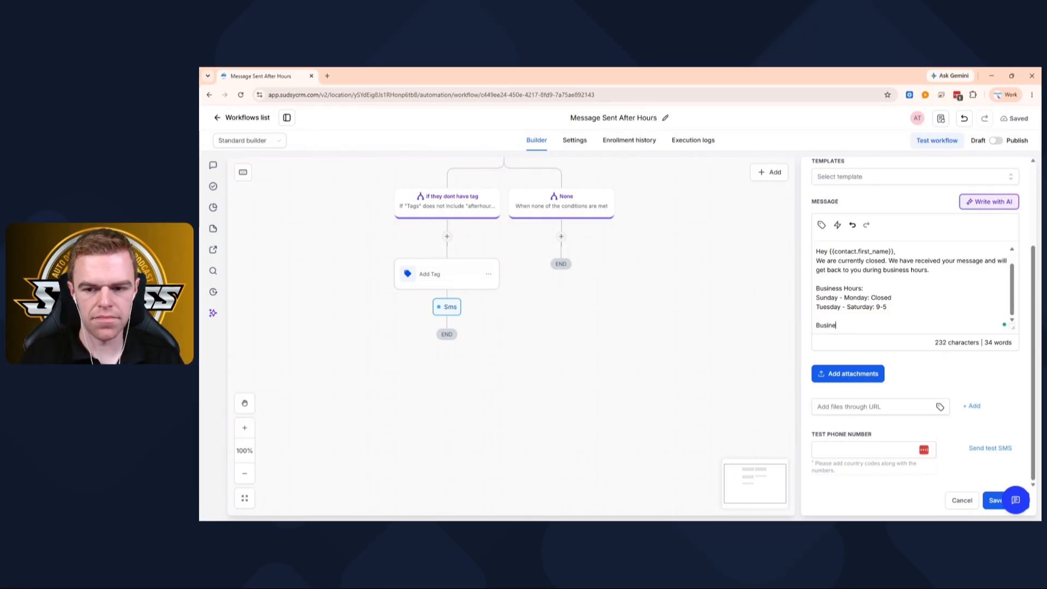
{"action": "type", "text": "ss Name"}
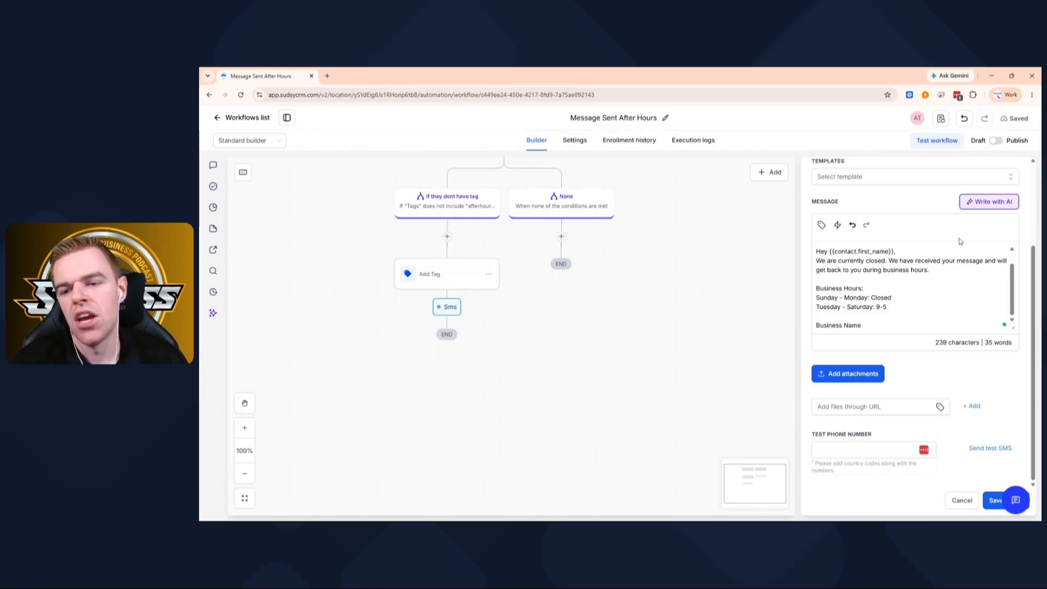
{"action": "key", "text": "Return"}
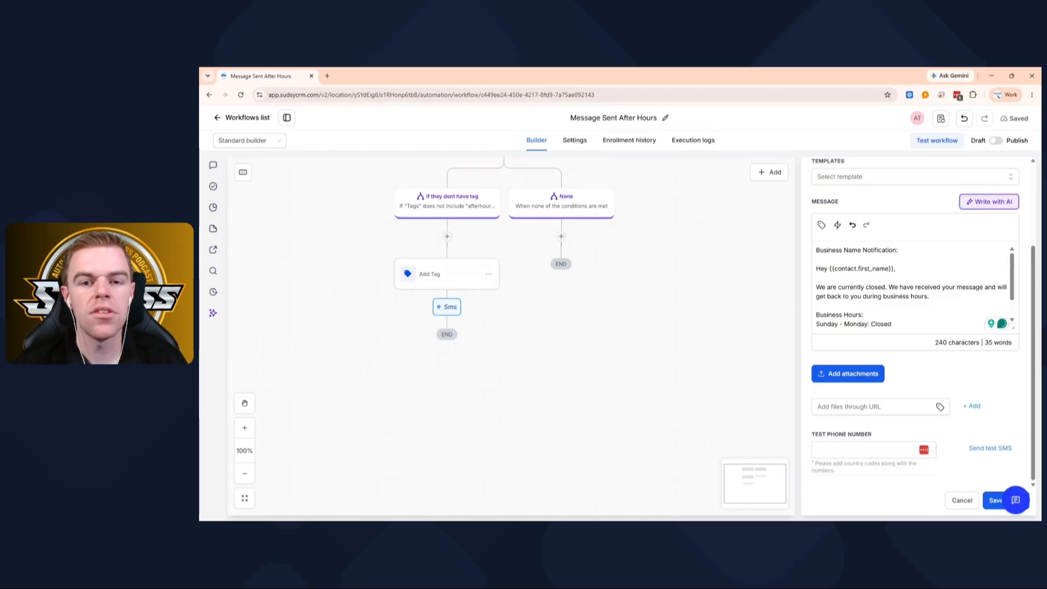
{"action": "left_click", "coordinate": [991, 500]}
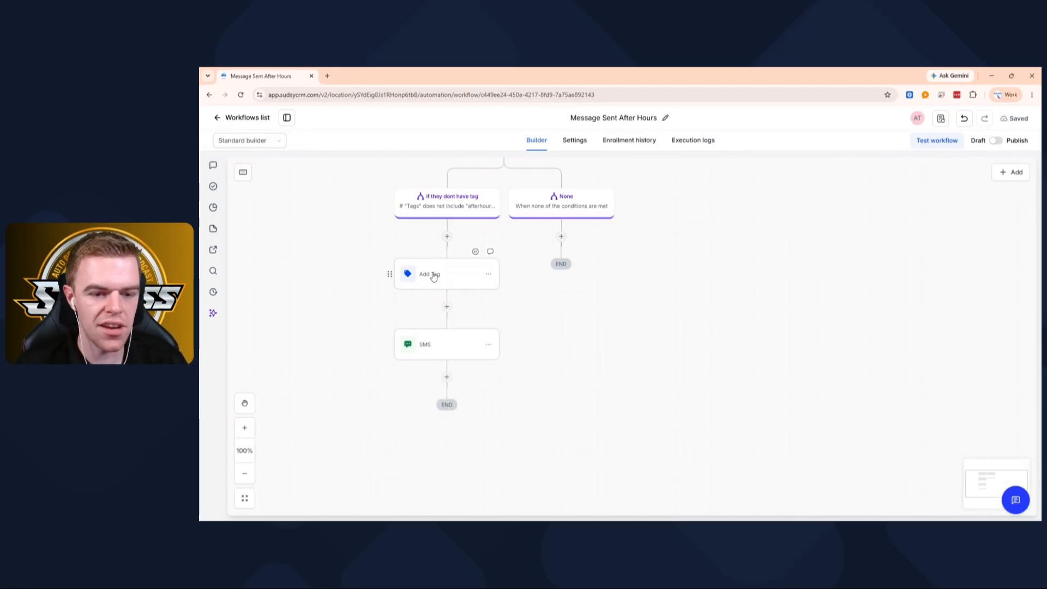
- Review the workflow from its trigger down to the SMS action and search the available actions for "face", "insta" and "dm"
{"action": "scroll", "coordinate": [434, 276], "scroll_direction": "up", "scroll_amount": 5}
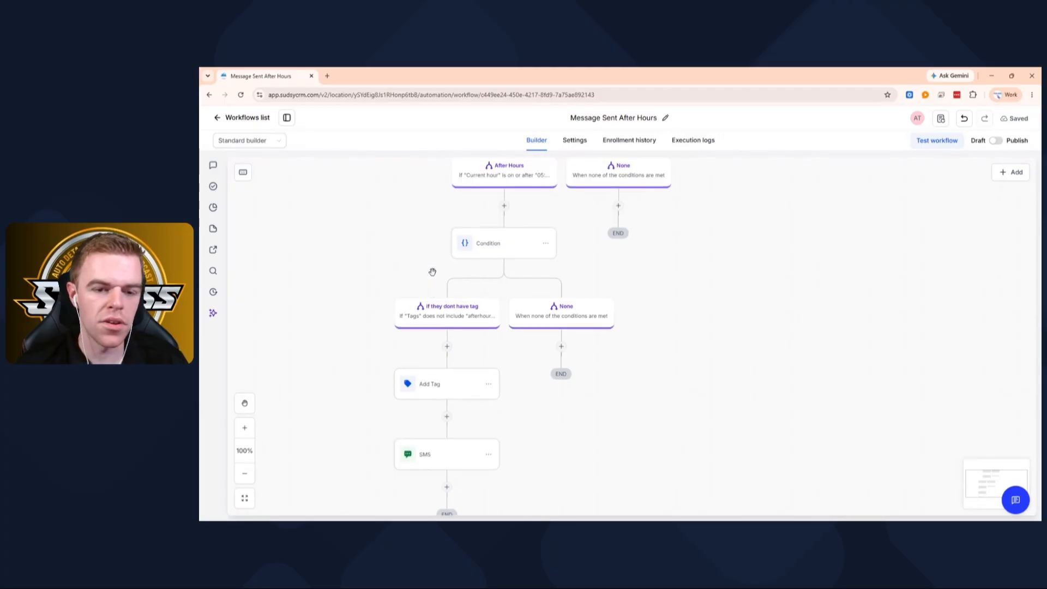
{"action": "scroll", "coordinate": [458, 253], "scroll_direction": "up", "scroll_amount": 2}
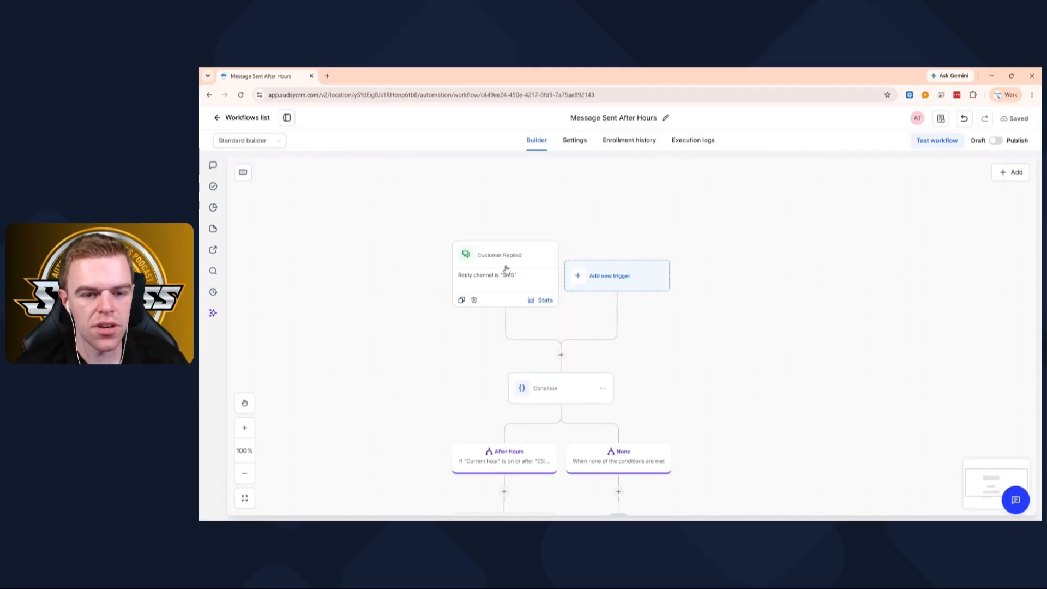
{"action": "scroll", "coordinate": [506, 267], "scroll_direction": "down", "scroll_amount": 8}
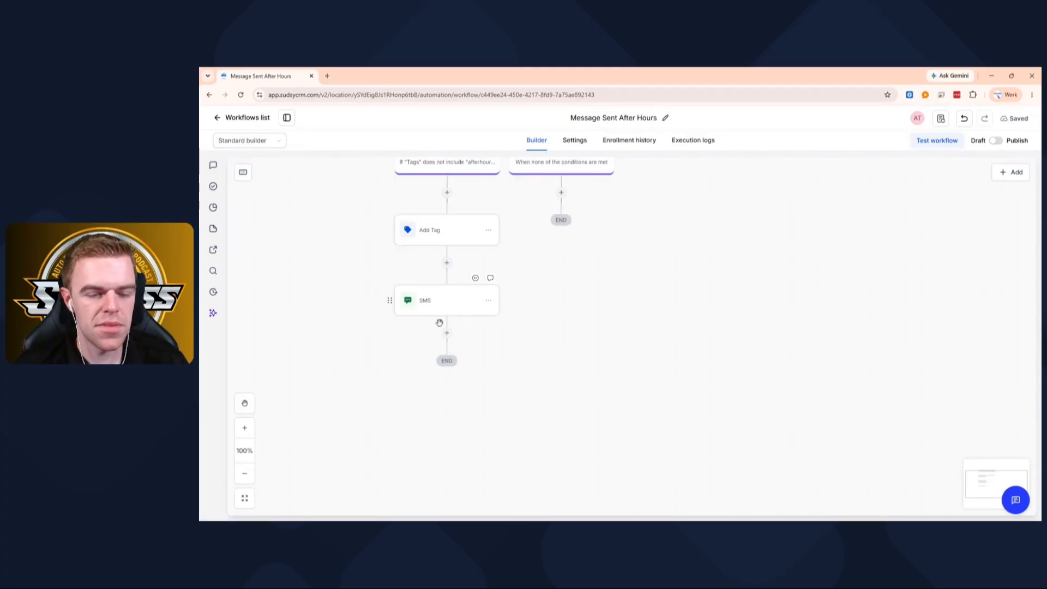
{"action": "left_click", "coordinate": [447, 333]}
{"action": "type", "text": "face"}
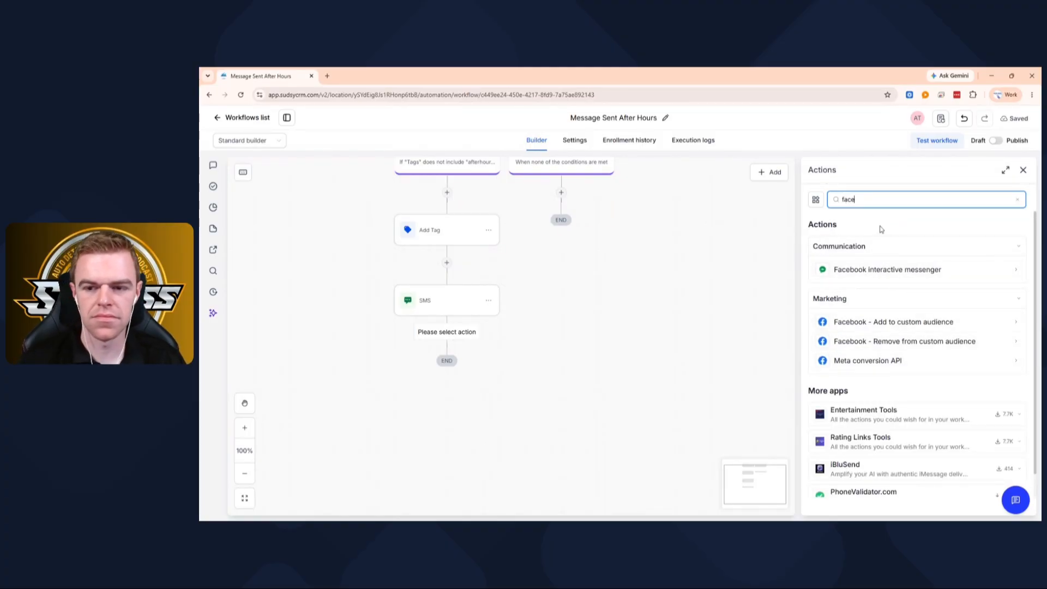
{"action": "key", "text": "BackSpace"}
{"action": "key", "text": "BackSpace"}
{"action": "key", "text": "BackSpace"}
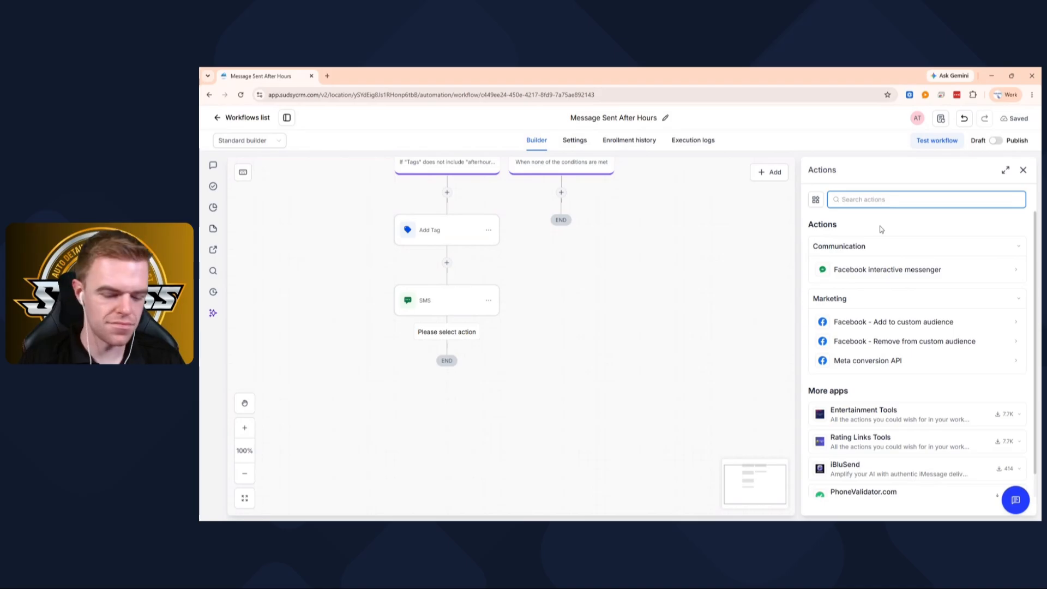
{"action": "type", "text": "l"}
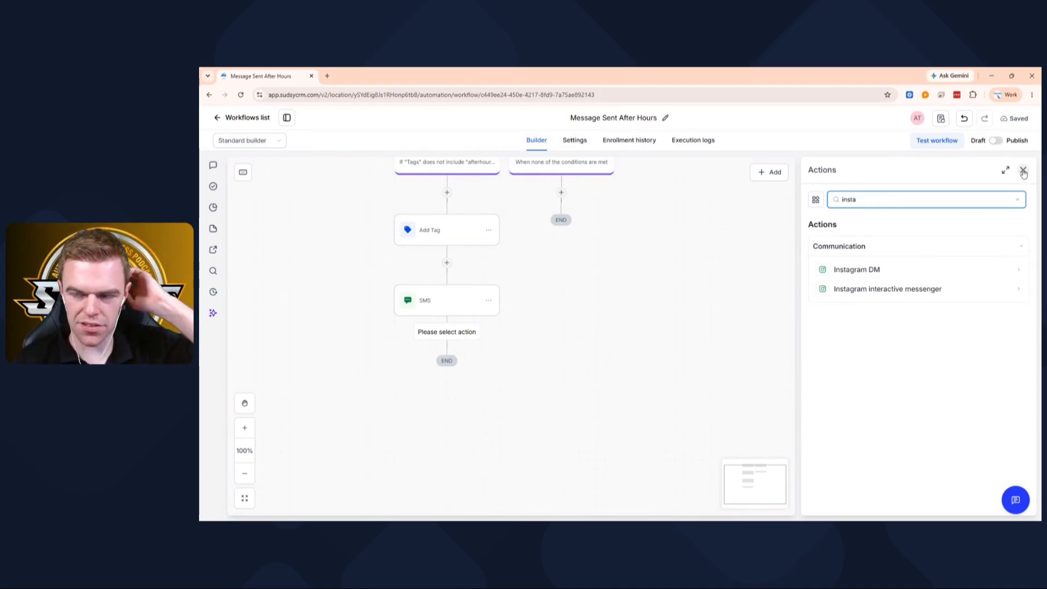
{"action": "key", "text": "BackSpace"}
{"action": "key", "text": "BackSpace"}
{"action": "key", "text": "BackSpace"}
{"action": "key", "text": "BackSpace"}
{"action": "key", "text": "BackSpace"}
{"action": "type", "text": "dm"}
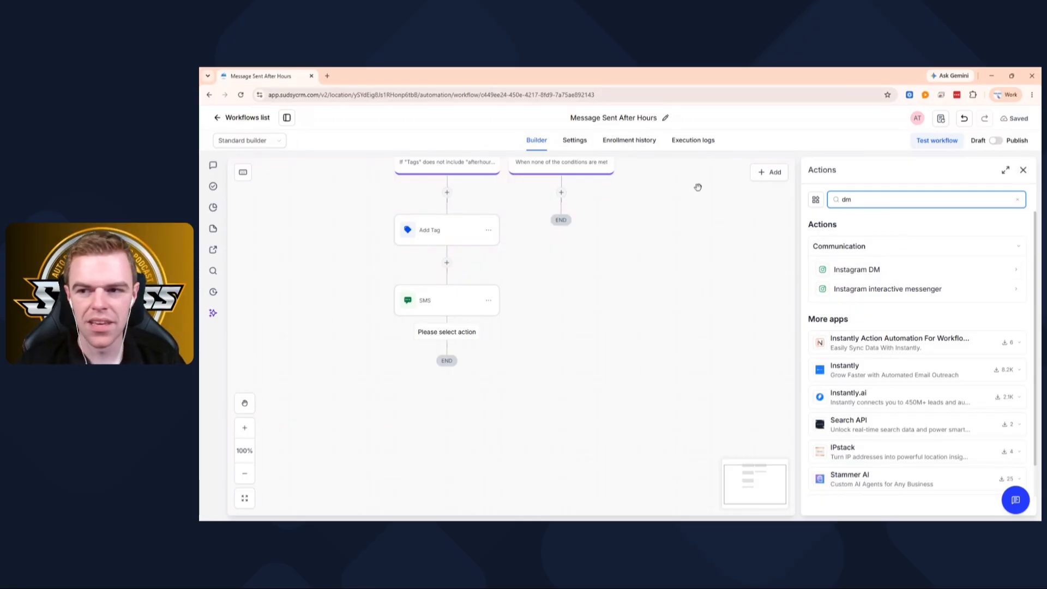
{"action": "left_click", "coordinate": [1023, 170]}
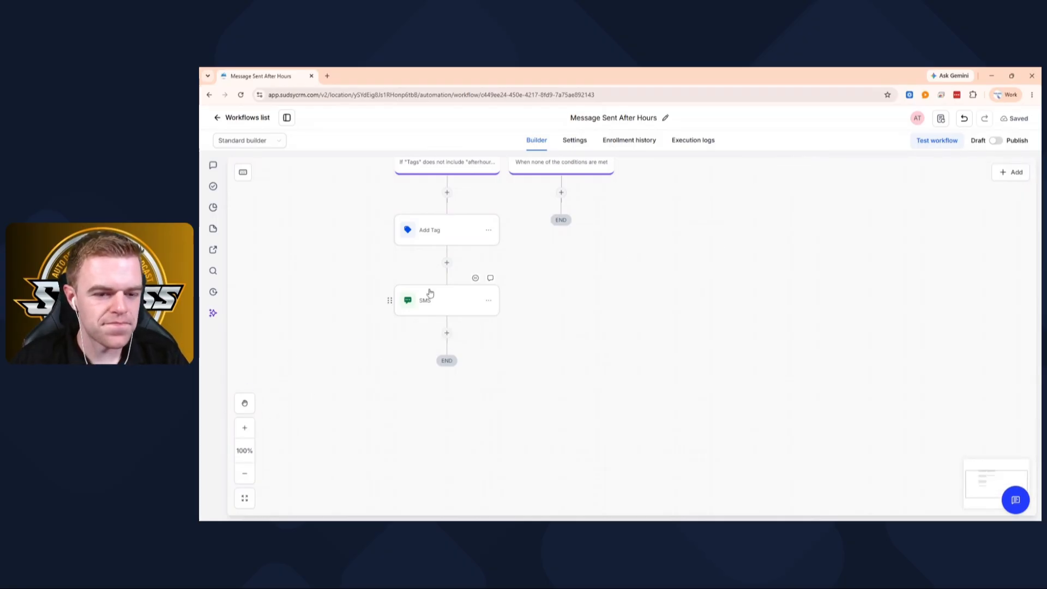
- Add a Wait action after the SMS that holds the contact for a set period of 2 hours
{"action": "left_click", "coordinate": [447, 333]}
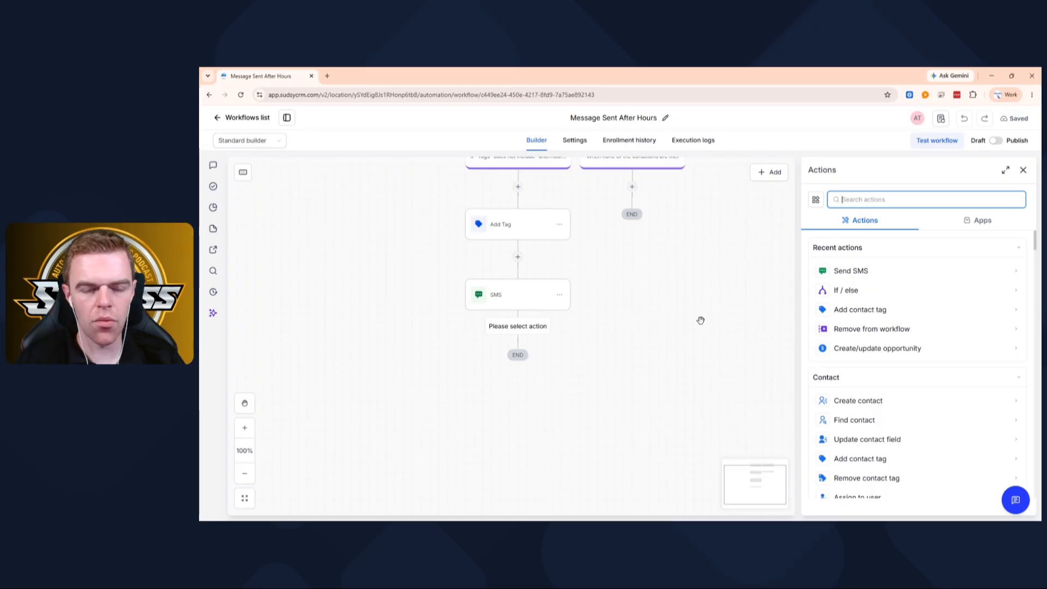
{"action": "type", "text": "wait"}
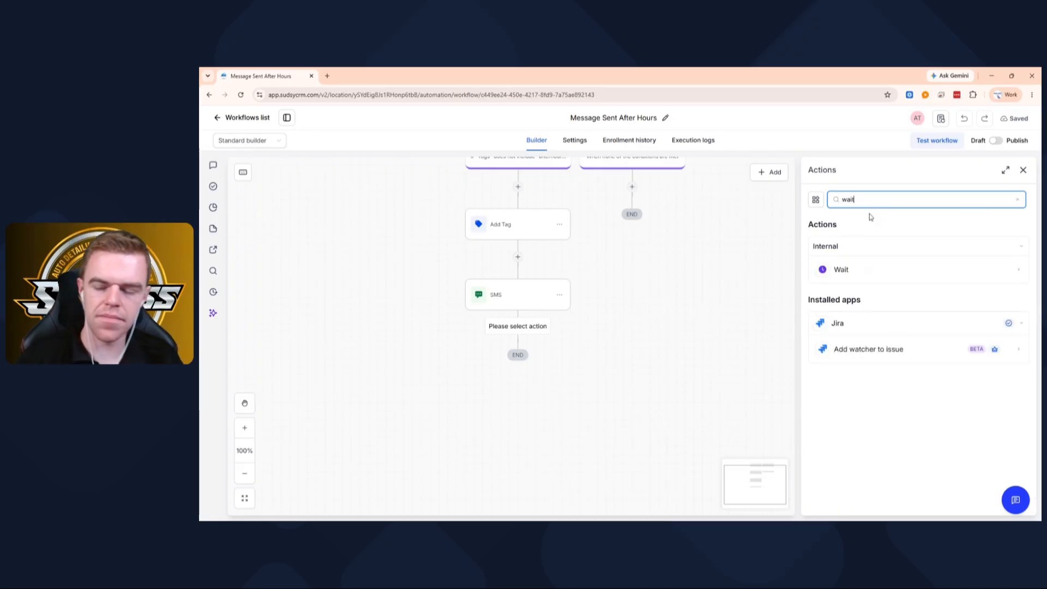
{"action": "left_click", "coordinate": [839, 272]}
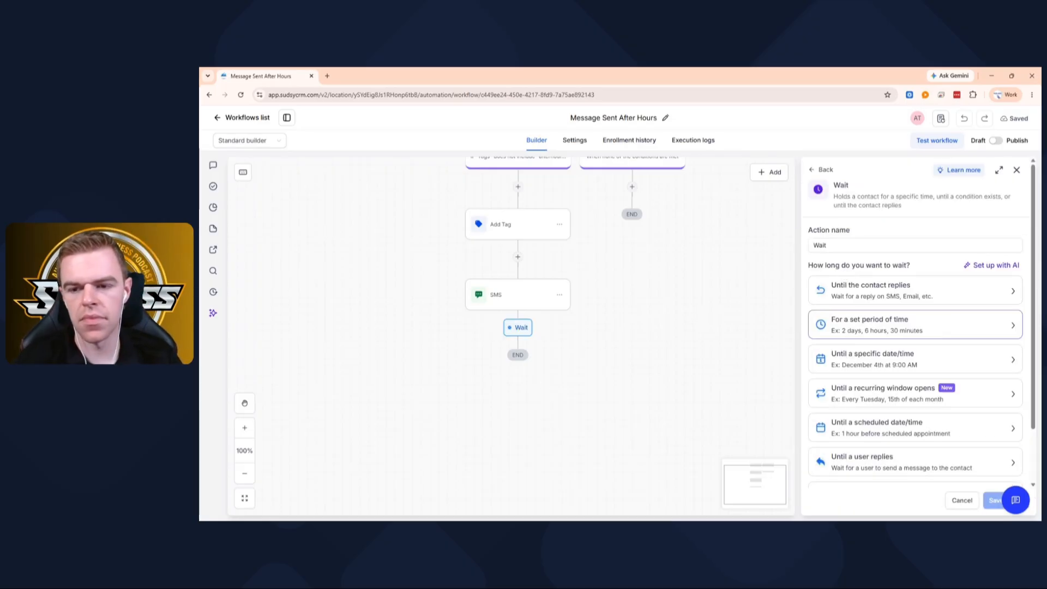
{"action": "left_click", "coordinate": [893, 328]}
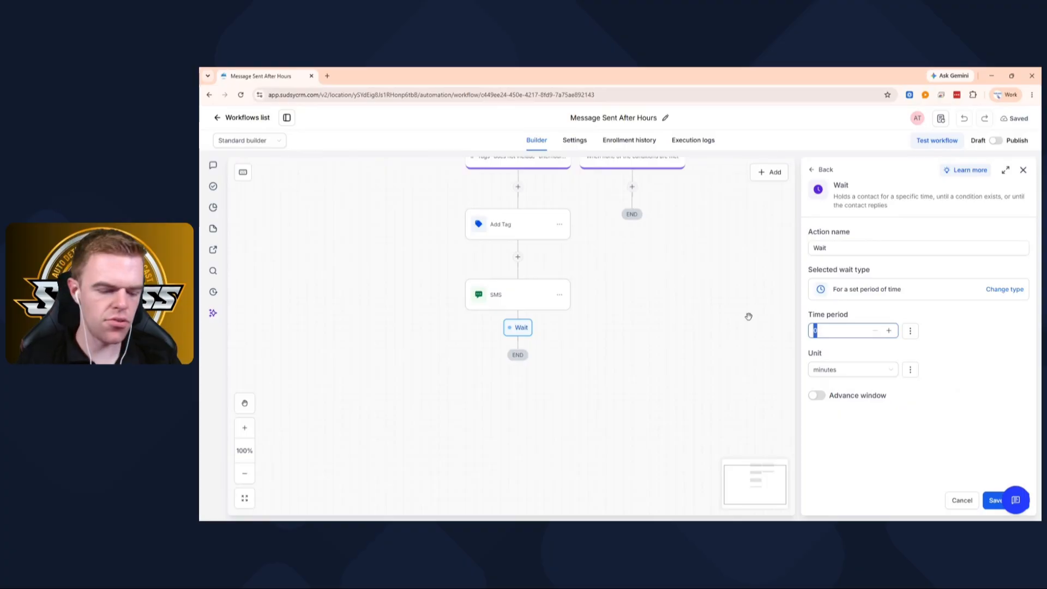
{"action": "key", "text": "BackSpace"}
{"action": "type", "text": "2"}
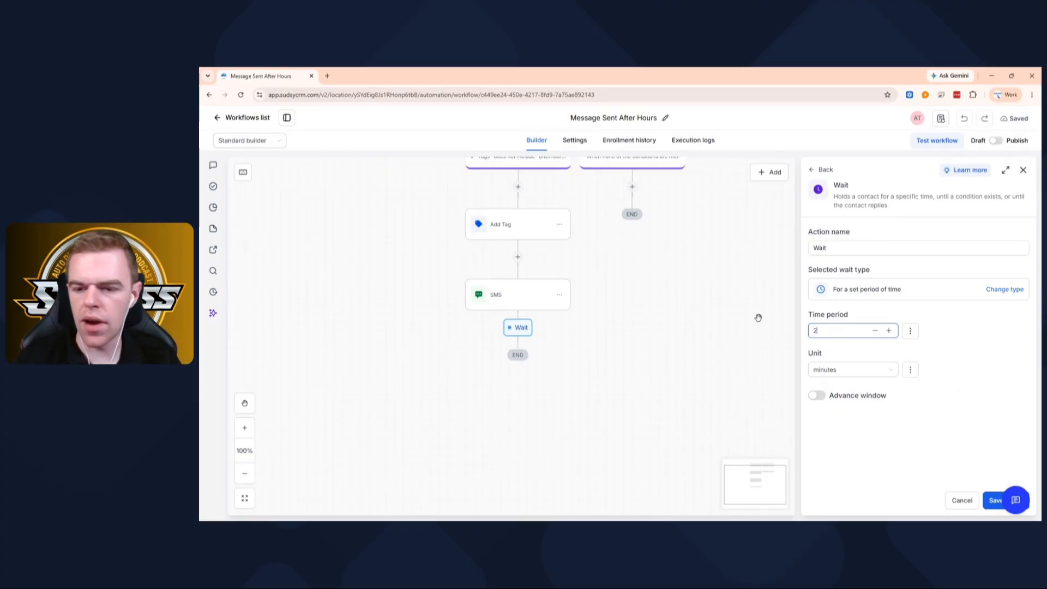
{"action": "left_click", "coordinate": [846, 372]}
{"action": "left_click", "coordinate": [839, 418]}
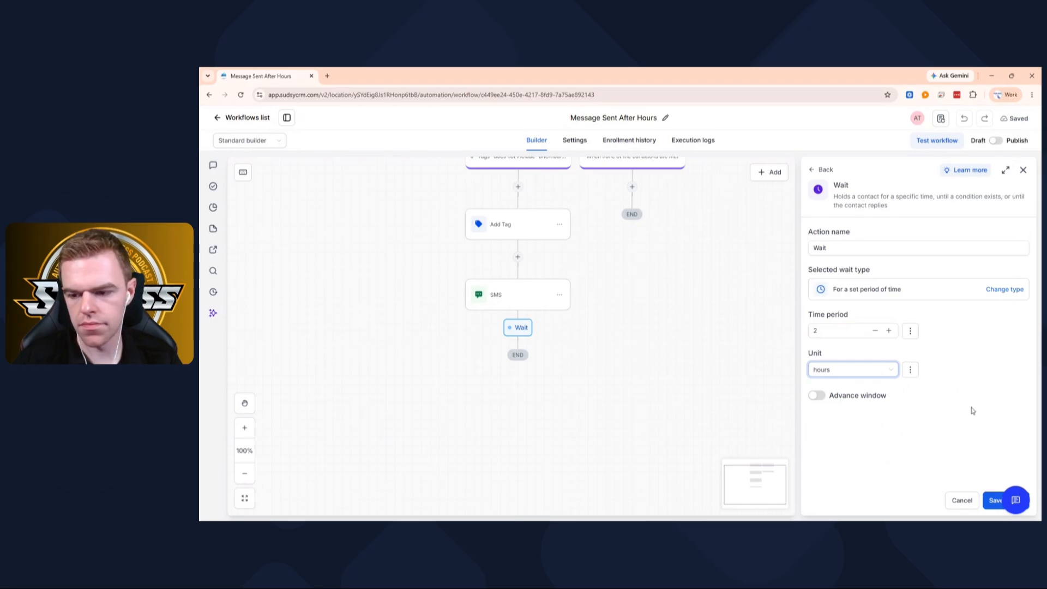
- Name the wait action "Wait - 2 hours" and save it
{"action": "left_click", "coordinate": [825, 248]}
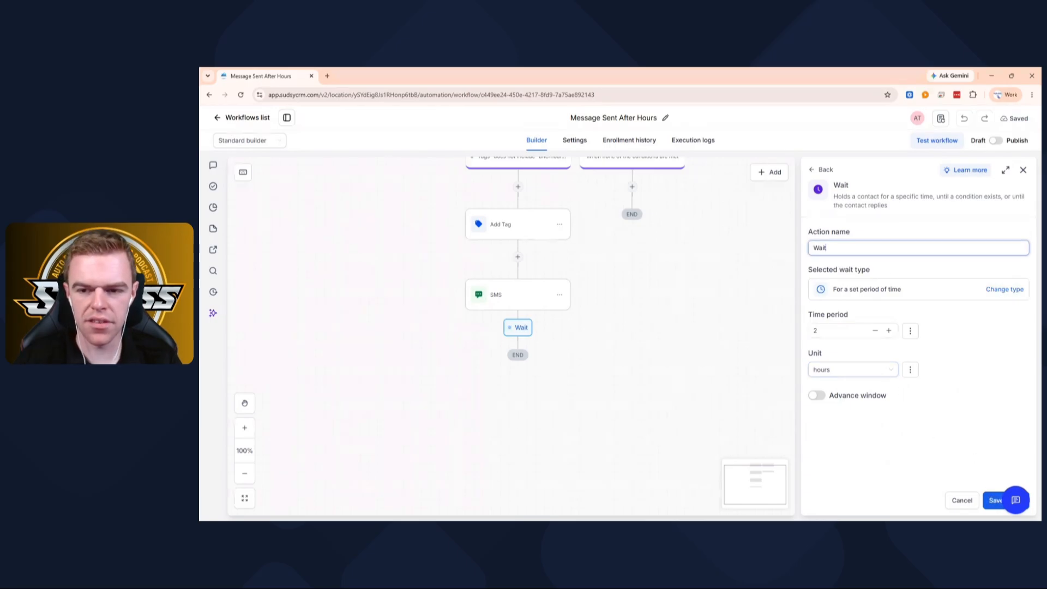
{"action": "type", "text": "-"}
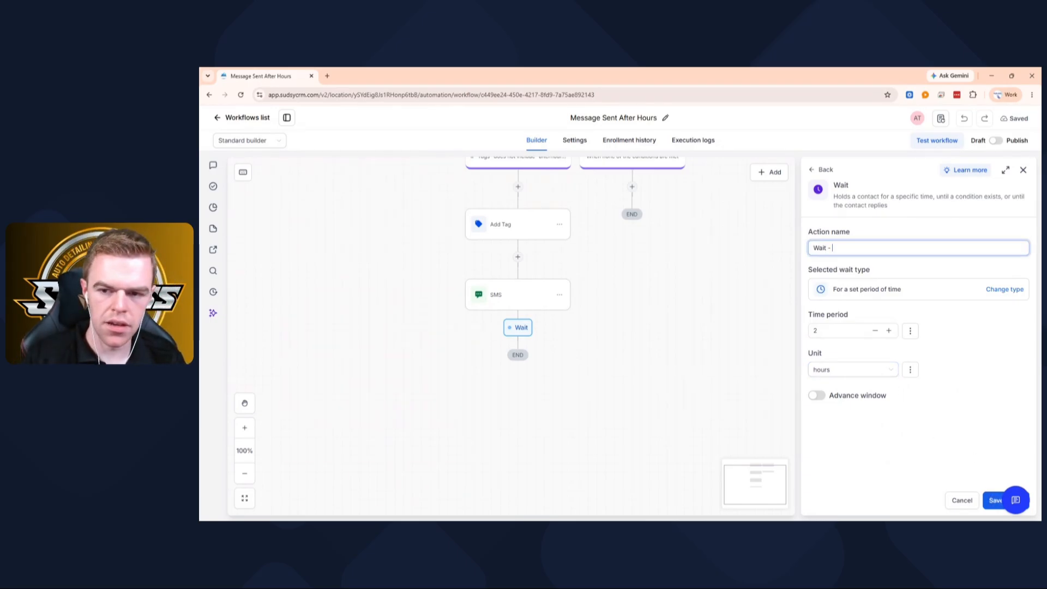
{"action": "type", "text": " 2 hours"}
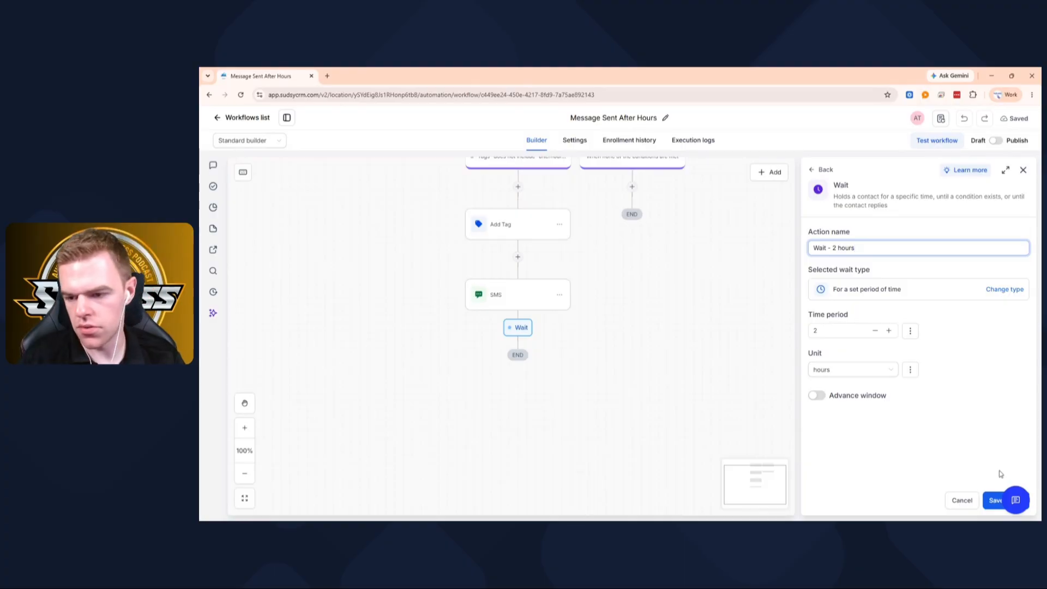
{"action": "left_click", "coordinate": [992, 501]}
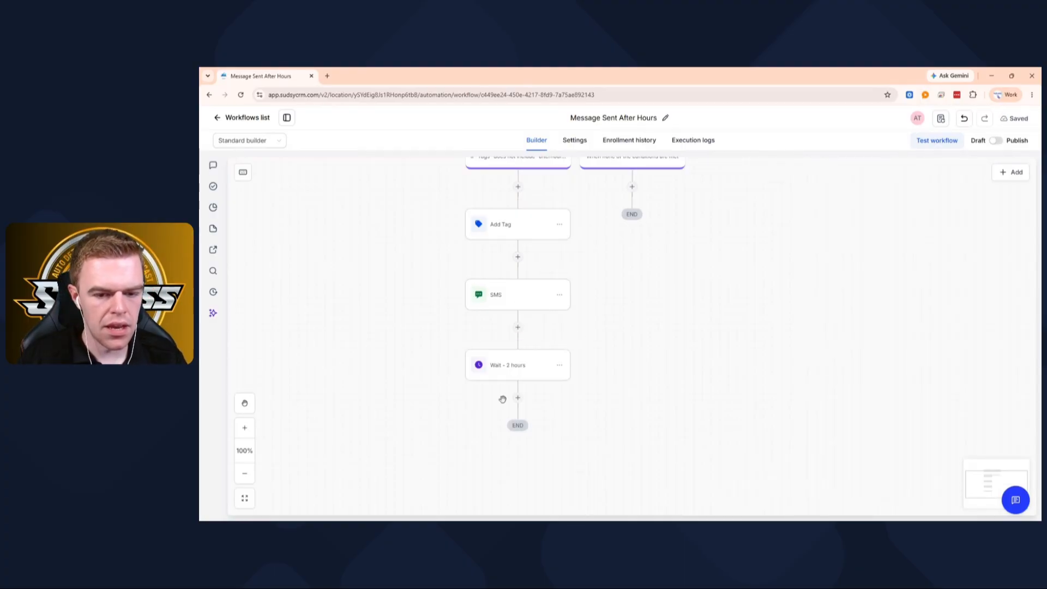
- Add a Remove contact tag action after the wait that removes the "afterhourstext" tag, and save it
{"action": "left_click", "coordinate": [518, 398]}
{"action": "type", "text": "remove"}
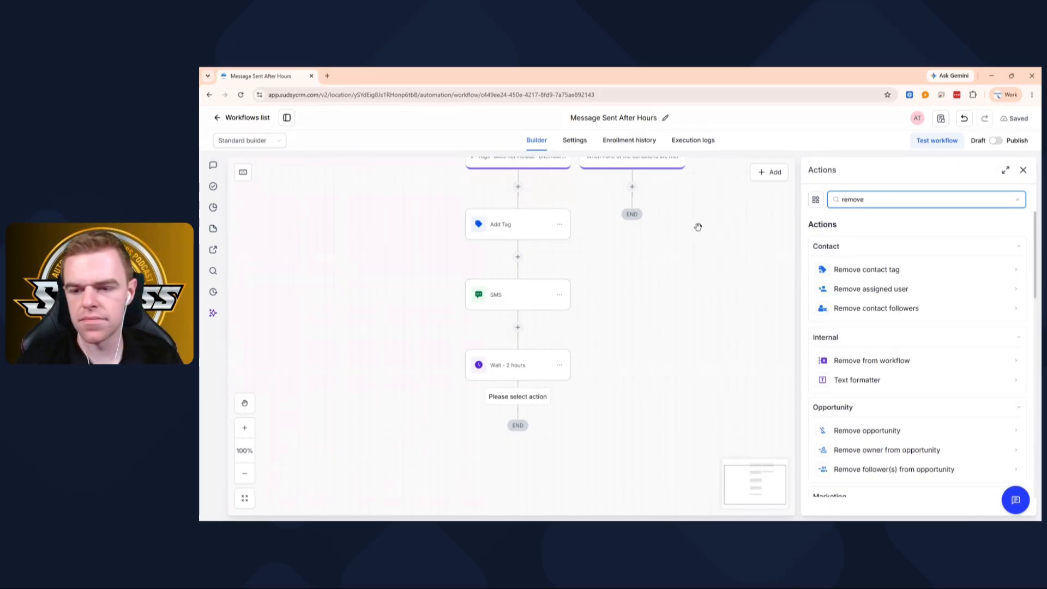
{"action": "left_click", "coordinate": [890, 269]}
{"action": "left_click", "coordinate": [844, 292]}
{"action": "left_click", "coordinate": [842, 312]}
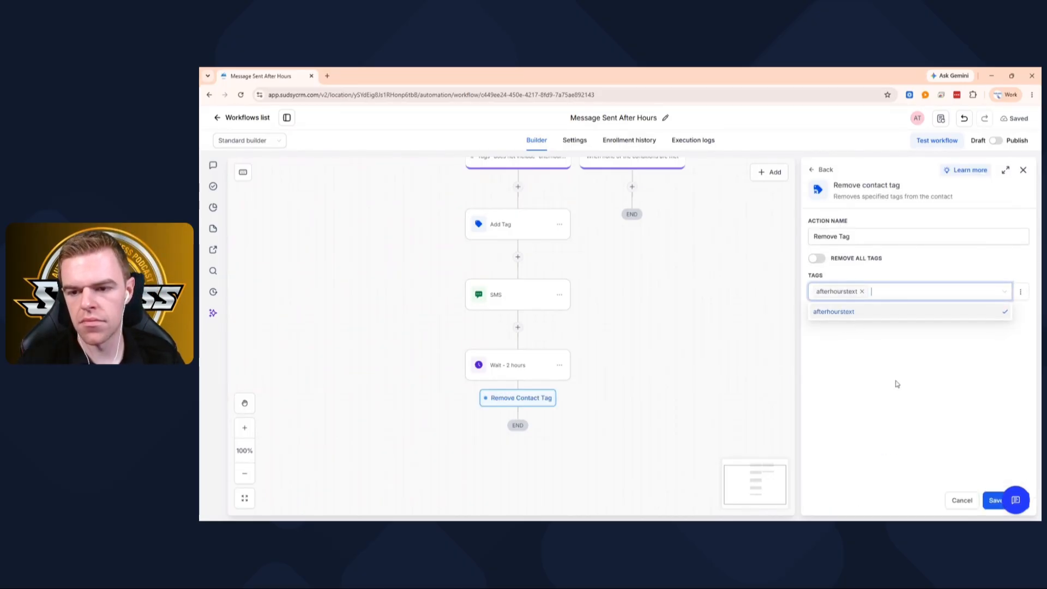
{"action": "left_click", "coordinate": [991, 499]}
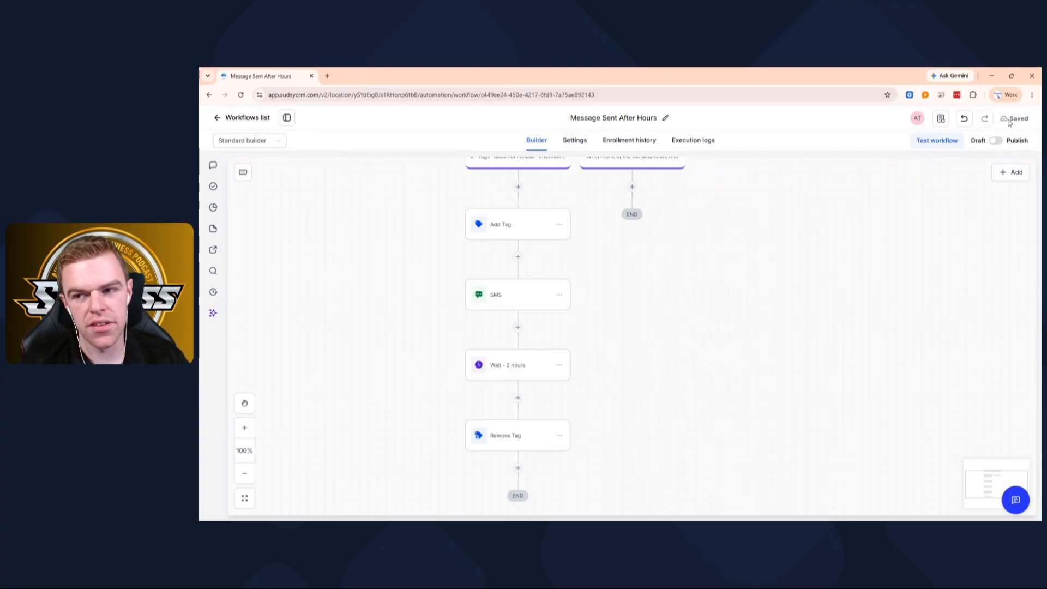
- Check the workflow settings for contact re-entry and the choices for the default SMS from number
{"action": "left_click", "coordinate": [575, 141]}
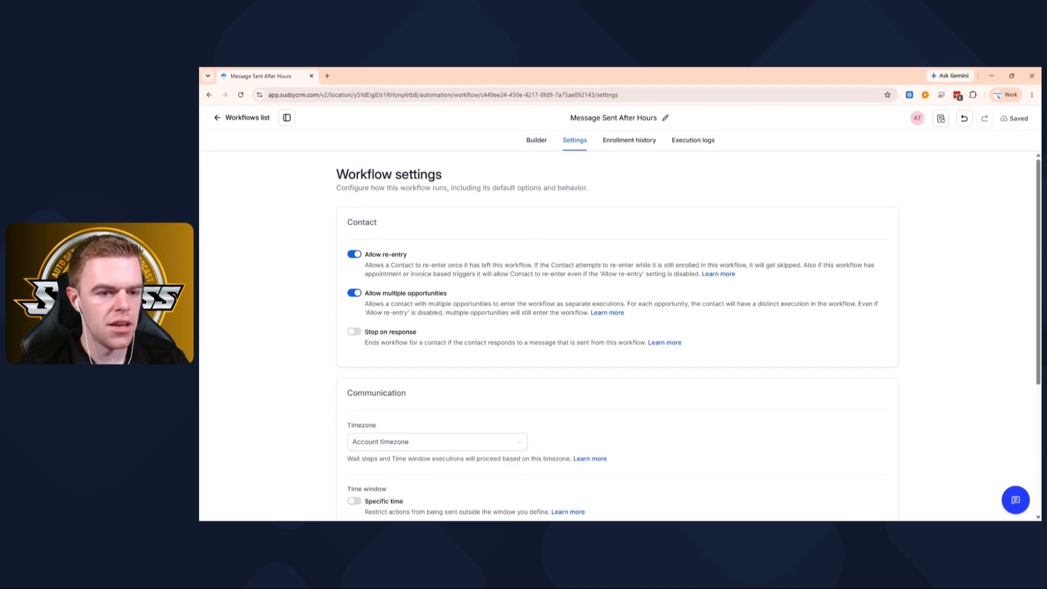
{"action": "left_click_drag", "start_coordinate": [371, 254], "coordinate": [414, 265]}
{"action": "scroll", "coordinate": [447, 303], "scroll_direction": "down", "scroll_amount": 4}
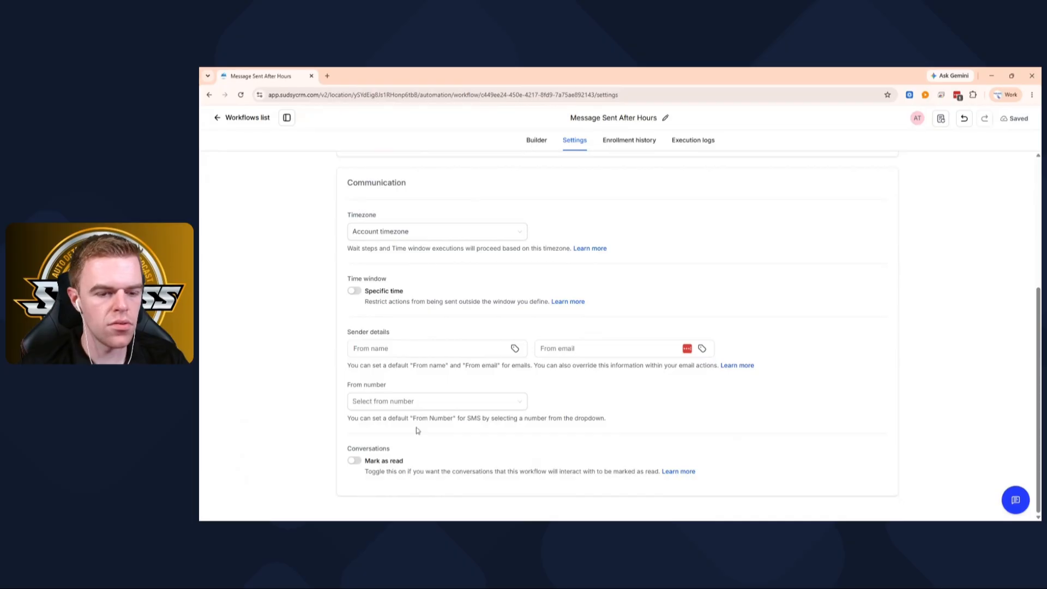
{"action": "left_click", "coordinate": [406, 409]}
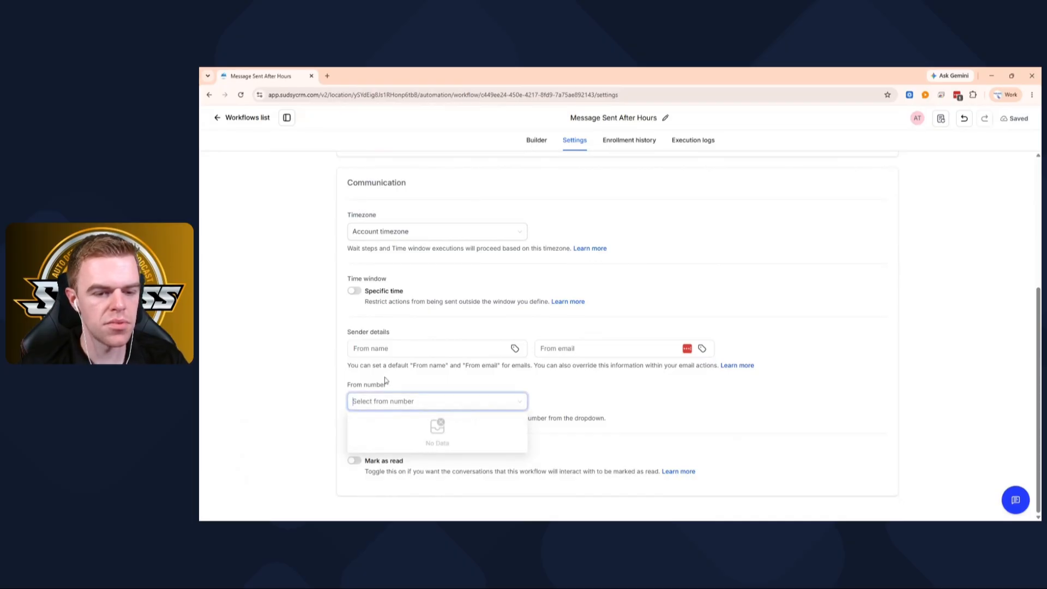
- Switch the workflow from draft to published in the builder, save it, and look over its action sequence
{"action": "left_click", "coordinate": [536, 142]}
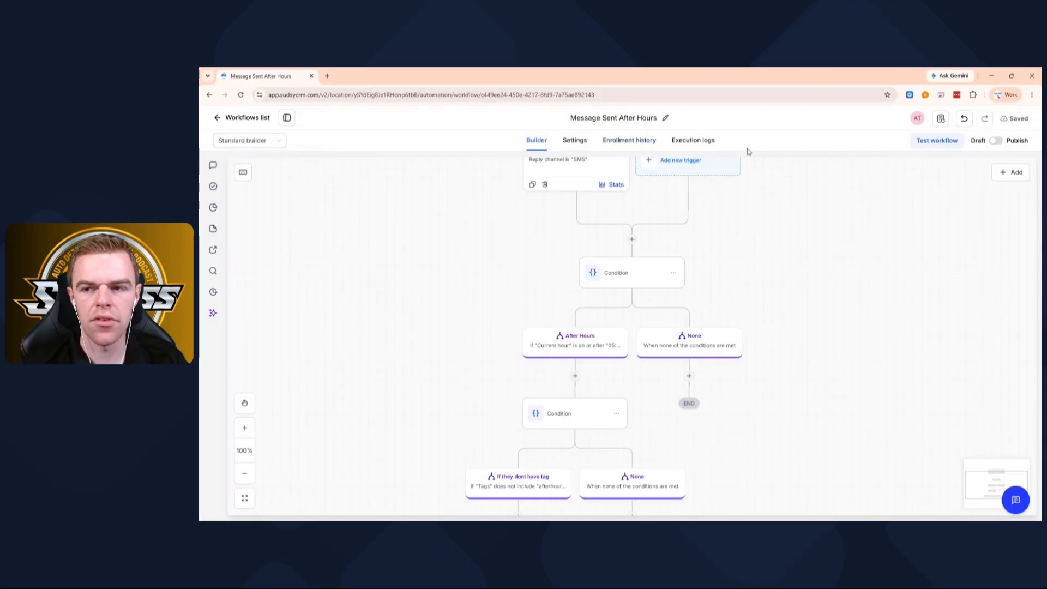
{"action": "left_click", "coordinate": [995, 140]}
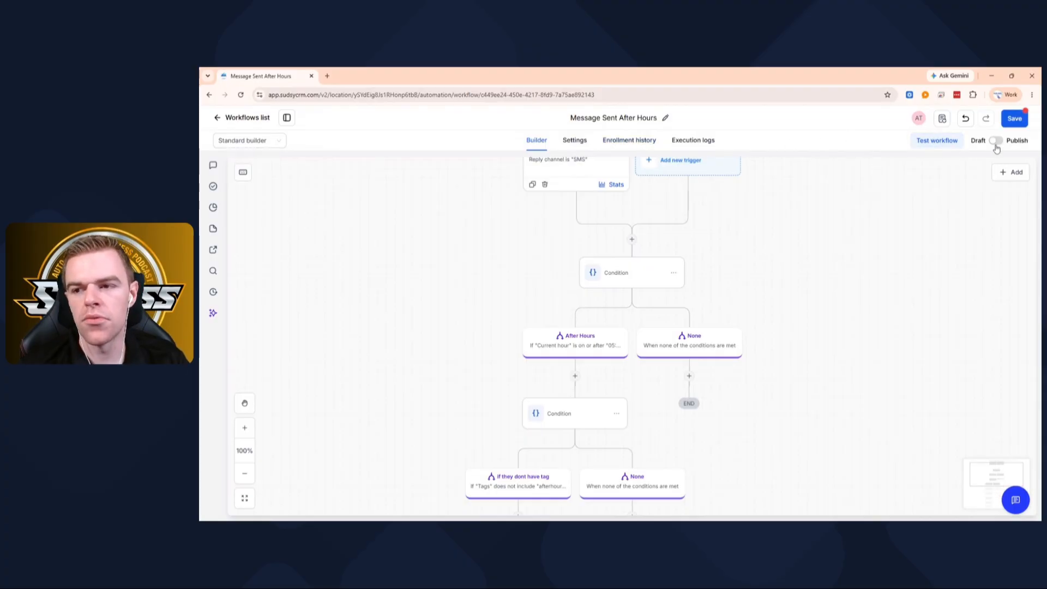
{"action": "left_click", "coordinate": [1014, 119]}
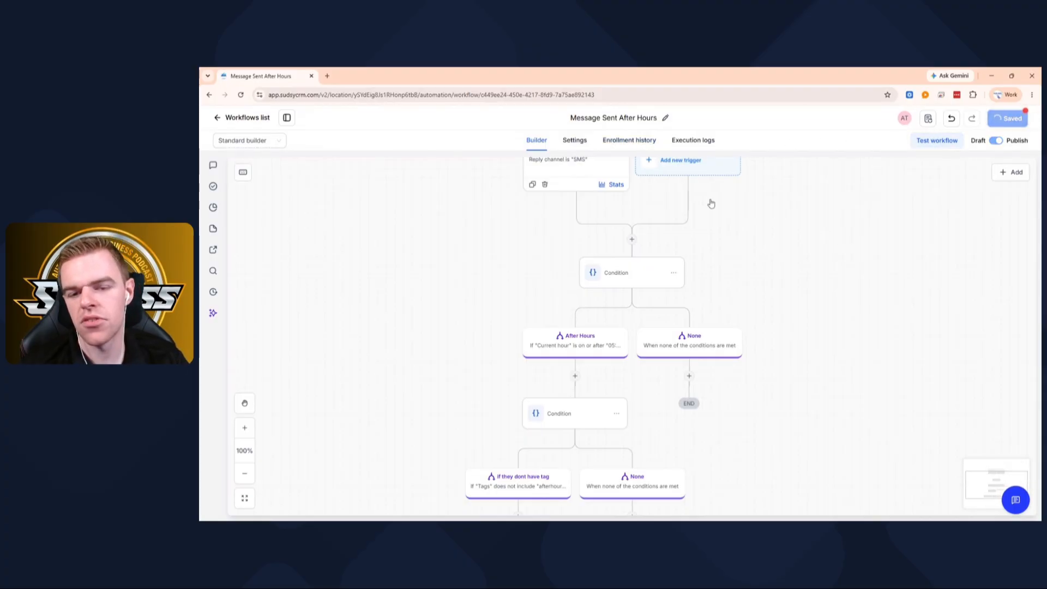
{"action": "scroll", "coordinate": [690, 196], "scroll_direction": "down", "scroll_amount": 2}
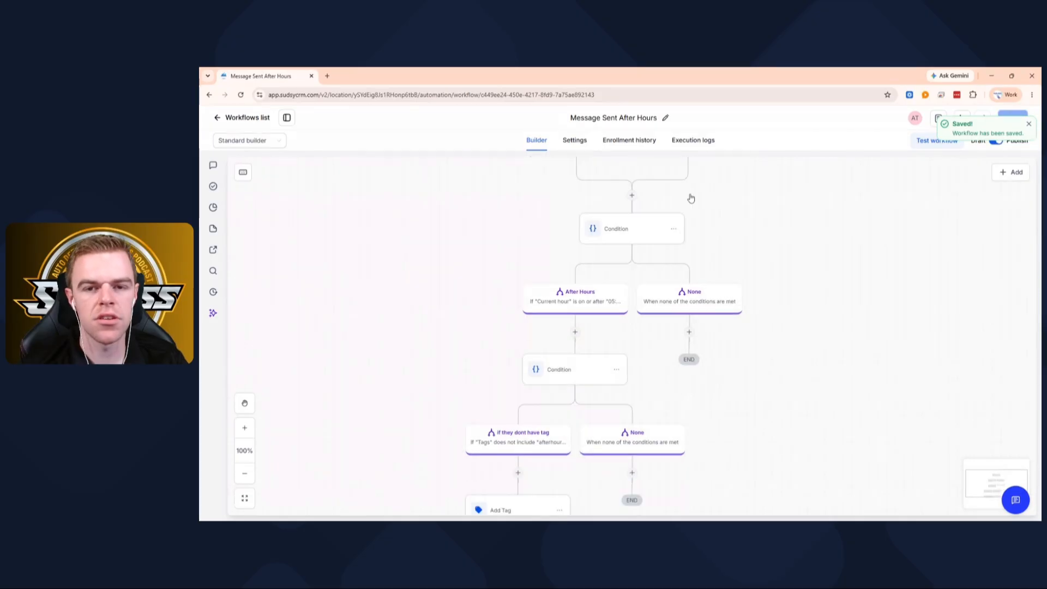
{"action": "scroll", "coordinate": [689, 193], "scroll_direction": "down", "scroll_amount": 10}
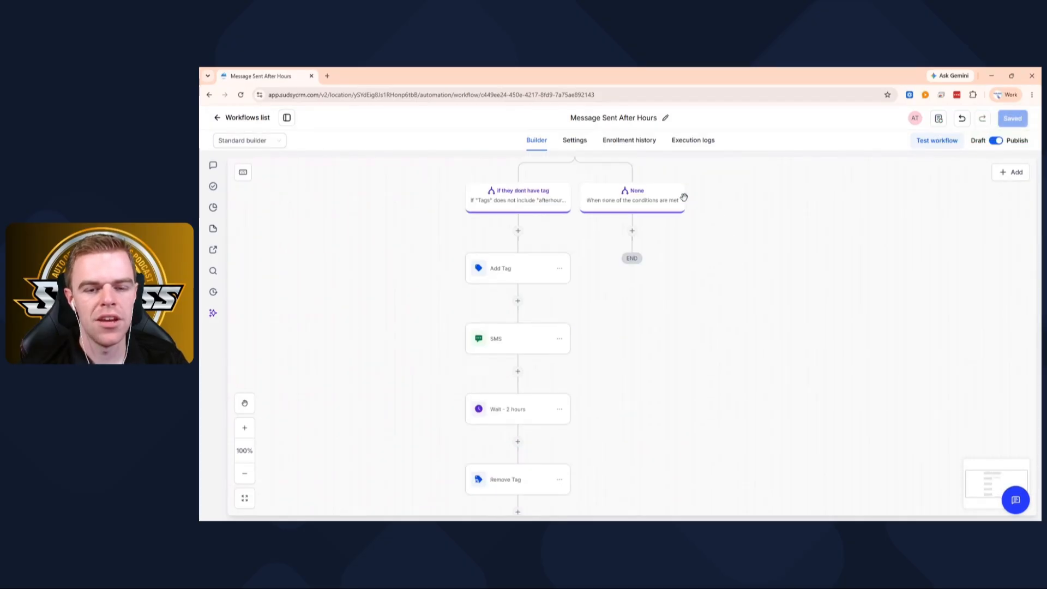
{"action": "scroll", "coordinate": [684, 197], "scroll_direction": "up", "scroll_amount": 4}
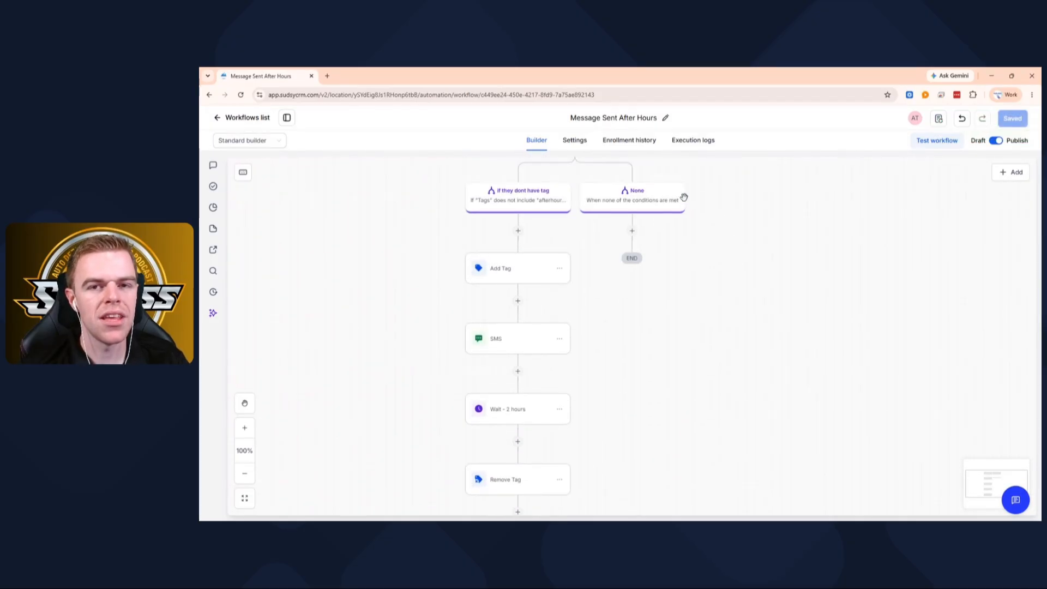